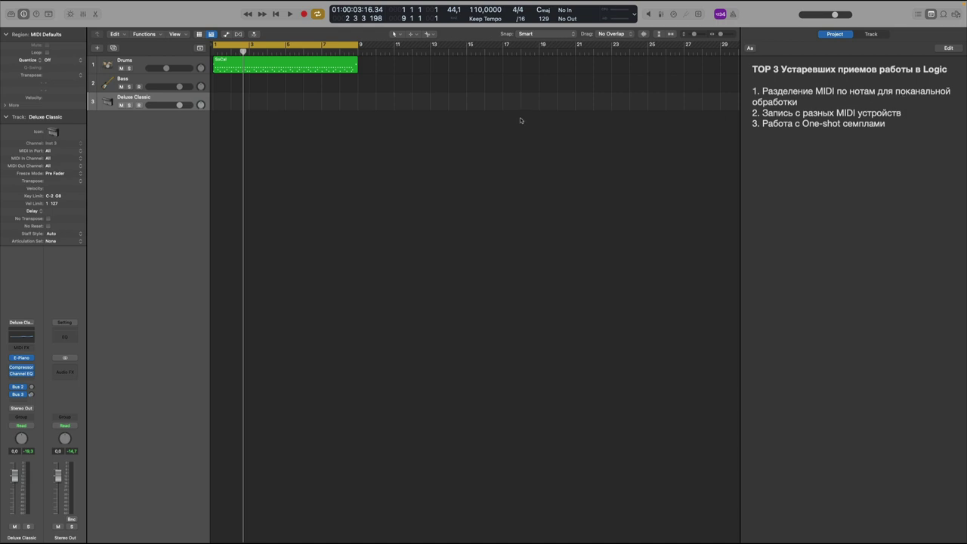
# - Increase the height of the Drums track and briefly play back its SoCal region
pyautogui.click(143, 65)
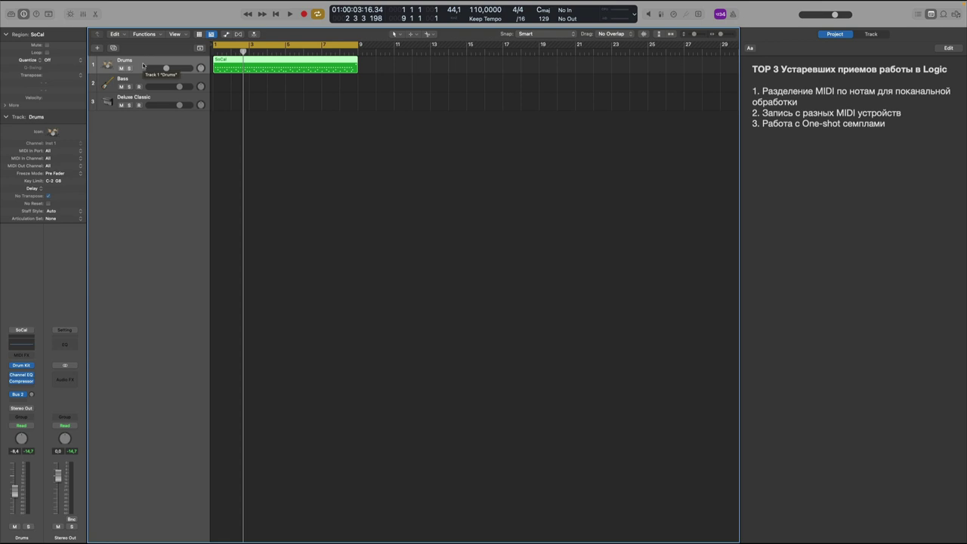
pyautogui.moveTo(142, 73); pyautogui.dragTo(136, 107)
pyautogui.press('space')
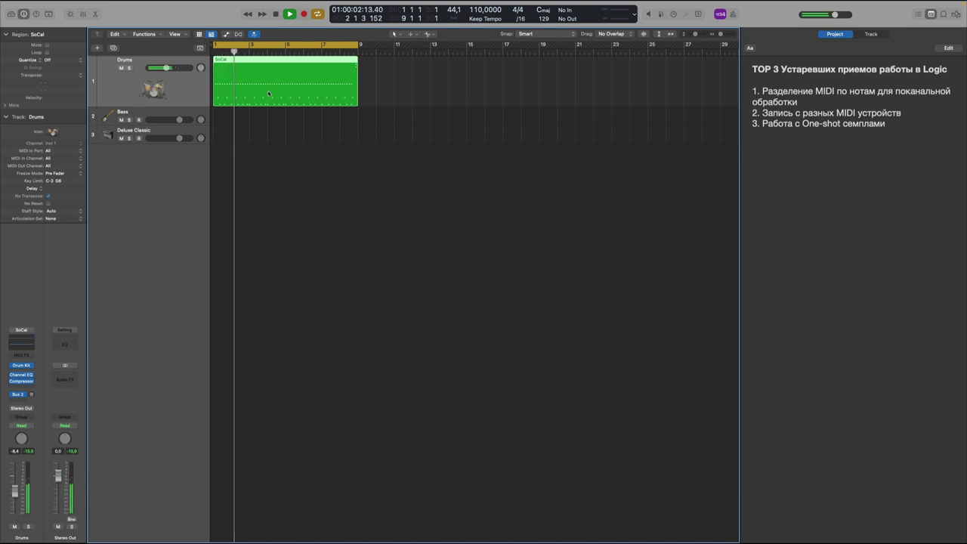
pyautogui.press('space')
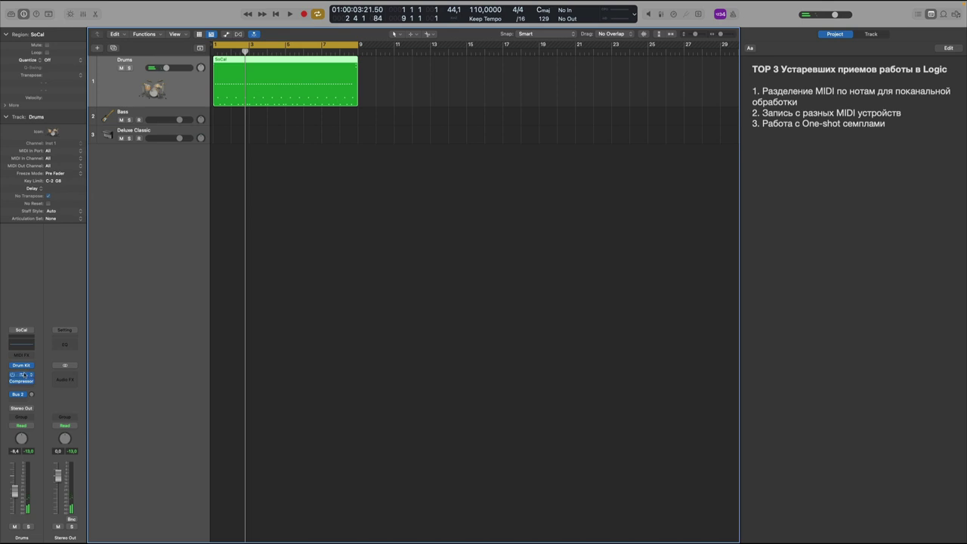
# - View the SoCal region's drum notes in the Piano Roll, close the editor and reselect the region
pyautogui.doubleClick(261, 90)
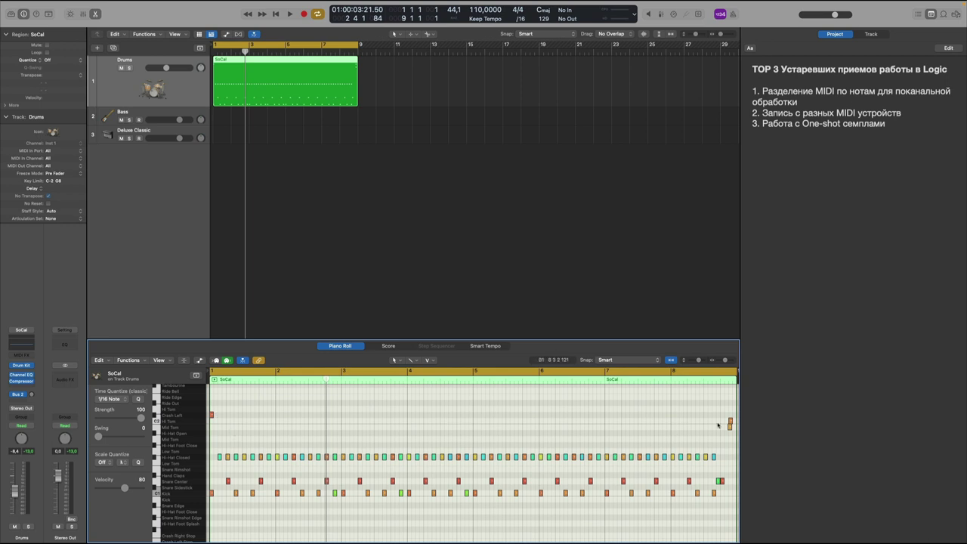
pyautogui.click(355, 186)
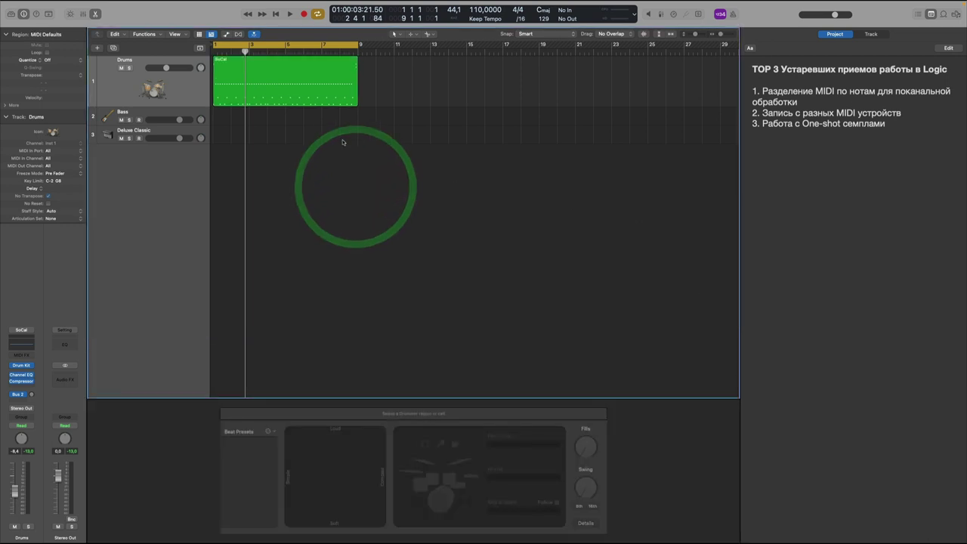
pyautogui.click(95, 14)
pyautogui.click(274, 155)
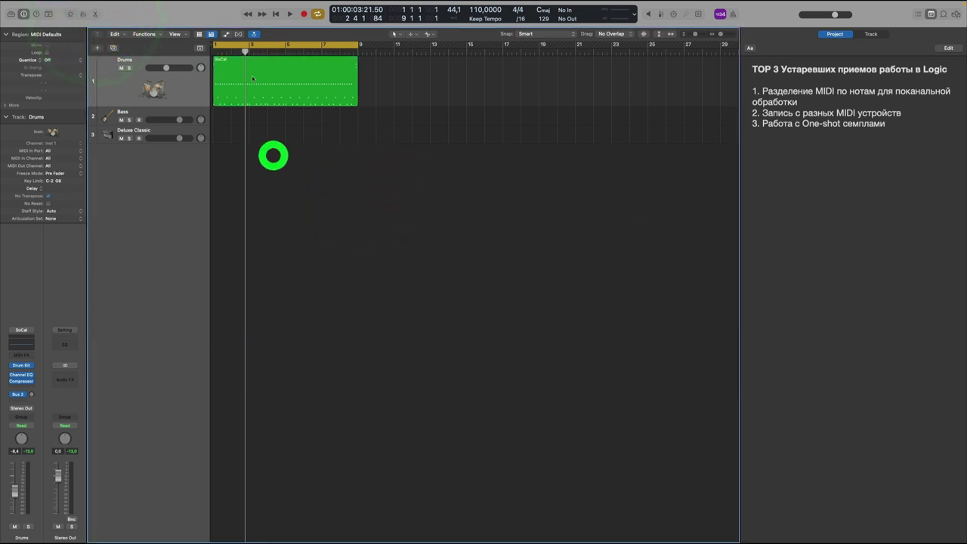
pyautogui.click(253, 79)
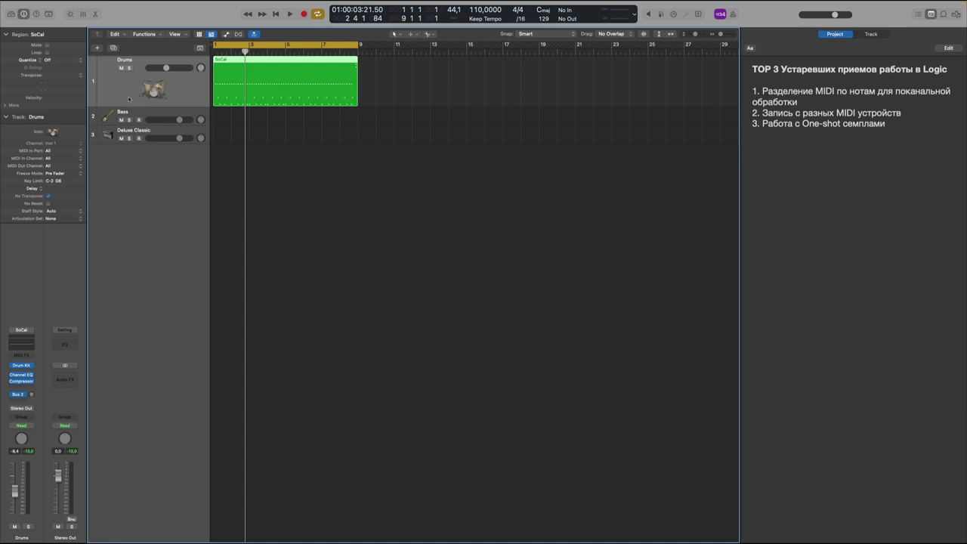
# - View the Drums track's Drum Kit Designer instrument alongside the SoCal region's notes, and close the instrument window
pyautogui.click(22, 365)
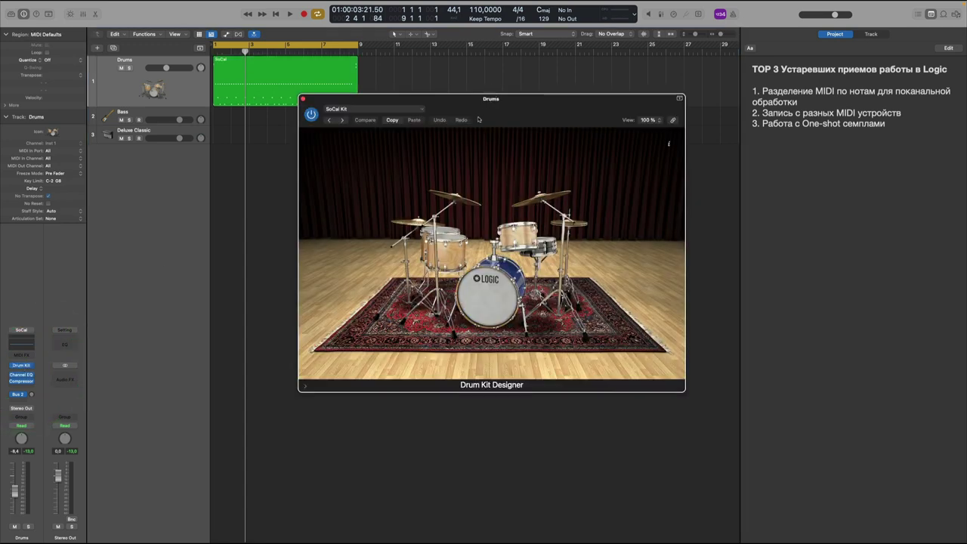
pyautogui.moveTo(478, 119); pyautogui.dragTo(439, 171)
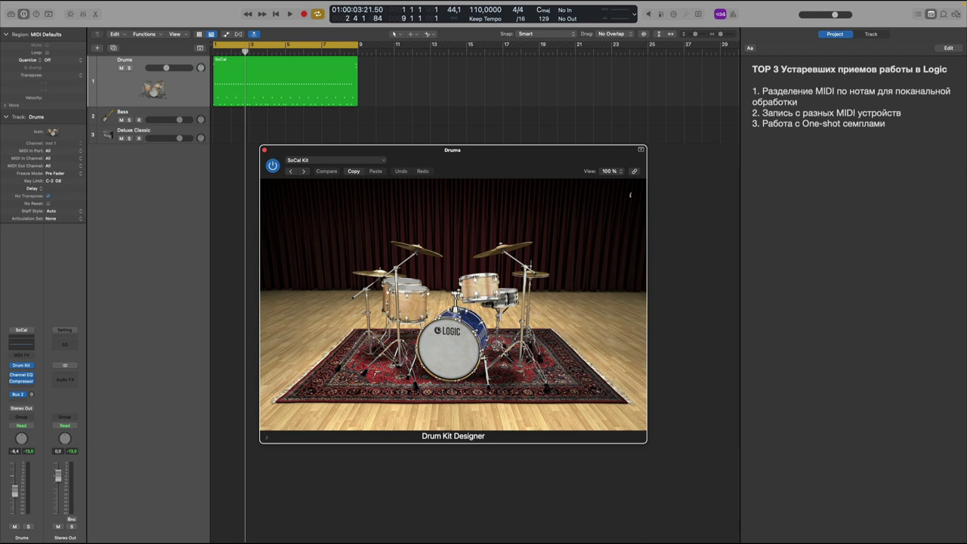
pyautogui.doubleClick(259, 84)
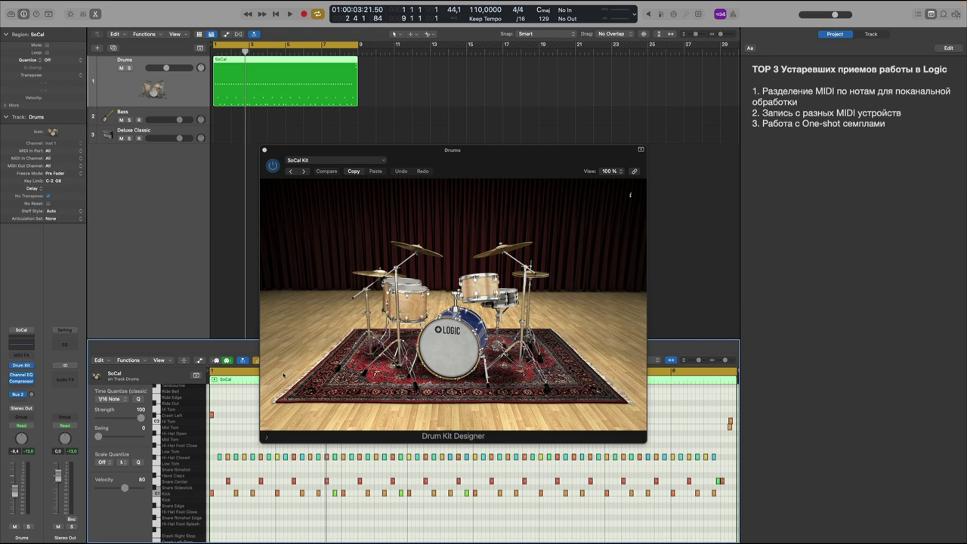
pyautogui.click(264, 149)
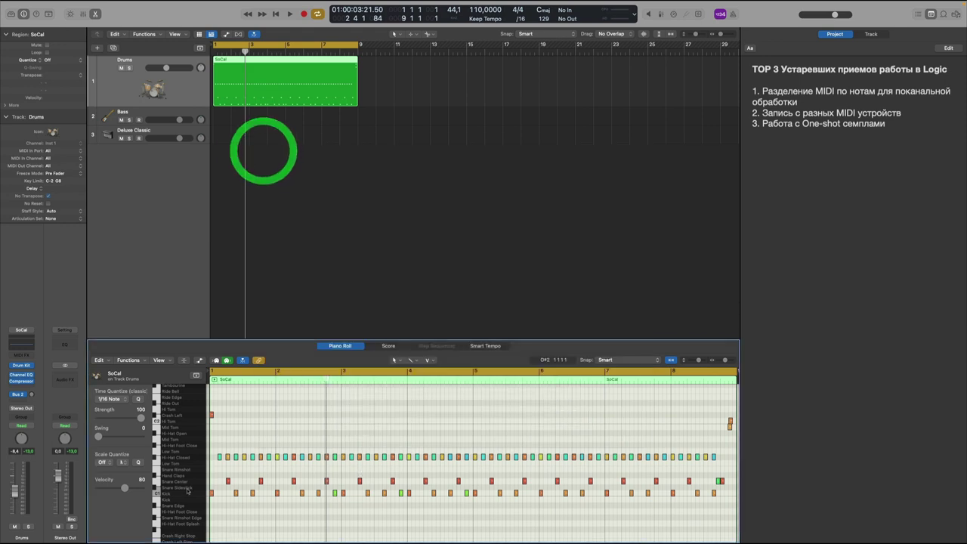
# - Separate the SoCal drum region by note pitch onto individual tracks
pyautogui.click(273, 249)
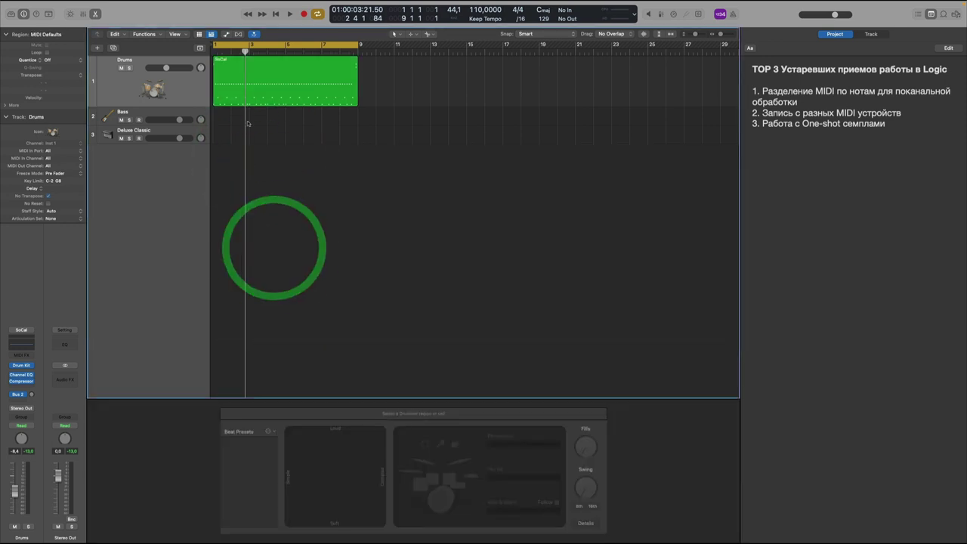
pyautogui.click(249, 88)
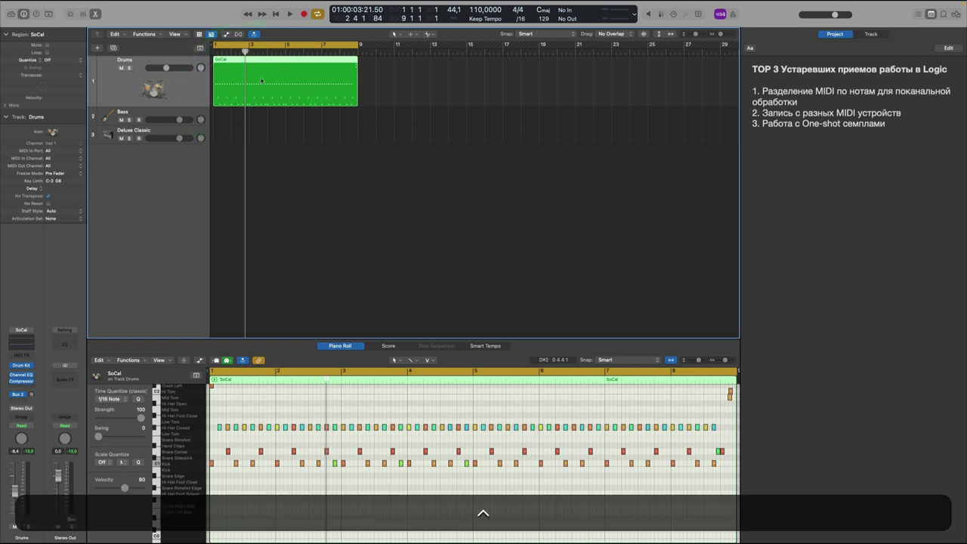
pyautogui.rightClick(250, 79)
pyautogui.moveTo(255, 193)
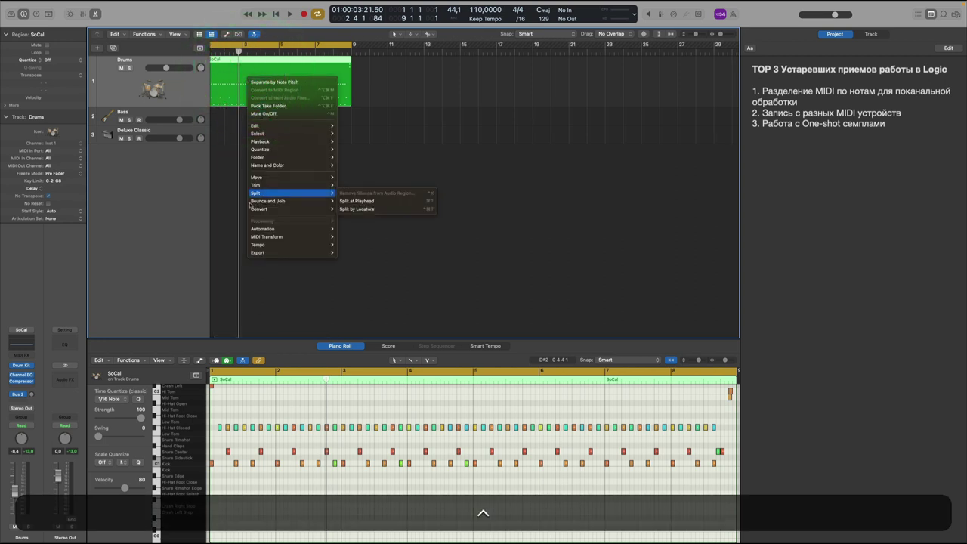
pyautogui.moveTo(258, 210)
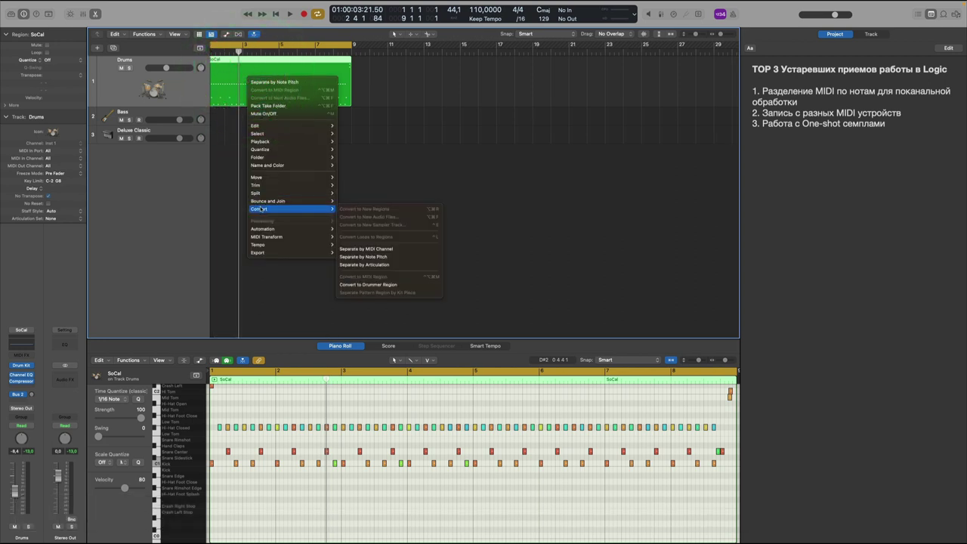
pyautogui.click(372, 257)
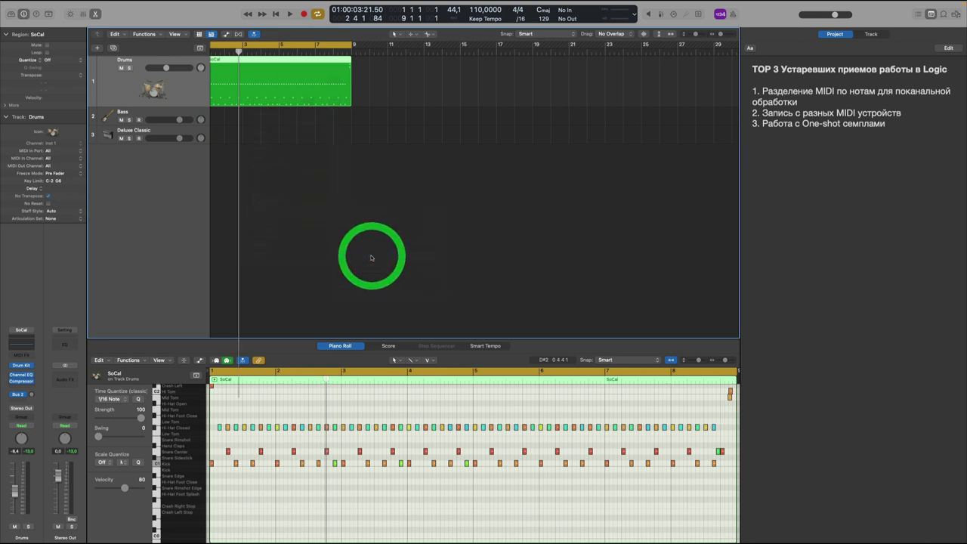
# - Examine in the Piano Roll which drum notes each separated SoCal region holds, from the last Drums track up to the second
pyautogui.click(132, 132)
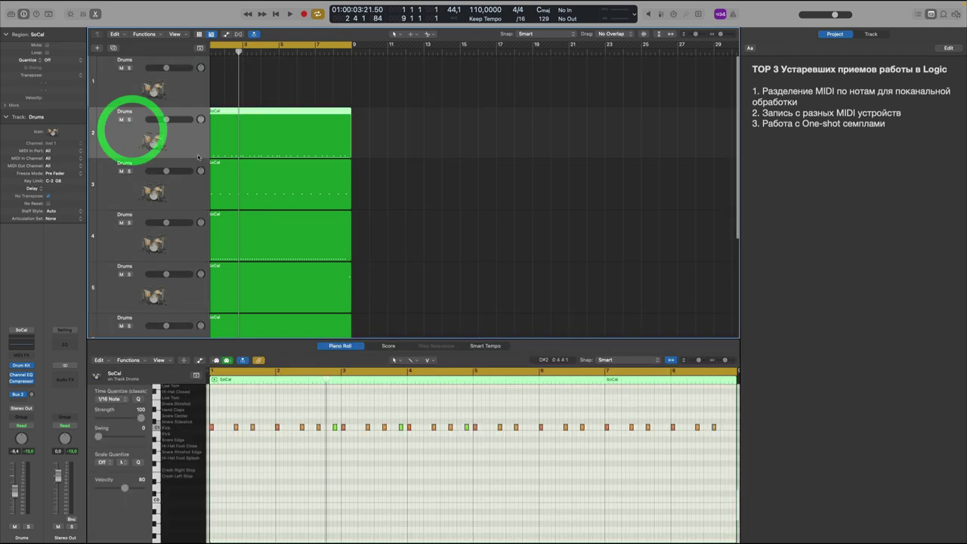
pyautogui.scroll(-3, 271, 225)
pyautogui.scroll(-1, 271, 225)
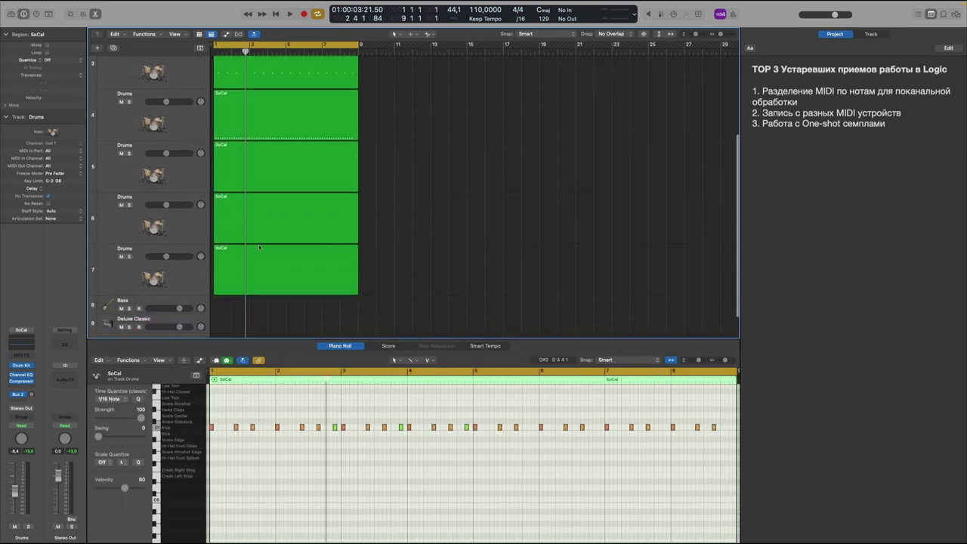
pyautogui.click(243, 275)
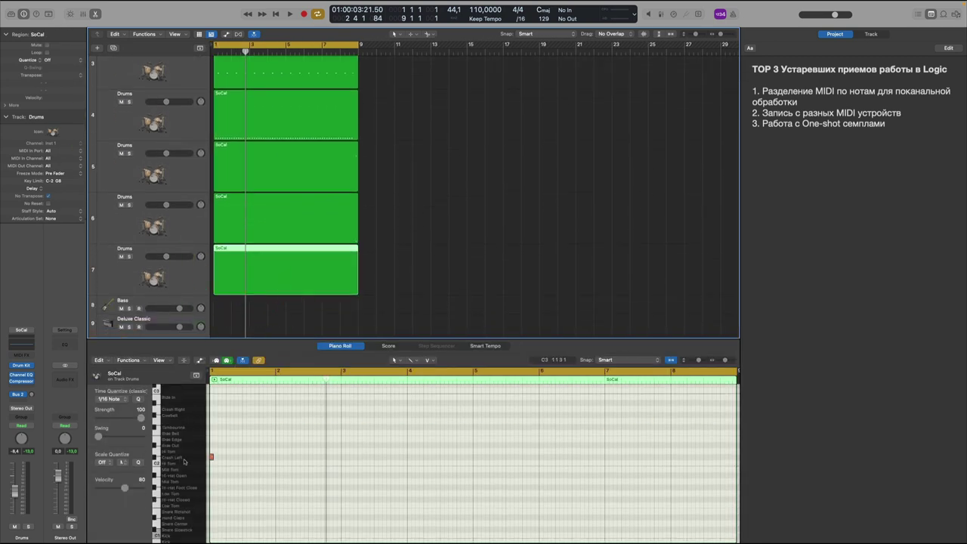
pyautogui.click(241, 224)
pyautogui.scroll(-1, 272, 454)
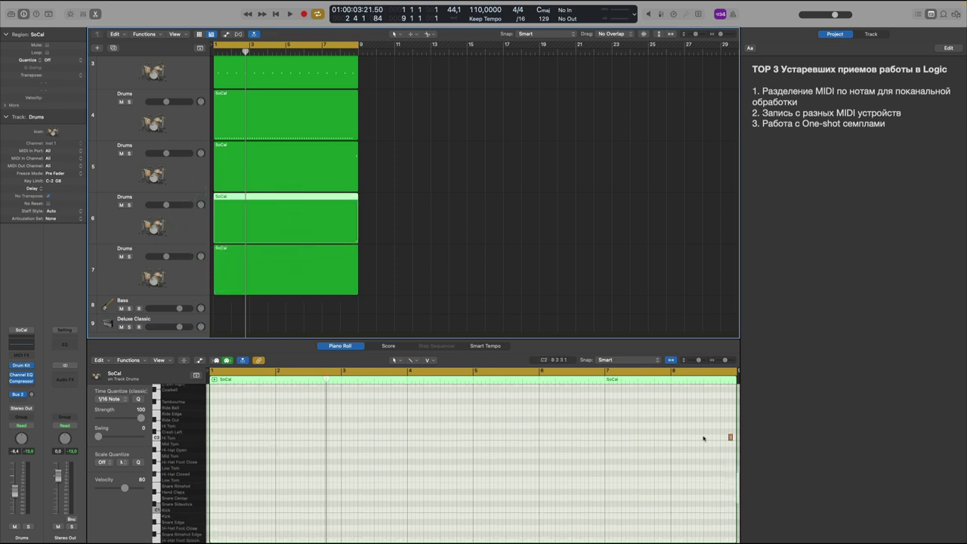
pyautogui.scroll(1, 267, 216)
pyautogui.click(265, 214)
pyautogui.click(267, 182)
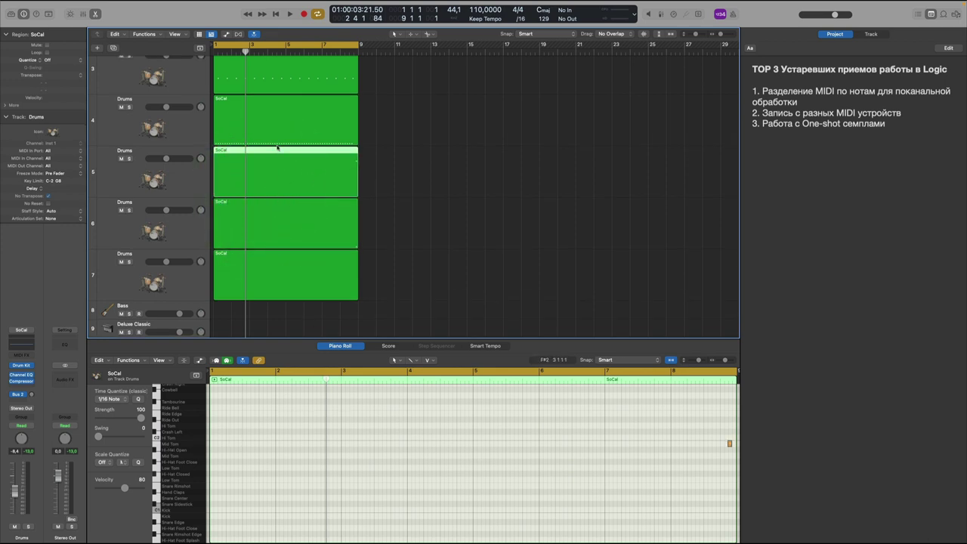
pyautogui.click(276, 143)
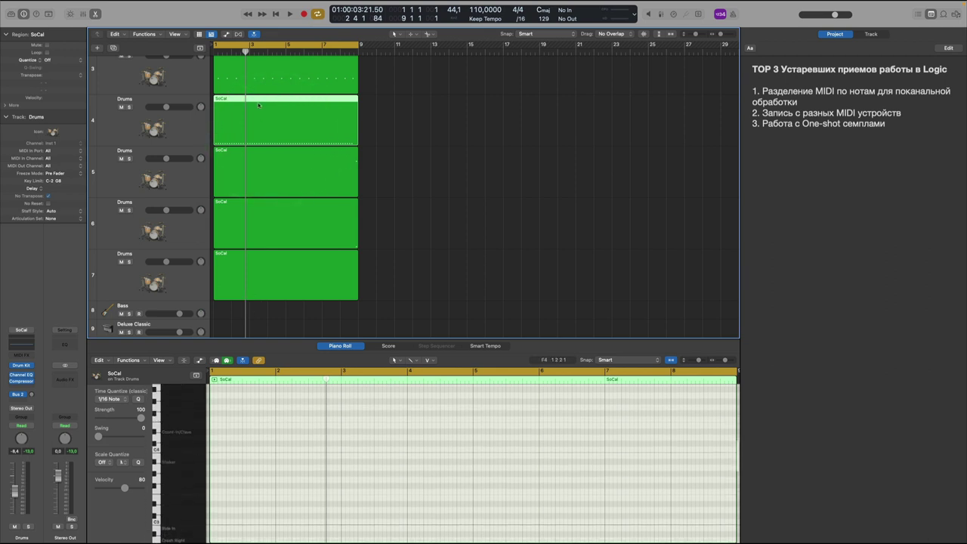
pyautogui.click(255, 68)
pyautogui.scroll(4, 250, 136)
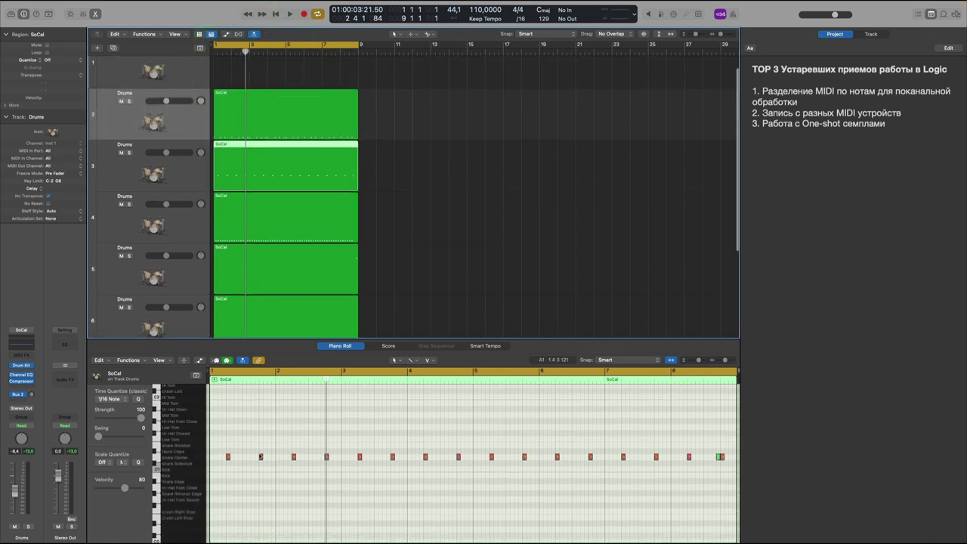
pyautogui.click(224, 113)
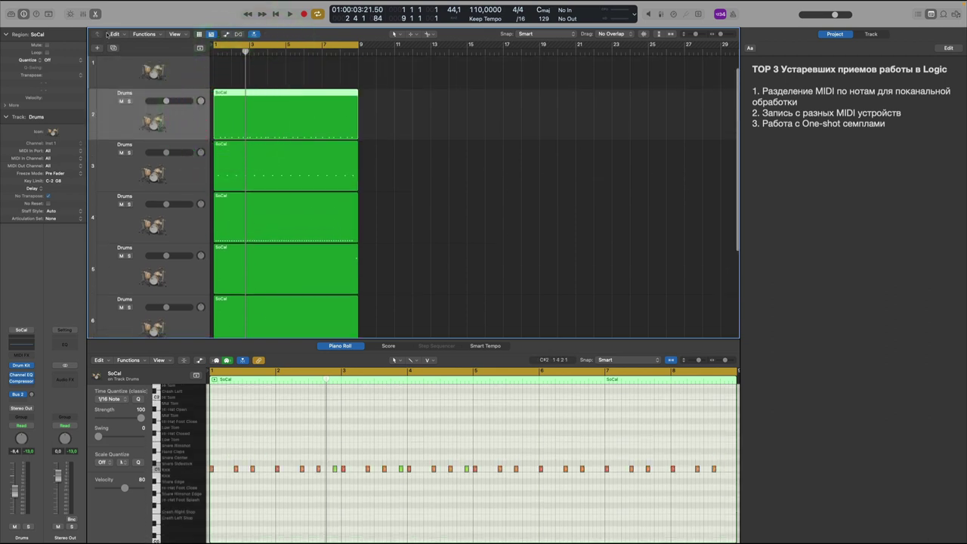
pyautogui.scroll(-2, 257, 189)
pyautogui.scroll(4, 257, 189)
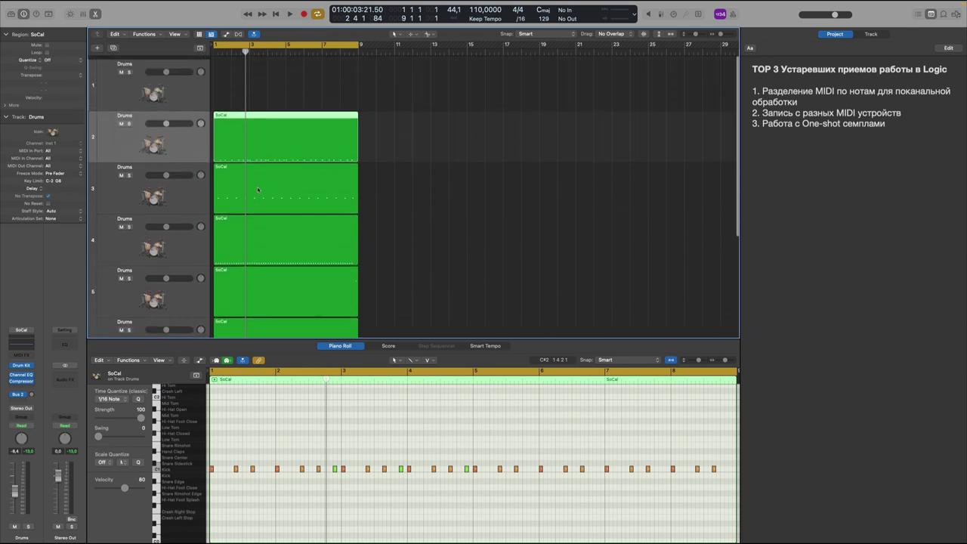
# - Raise the volume on the second, third and fourth Drums tracks to about -5 dB to check their shared channel
pyautogui.click(187, 133)
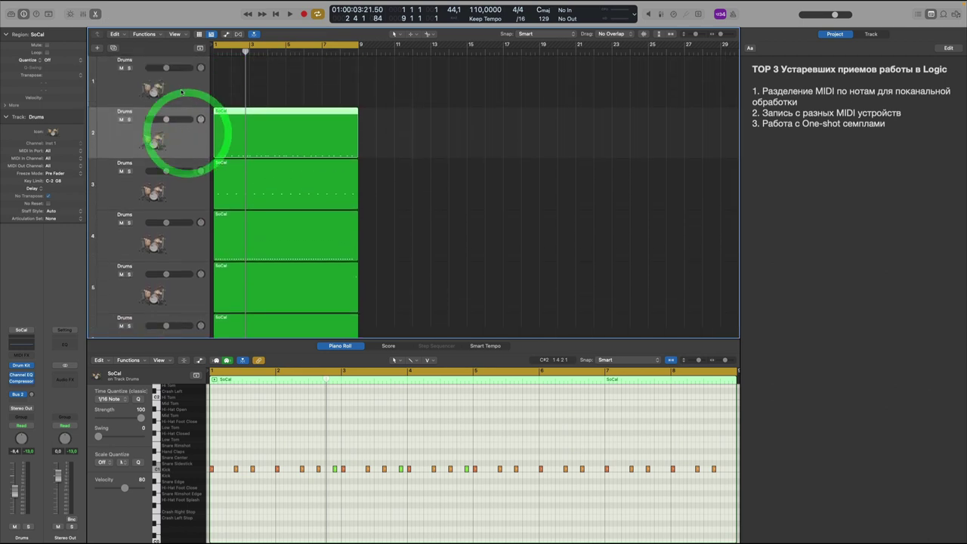
pyautogui.click(179, 89)
pyautogui.click(190, 143)
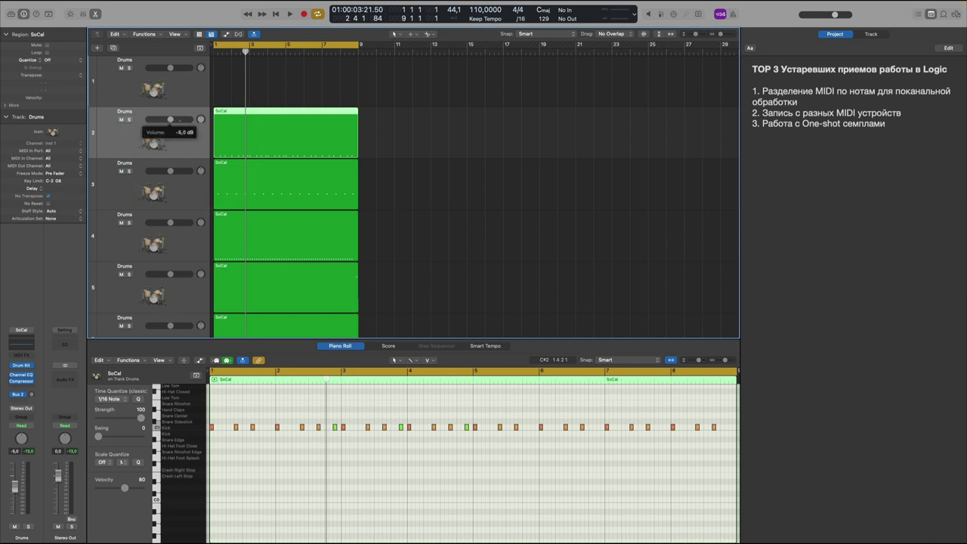
pyautogui.moveTo(170, 121); pyautogui.dragTo(175, 121)
pyautogui.moveTo(174, 172)
pyautogui.mouseDown()
pyautogui.moveTo(166, 171)
pyautogui.moveTo(175, 170)
pyautogui.mouseUp()
pyautogui.moveTo(168, 223)
pyautogui.mouseDown()
pyautogui.moveTo(161, 226)
pyautogui.moveTo(173, 219)
pyautogui.mouseUp()
pyautogui.click(185, 244)
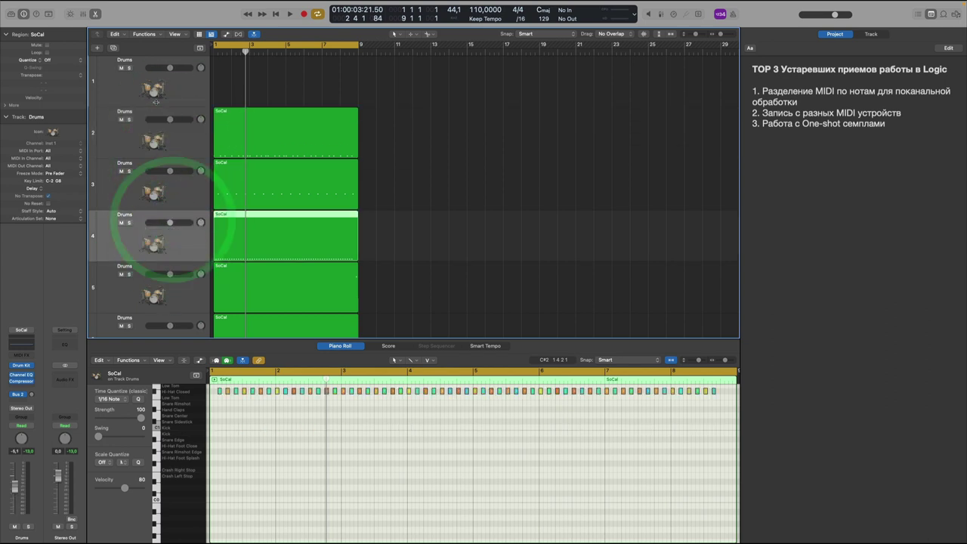
# - Select the empty first Drums track and raise the second Drums track's volume to about -2.9 dB
pyautogui.click(167, 93)
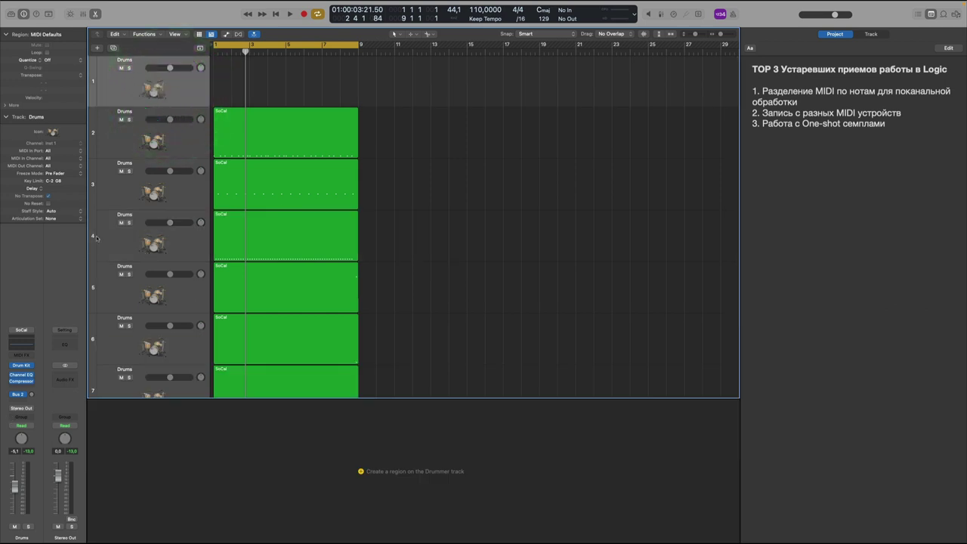
pyautogui.scroll(-3, 251, 130)
pyautogui.scroll(3, 251, 130)
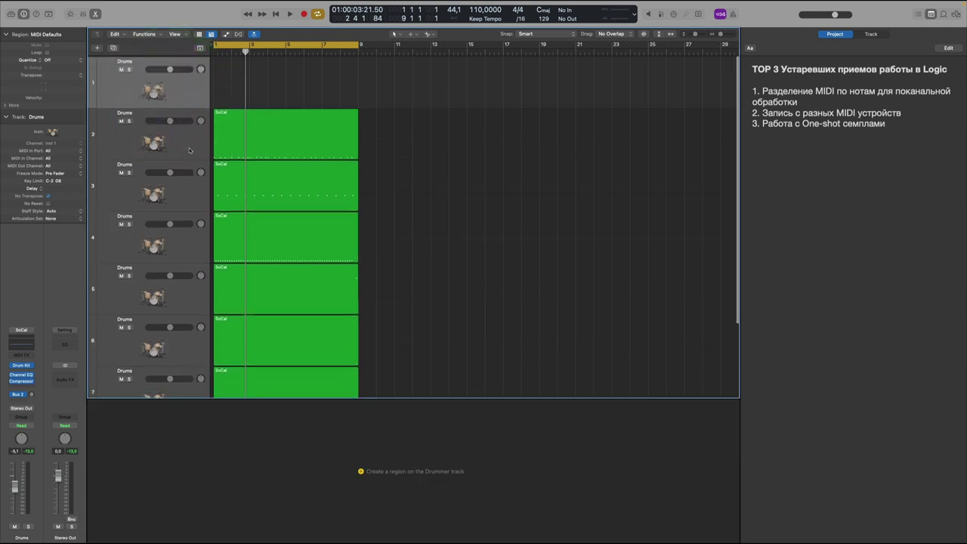
pyautogui.scroll(-3, 130, 219)
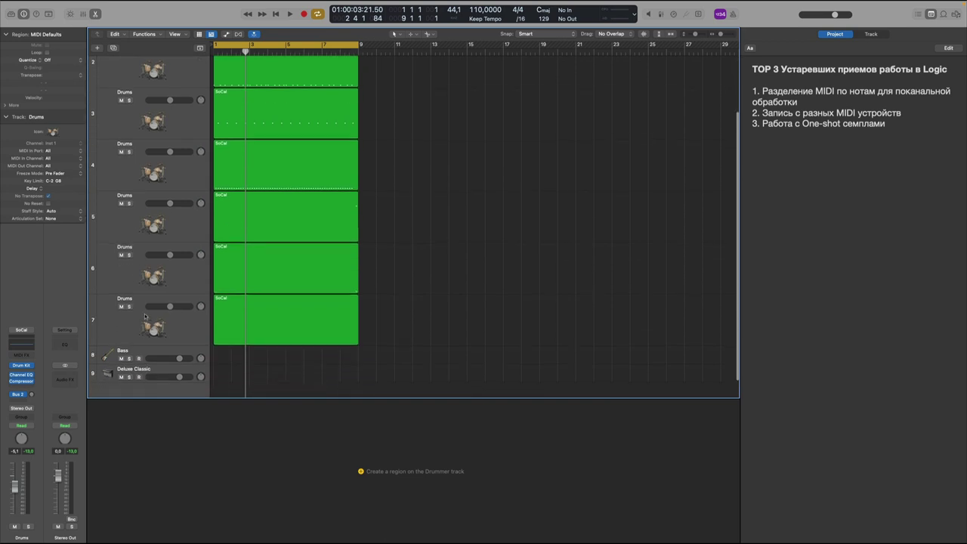
pyautogui.scroll(3, 155, 159)
pyautogui.moveTo(170, 119); pyautogui.dragTo(175, 119)
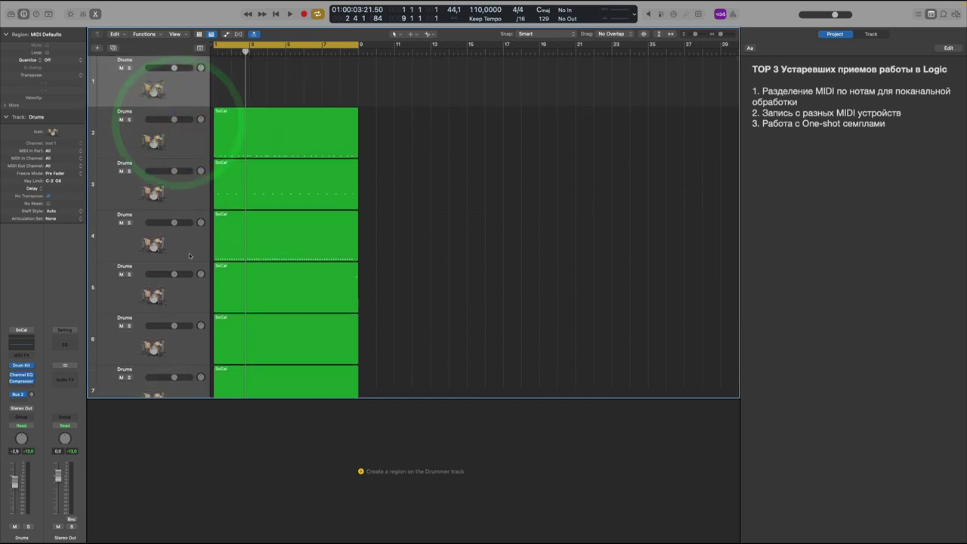
# - Compare the notes of the separated regions on Drums tracks 2 to 5 in the Piano Roll
pyautogui.doubleClick(234, 127)
pyautogui.click(241, 188)
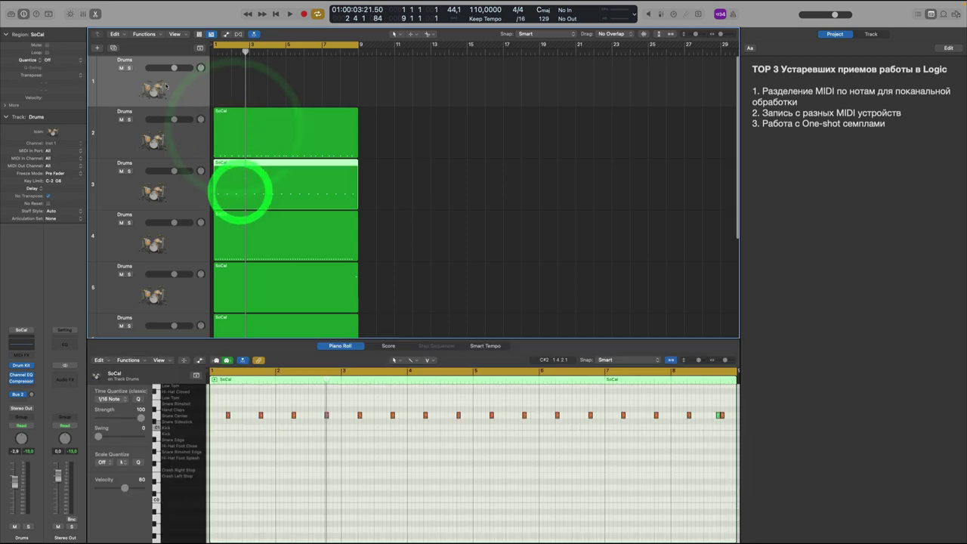
pyautogui.scroll(-2, 241, 188)
pyautogui.scroll(2, 154, 249)
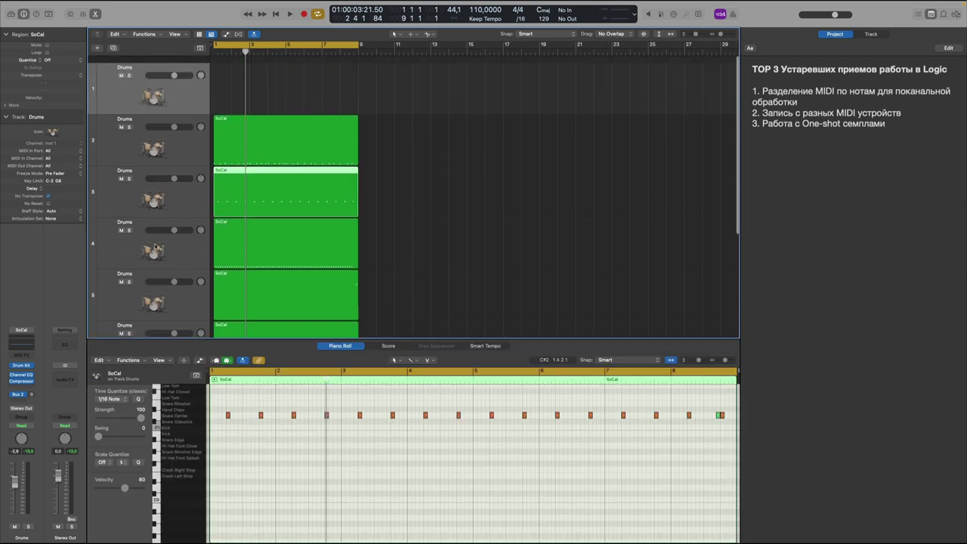
pyautogui.click(243, 122)
pyautogui.click(232, 195)
pyautogui.click(237, 238)
pyautogui.click(236, 269)
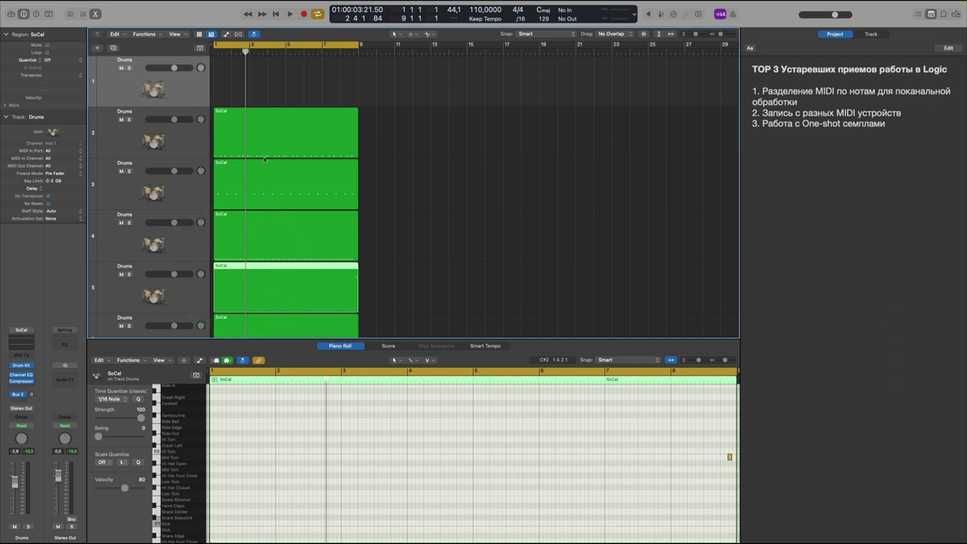
# - Check the region on the second Drums track, and lower the third Drums track's volume to about -3.6 dB
pyautogui.click(263, 152)
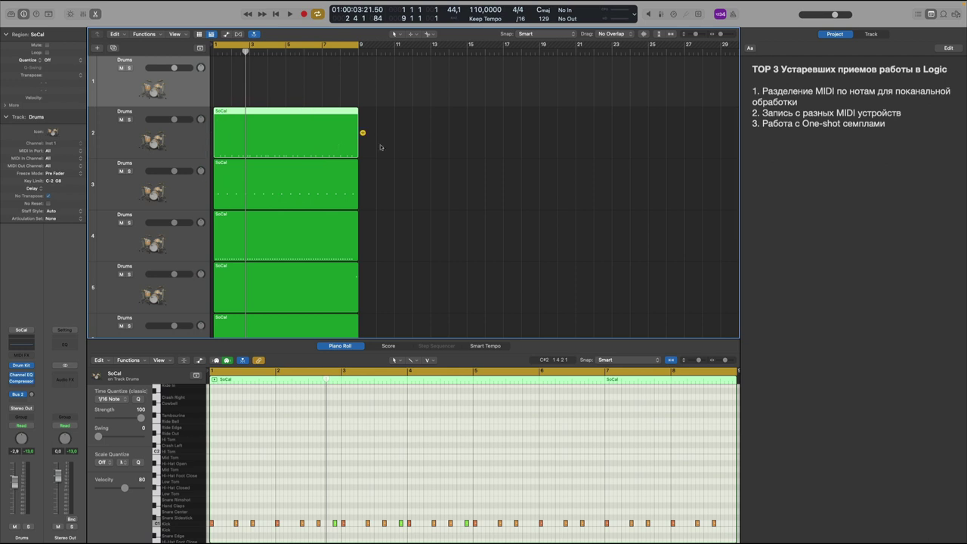
pyautogui.hscroll(1, 363, 186)
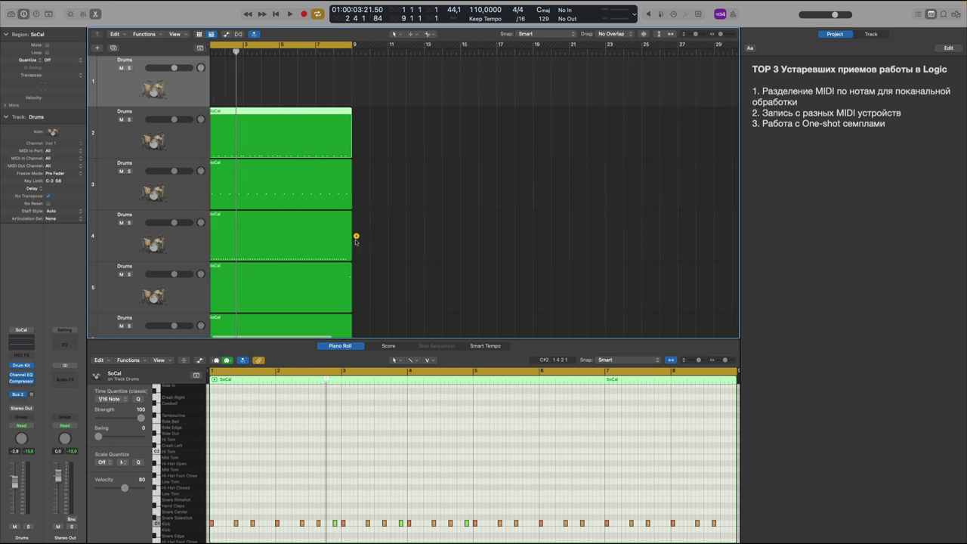
pyautogui.hscroll(-1, 355, 226)
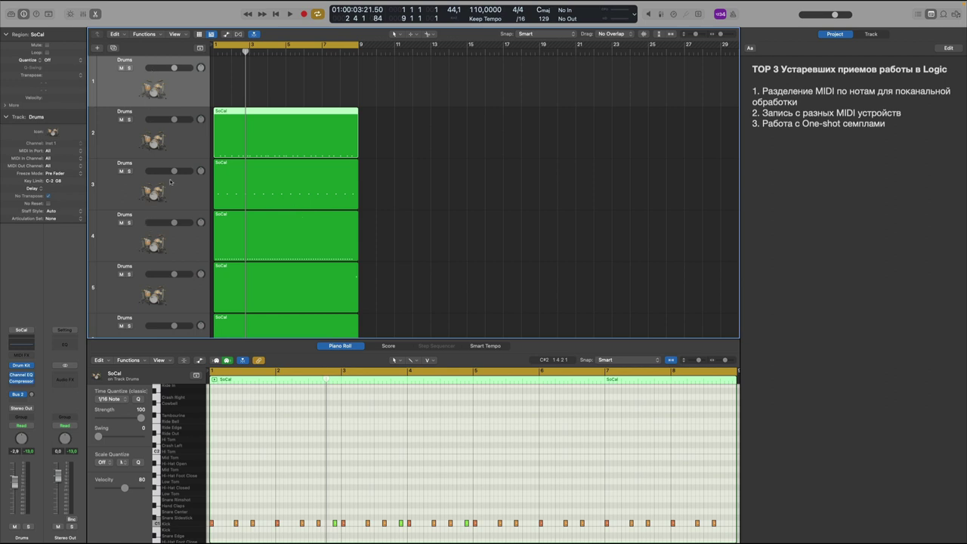
pyautogui.moveTo(171, 171); pyautogui.dragTo(169, 171)
# - Examine the notes of the separated regions on Drums tracks 4 to 7 in the Piano Roll
pyautogui.scroll(-5, 261, 251)
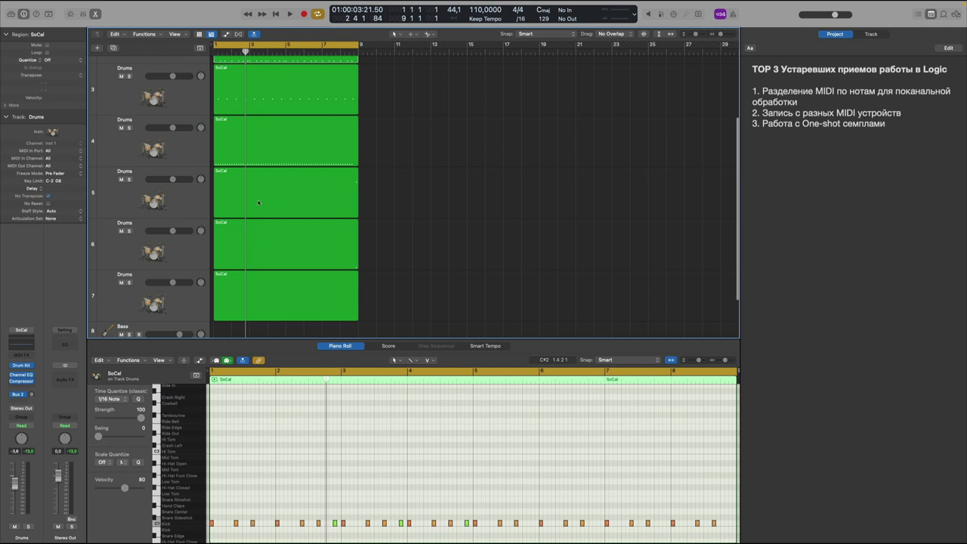
pyautogui.click(252, 147)
pyautogui.click(252, 192)
pyautogui.click(264, 263)
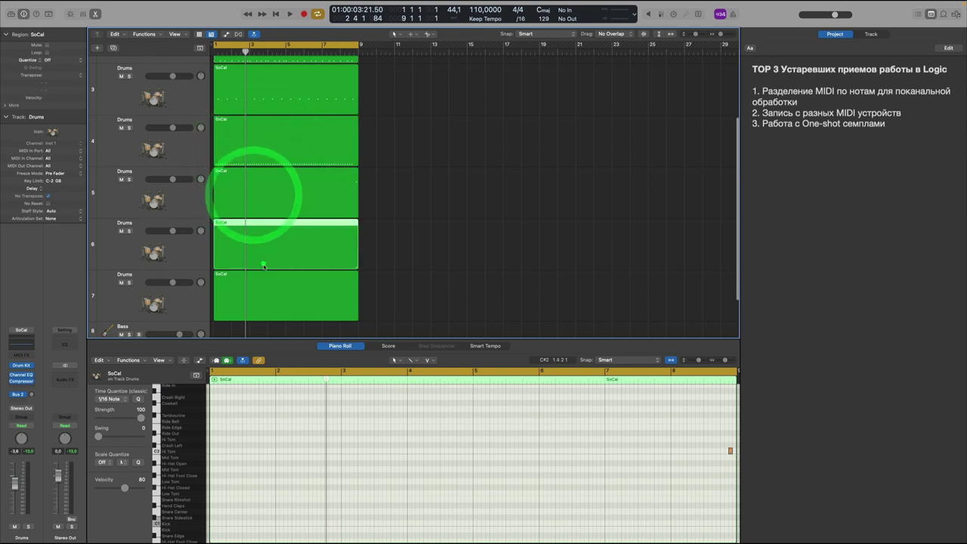
pyautogui.scroll(1, 281, 275)
pyautogui.click(280, 275)
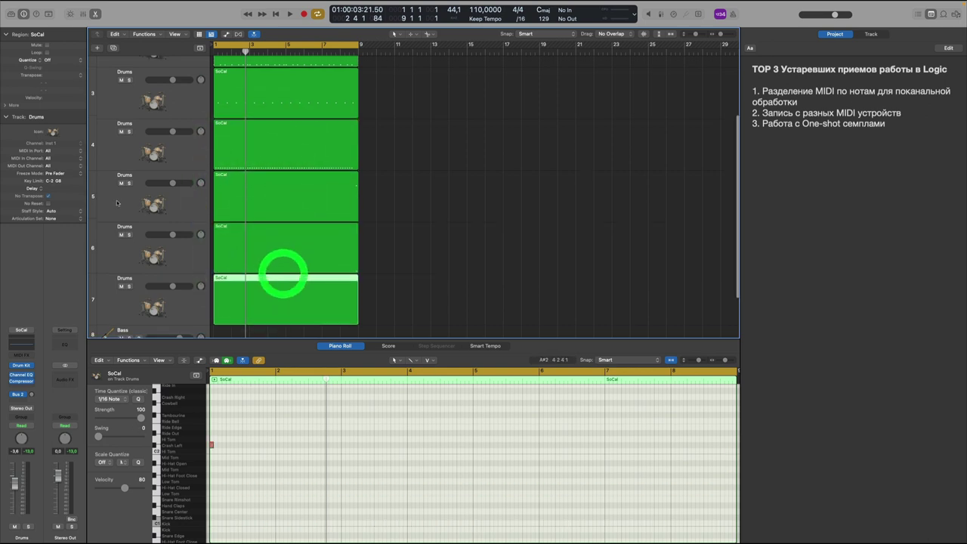
pyautogui.scroll(5, 135, 231)
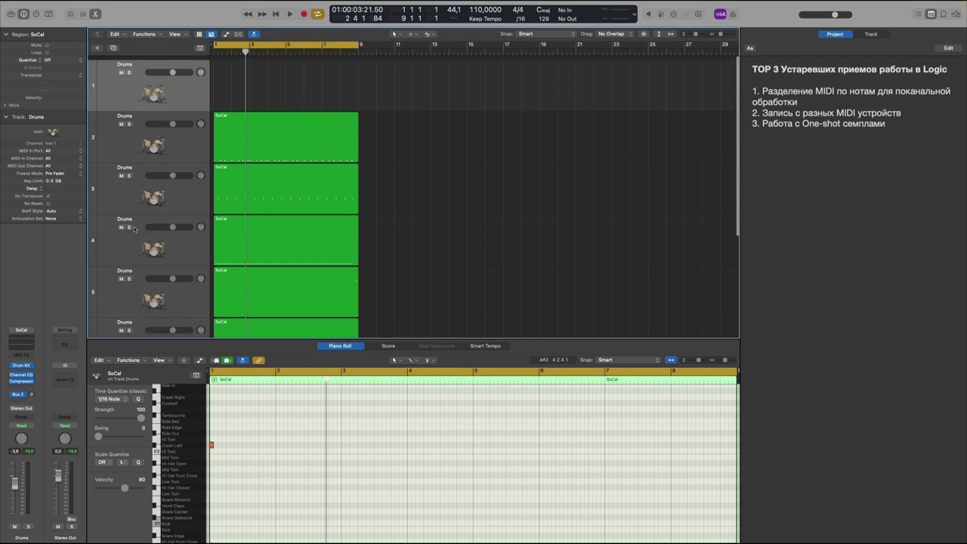
# - Copy the SoCal regions on the second and fourth Drums tracks so that the duplicates start at bar 9
pyautogui.click(118, 163)
pyautogui.click(125, 141)
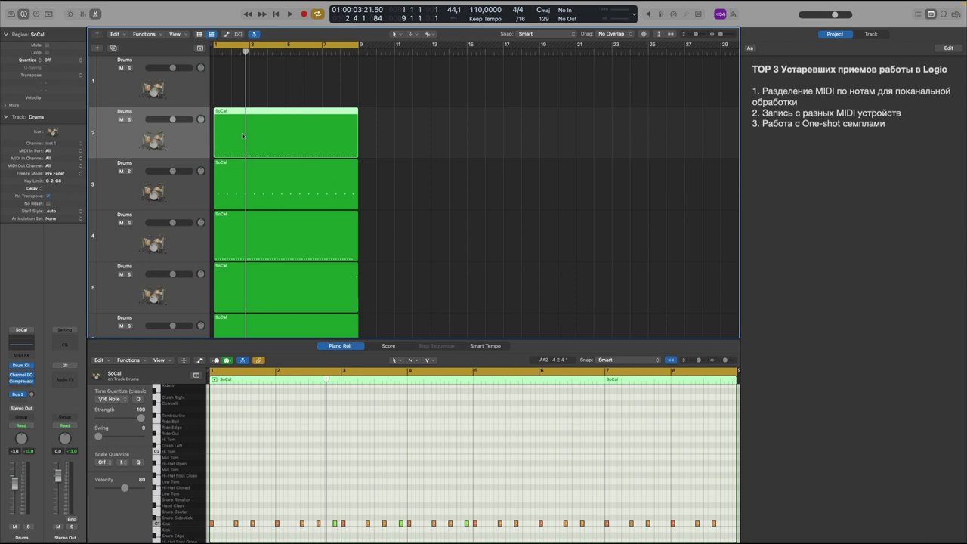
pyautogui.click(399, 142)
pyautogui.moveTo(272, 142); pyautogui.dragTo(413, 140)
pyautogui.scroll(-2, 413, 142)
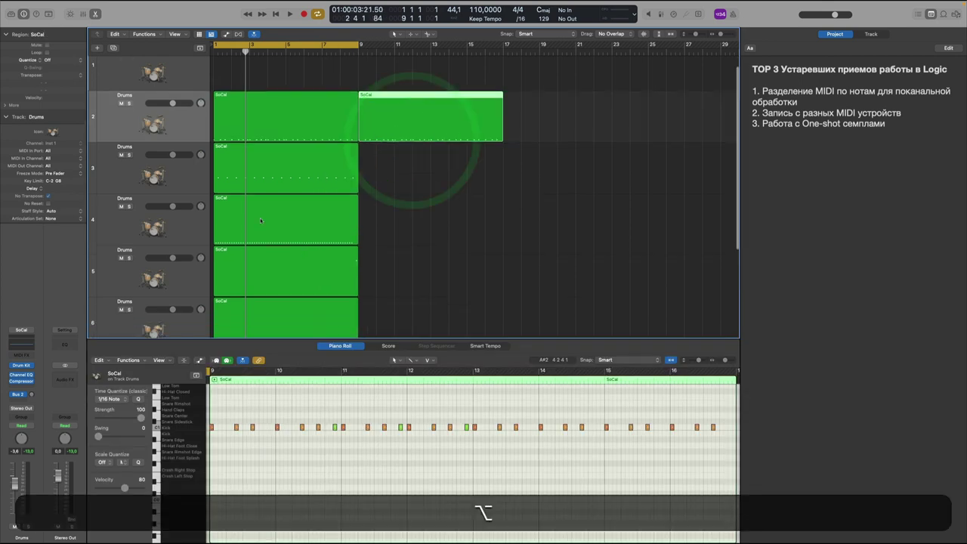
pyautogui.moveTo(261, 218); pyautogui.dragTo(406, 222)
pyautogui.scroll(-2, 424, 202)
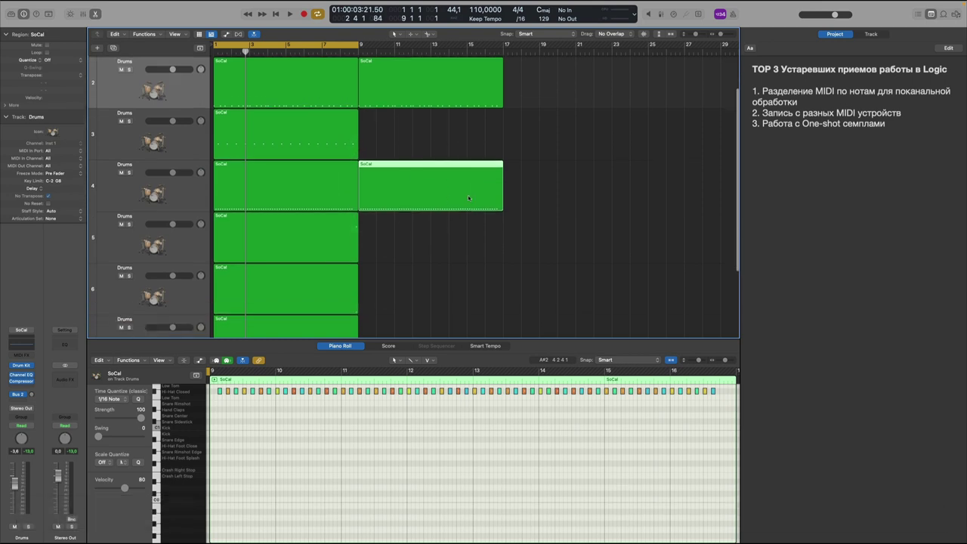
# - Compare the original and copied regions on the second, third and fourth Drums tracks with all tracks in view
pyautogui.moveTo(697, 34); pyautogui.dragTo(692, 33)
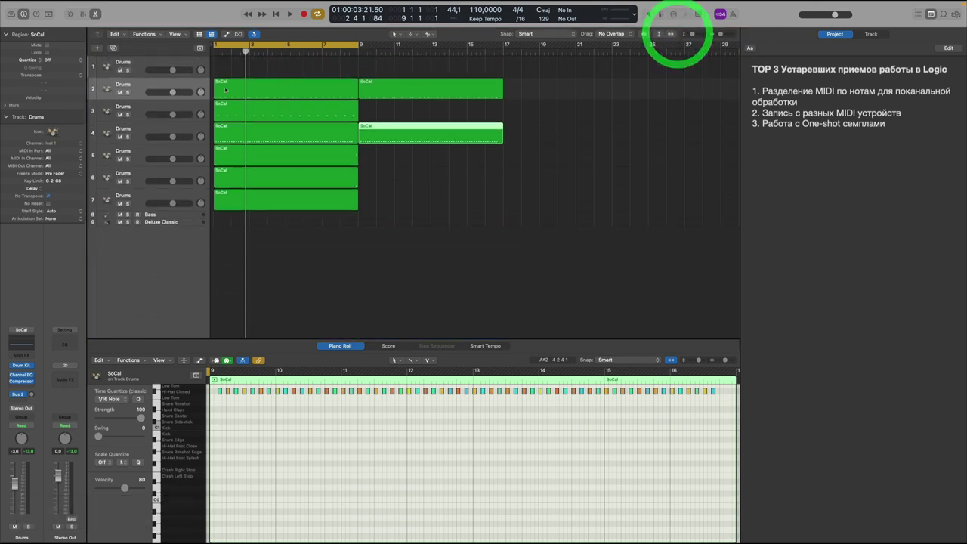
pyautogui.click(277, 93)
pyautogui.click(310, 117)
pyautogui.click(403, 133)
pyautogui.click(417, 85)
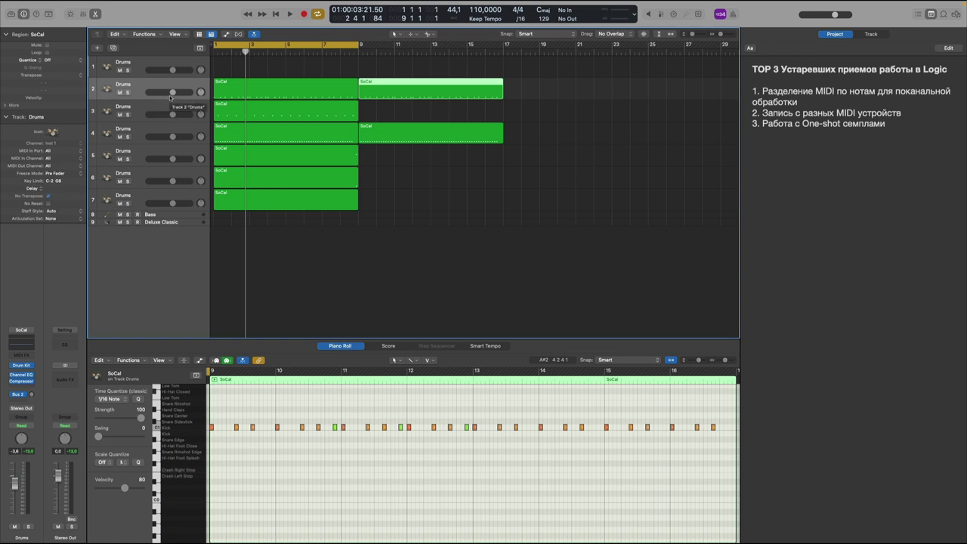
pyautogui.click(136, 113)
pyautogui.click(146, 127)
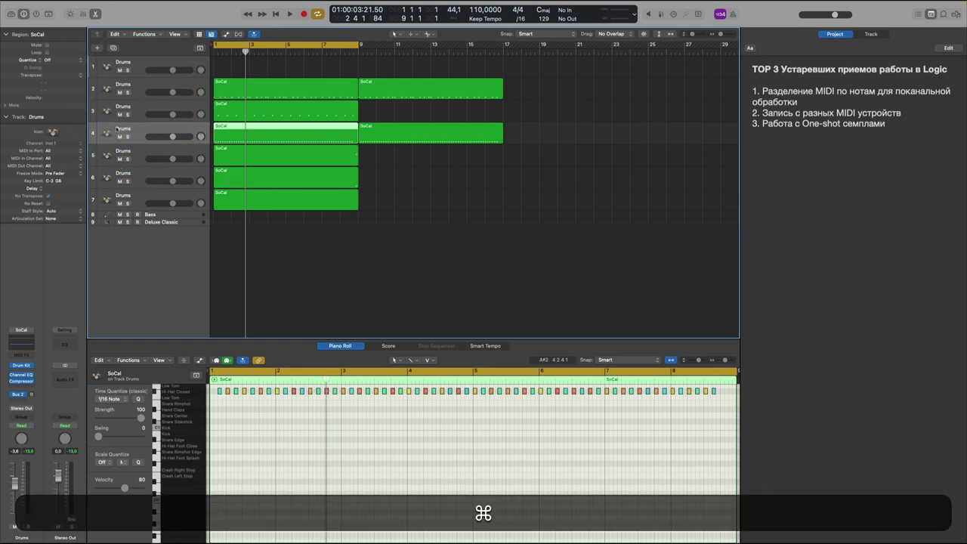
# - Undo the region copies and the separation by note pitch, and adjust the track height to show all three tracks
pyautogui.press('super+z')
pyautogui.press('super+z')
pyautogui.press('super+z')
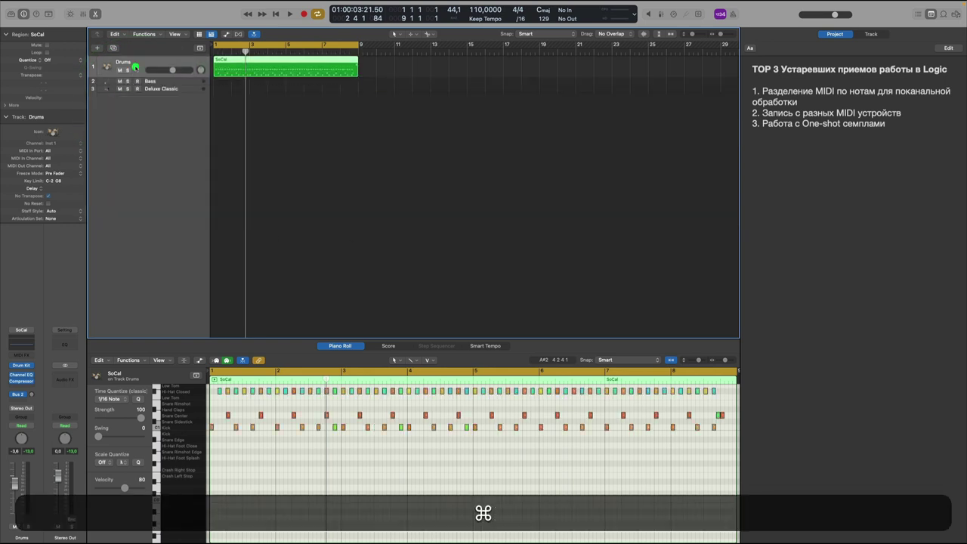
pyautogui.moveTo(132, 75); pyautogui.dragTo(139, 120)
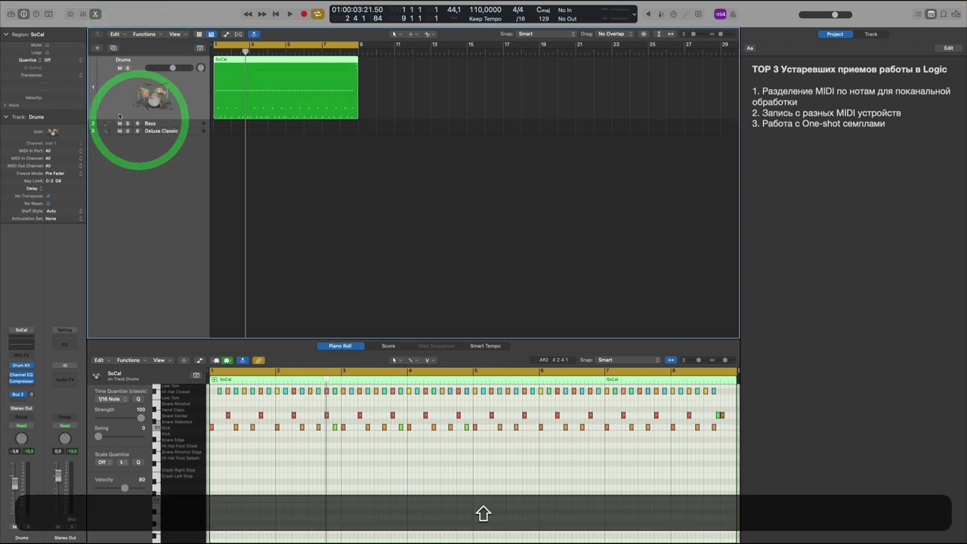
pyautogui.keyDown('shift'); pyautogui.click(119, 118); pyautogui.keyUp('shift')
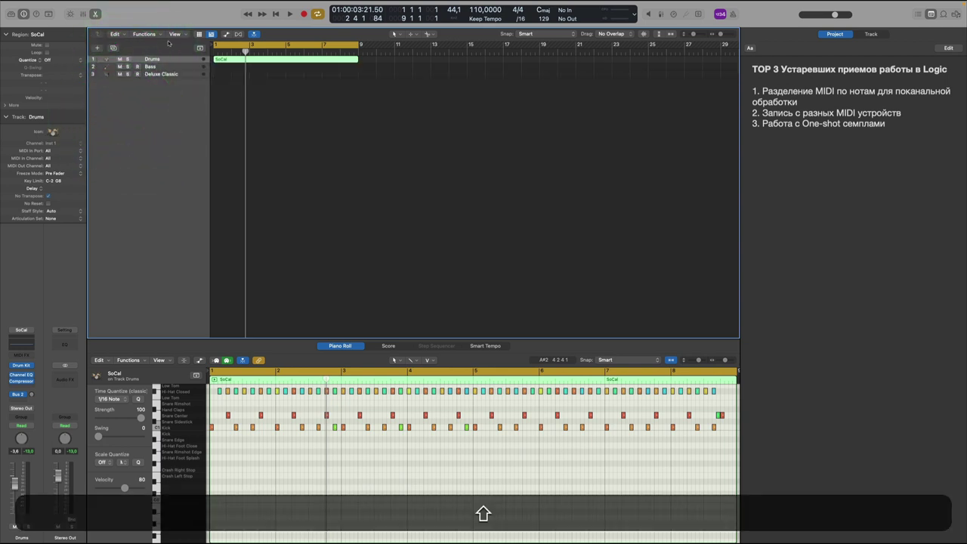
pyautogui.moveTo(692, 35); pyautogui.dragTo(696, 33)
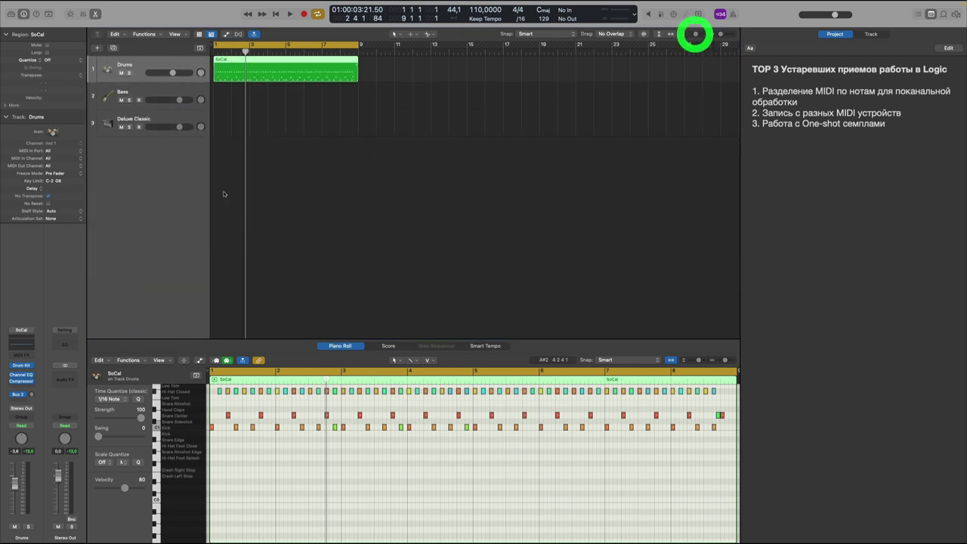
# - Reload Drum Kit Designer on the Drums track in its Multi-Output version
pyautogui.click(33, 369)
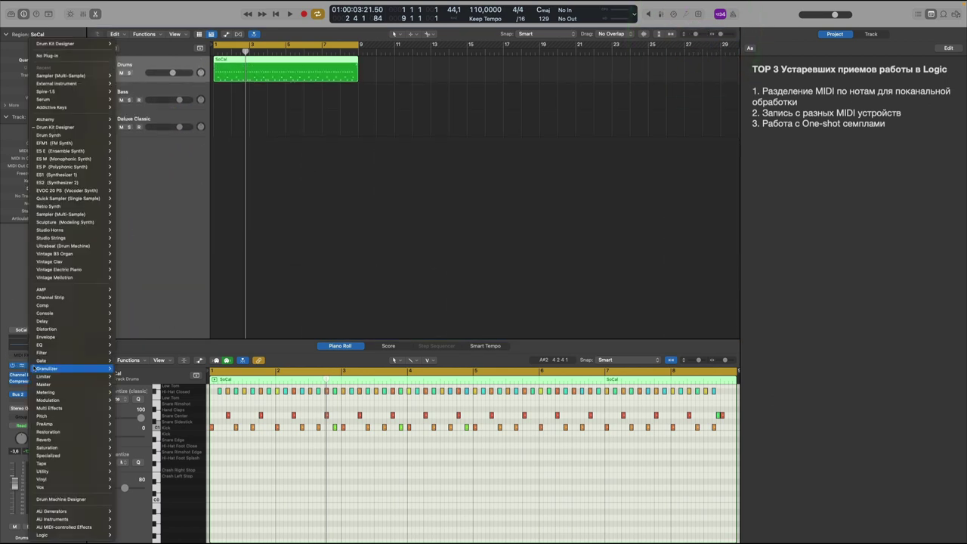
pyautogui.moveTo(70, 127)
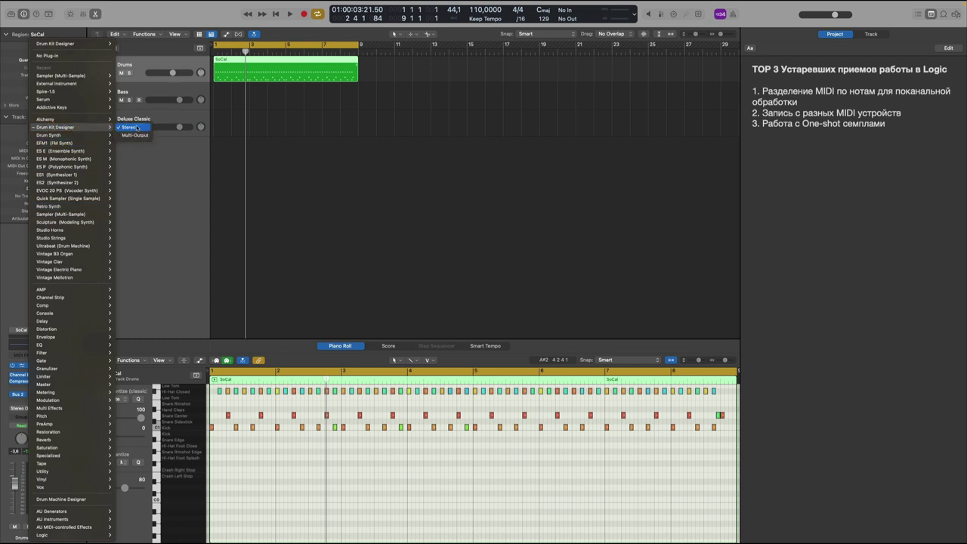
pyautogui.click(129, 135)
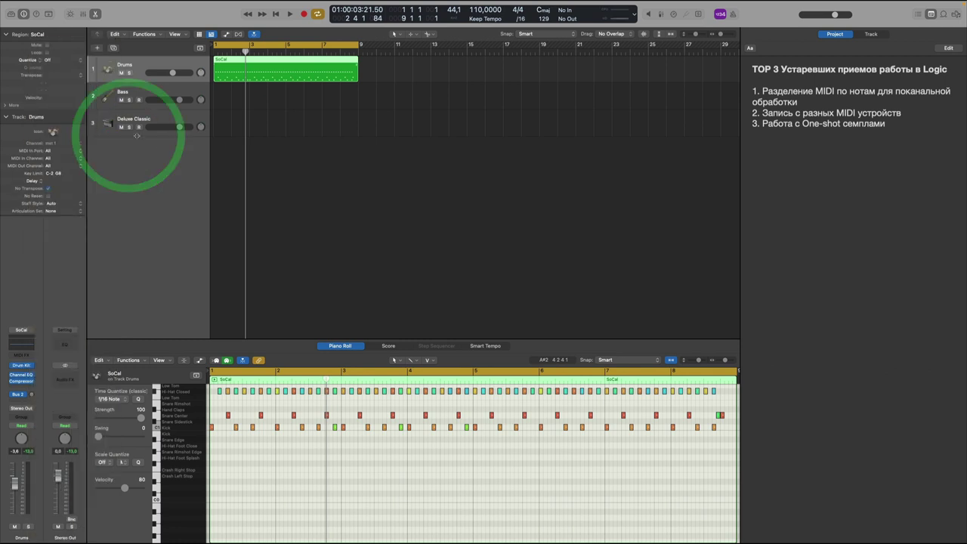
# - Show the Mixer and give the Drums channel four aux outputs: Kick, Snare, Toms and Hi-Hat/Perc
pyautogui.click(83, 14)
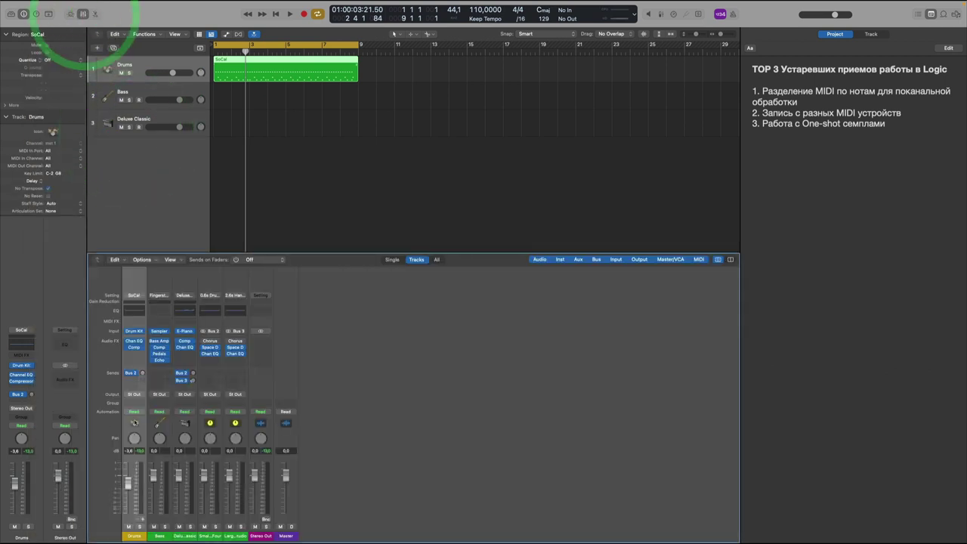
pyautogui.click(140, 521)
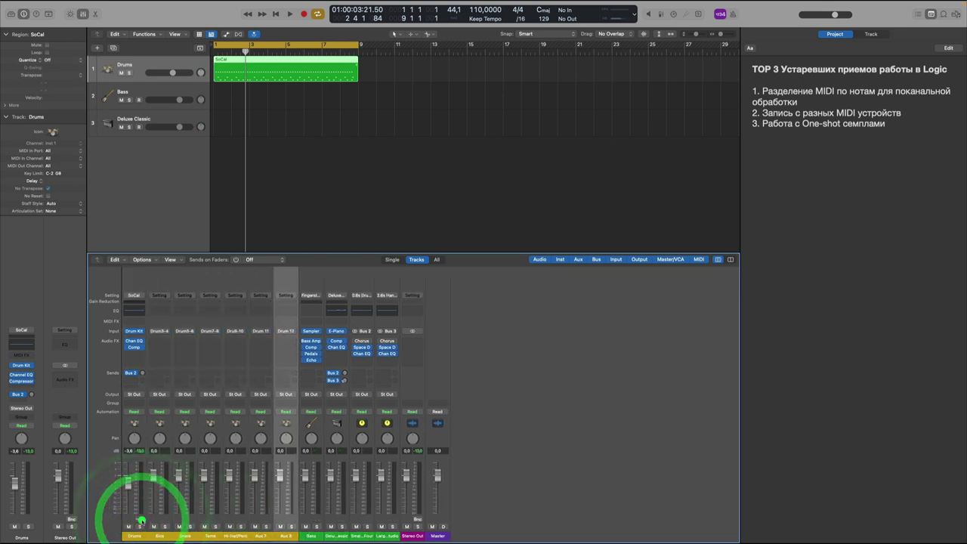
pyautogui.click(136, 520)
pyautogui.click(136, 520)
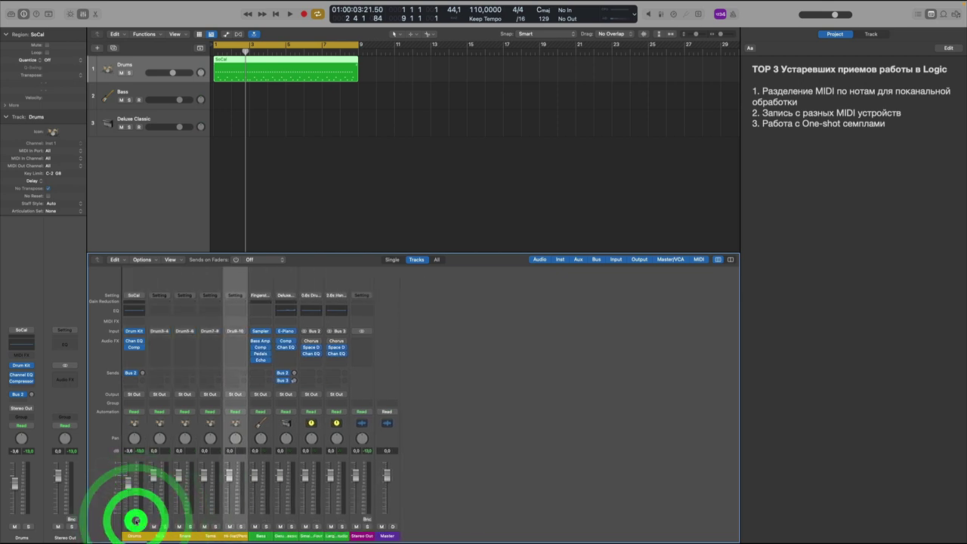
# - Go through the Kick, Snare, Toms and Hi-Hat/Perc aux channel strips one by one
pyautogui.click(160, 536)
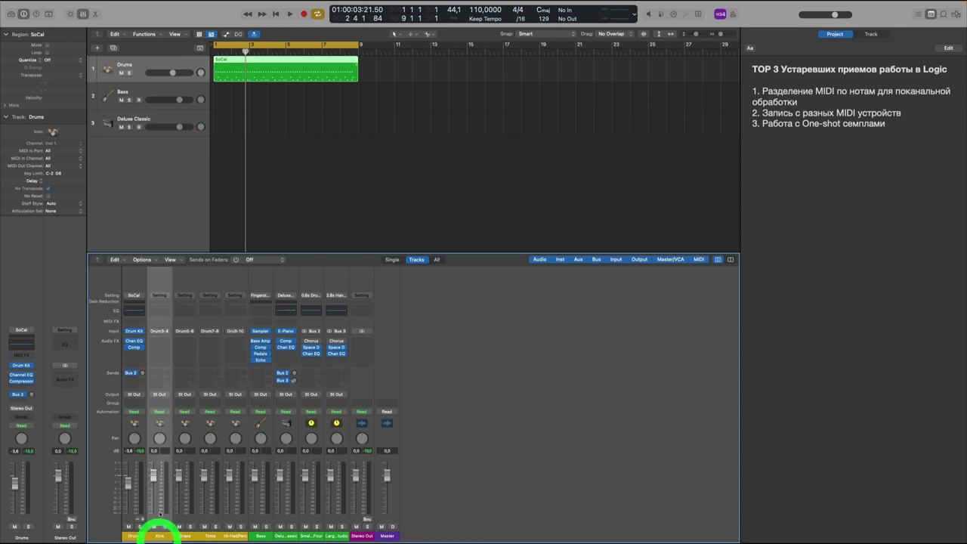
pyautogui.click(184, 537)
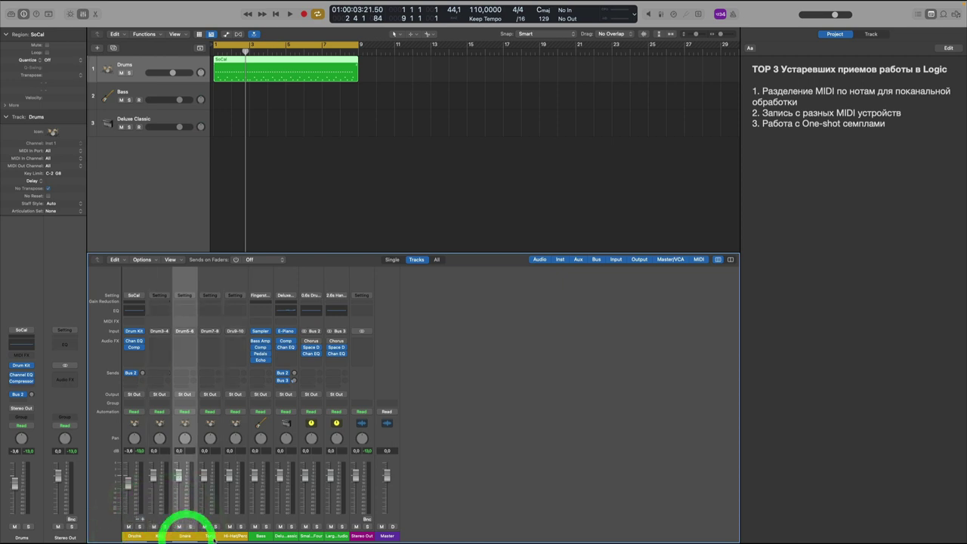
pyautogui.click(209, 536)
pyautogui.click(237, 535)
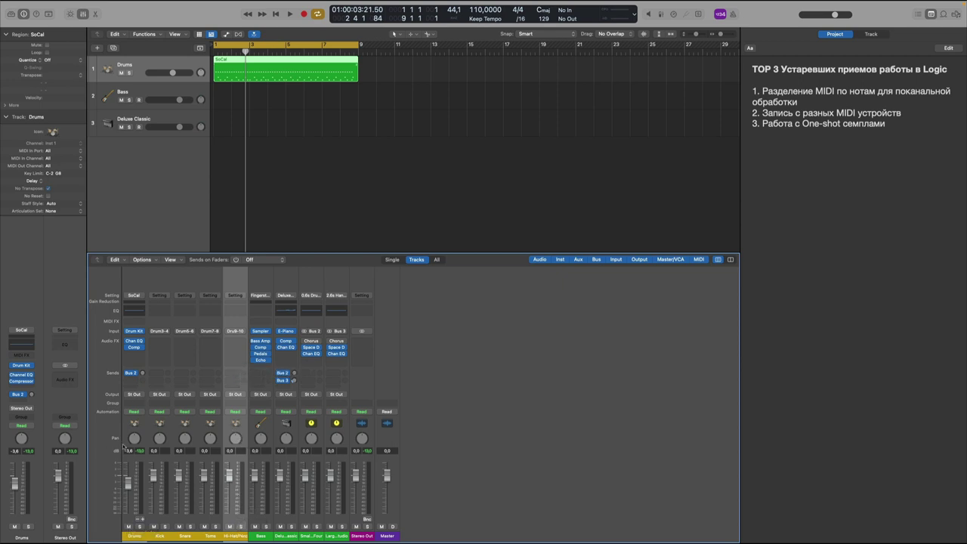
# - Solo the Kick aux channel, play the drums from the start of the region, and stop and unsolo it
pyautogui.click(165, 527)
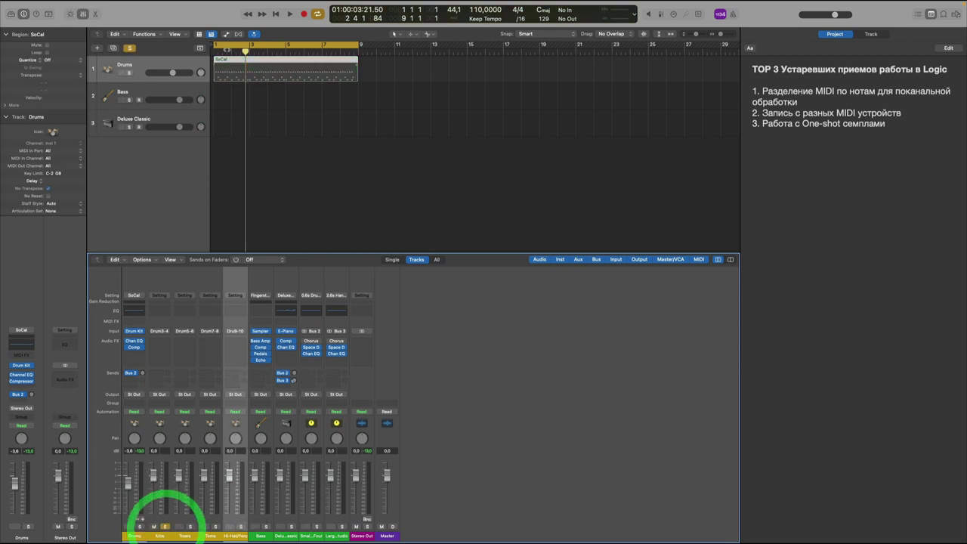
pyautogui.doubleClick(222, 52)
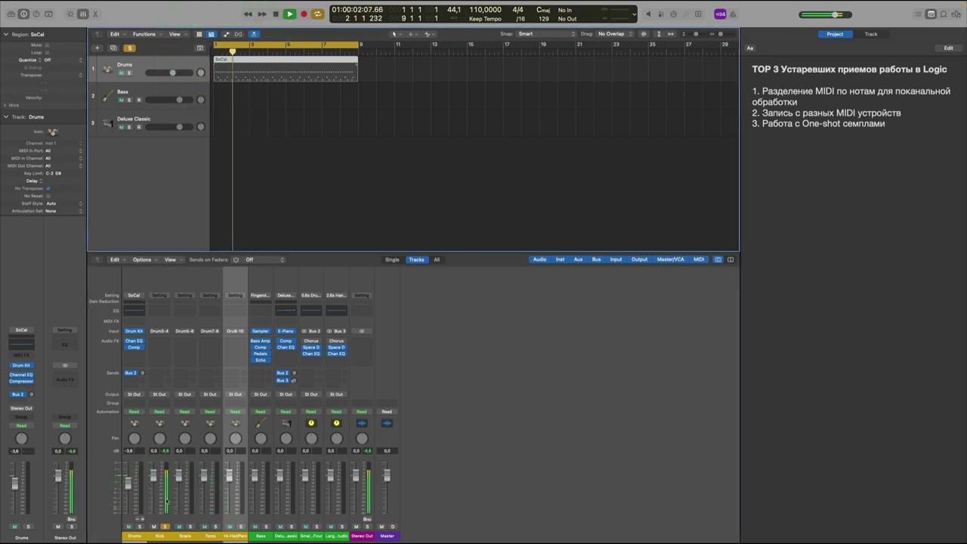
pyautogui.press('space')
pyautogui.click(165, 526)
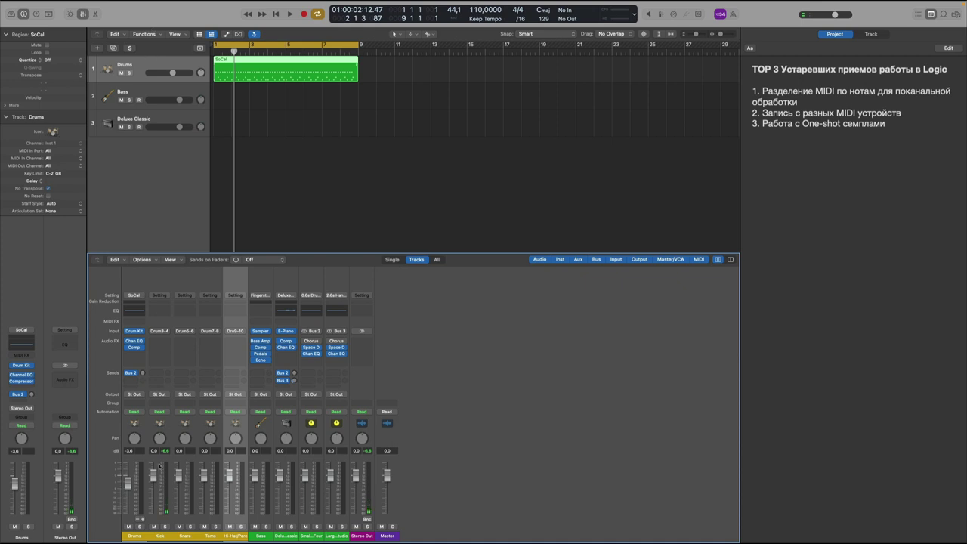
# - Create arrangement tracks for the Kick, Snare, Toms and Hi-Hat/Perc aux channels together
pyautogui.moveTo(162, 536); pyautogui.dragTo(226, 536)
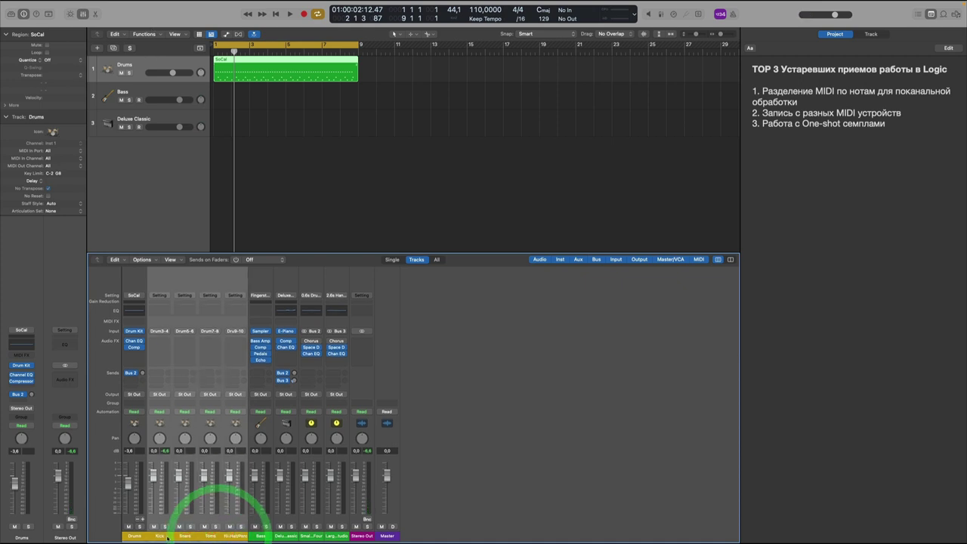
pyautogui.keyDown('ctrl'); pyautogui.click(168, 538); pyautogui.keyUp('ctrl')
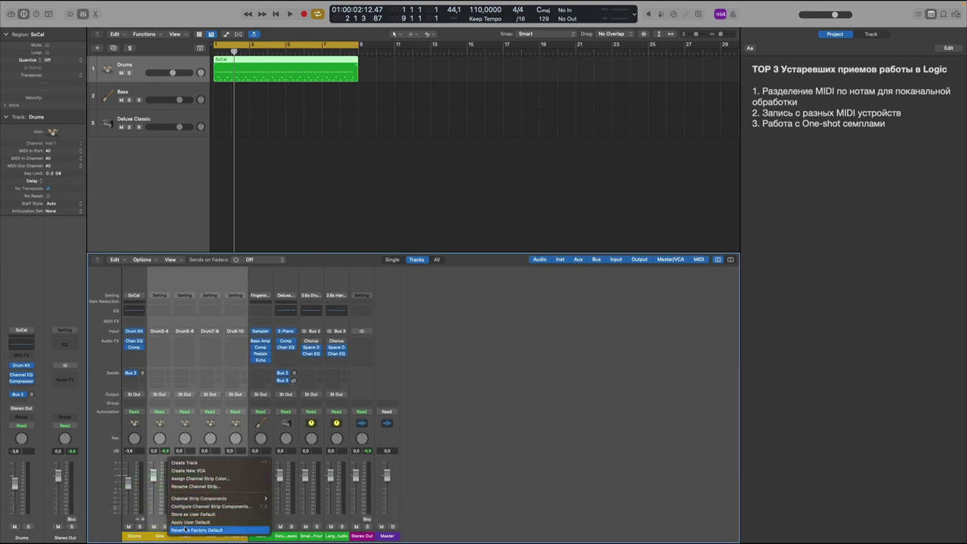
pyautogui.click(189, 463)
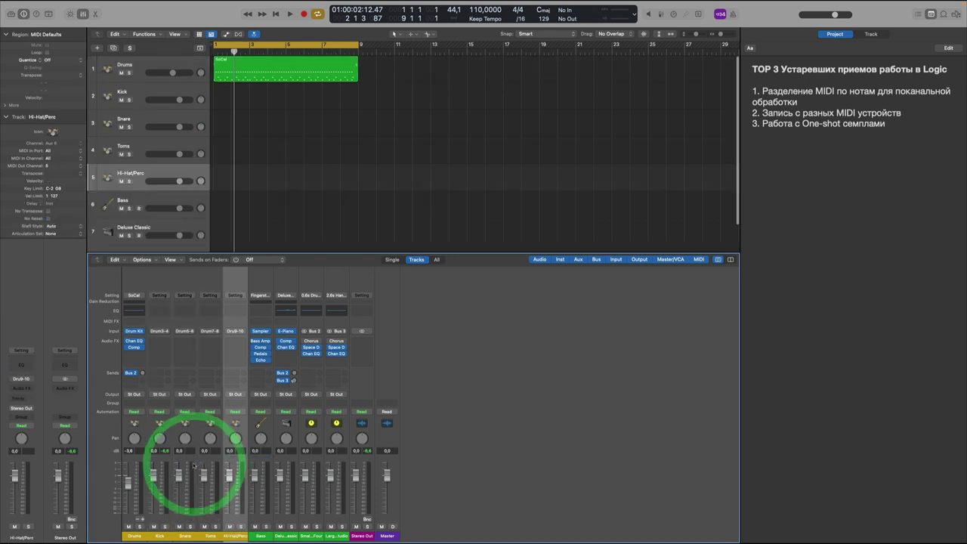
# - Lower Kick to about -7 dB, Snare to -5 dB, Toms to -1 dB and Hi-Hat/Perc to about -6 dB, and reselect the Drums track
pyautogui.click(143, 90)
pyautogui.moveTo(168, 99); pyautogui.dragTo(169, 181)
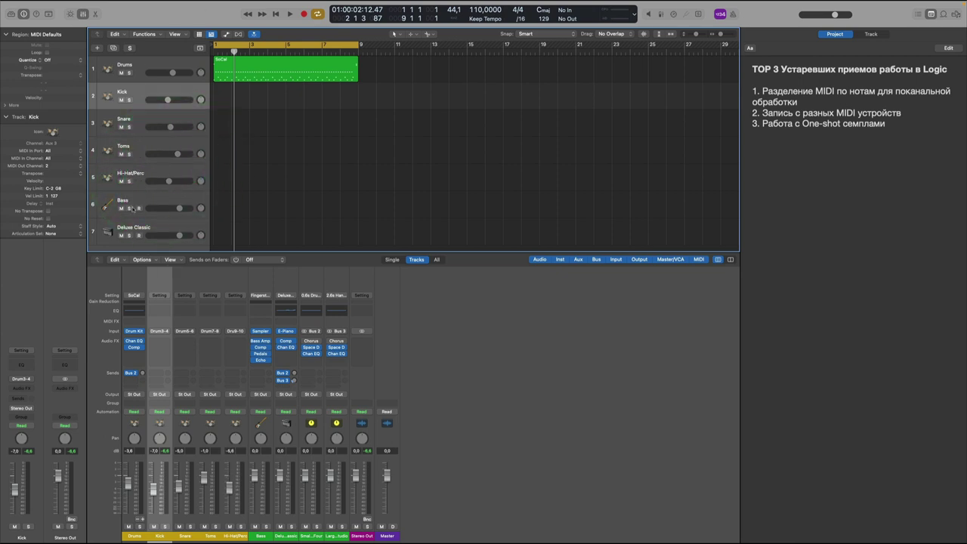
pyautogui.click(135, 64)
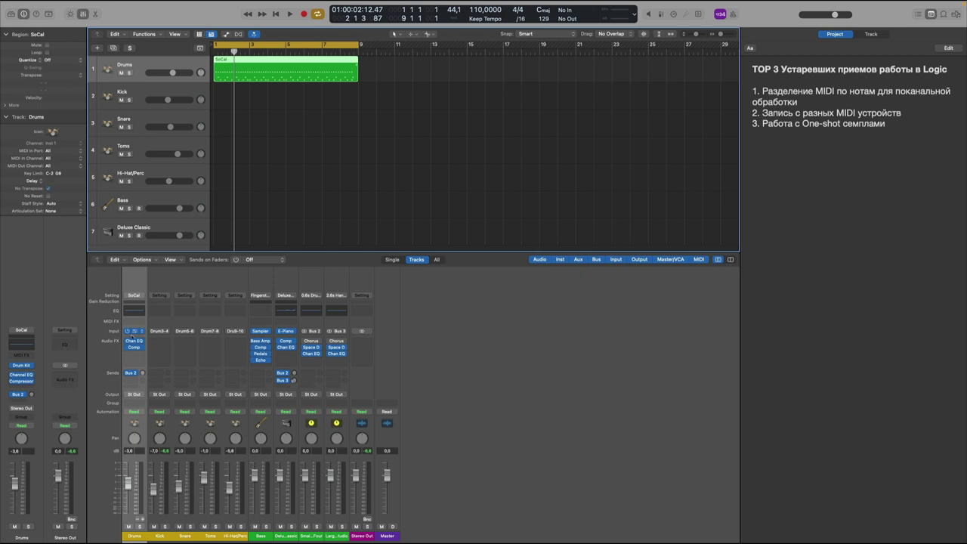
pyautogui.click(143, 96)
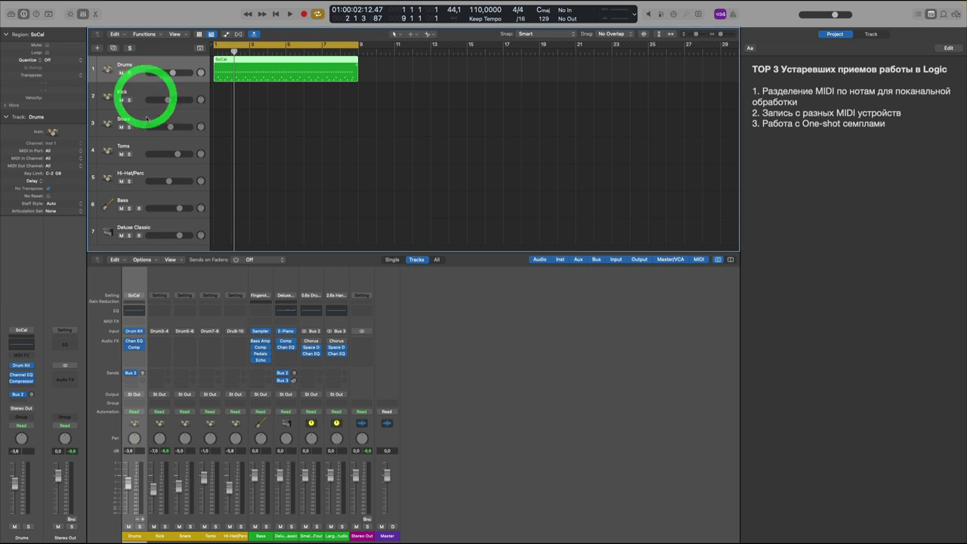
# - Delete the Kick, Snare, Toms and Hi-Hat/Perc tracks from the arrangement together
pyautogui.click(139, 122)
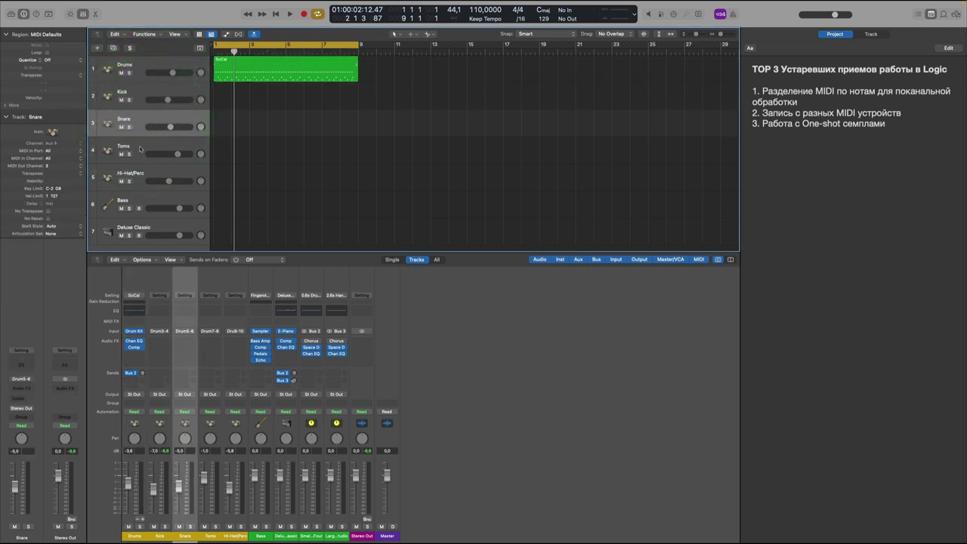
pyautogui.click(141, 149)
pyautogui.click(136, 177)
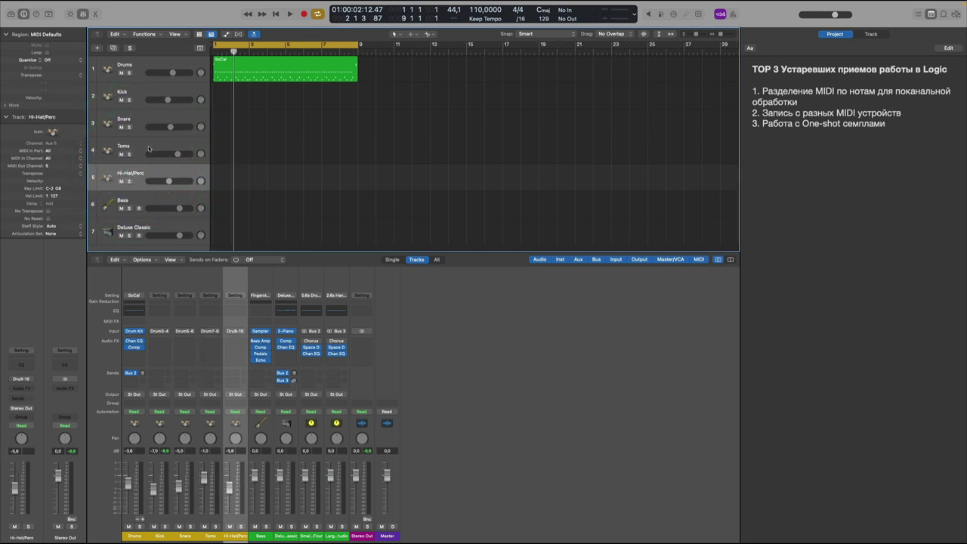
pyautogui.keyDown('shift'); pyautogui.click(137, 96); pyautogui.keyUp('shift')
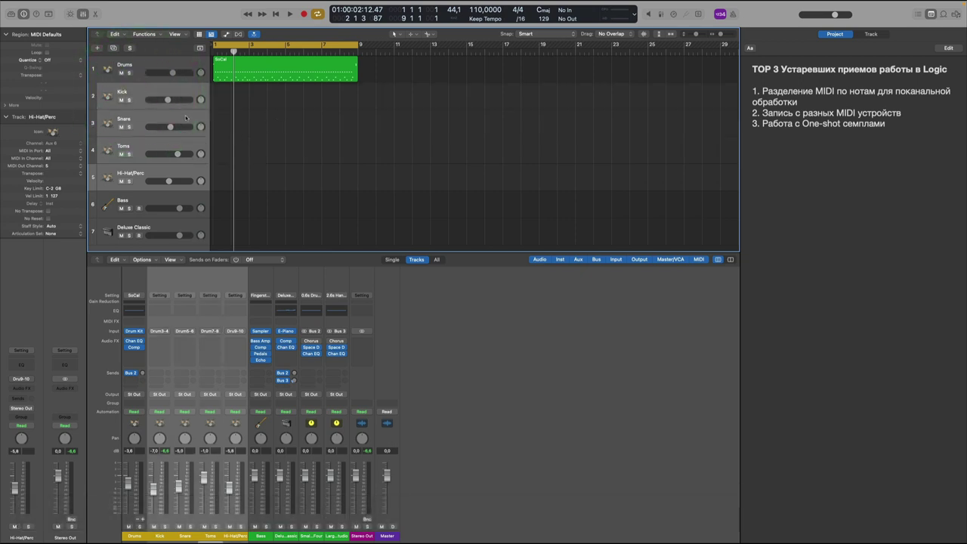
pyautogui.press('super+BackSpace')
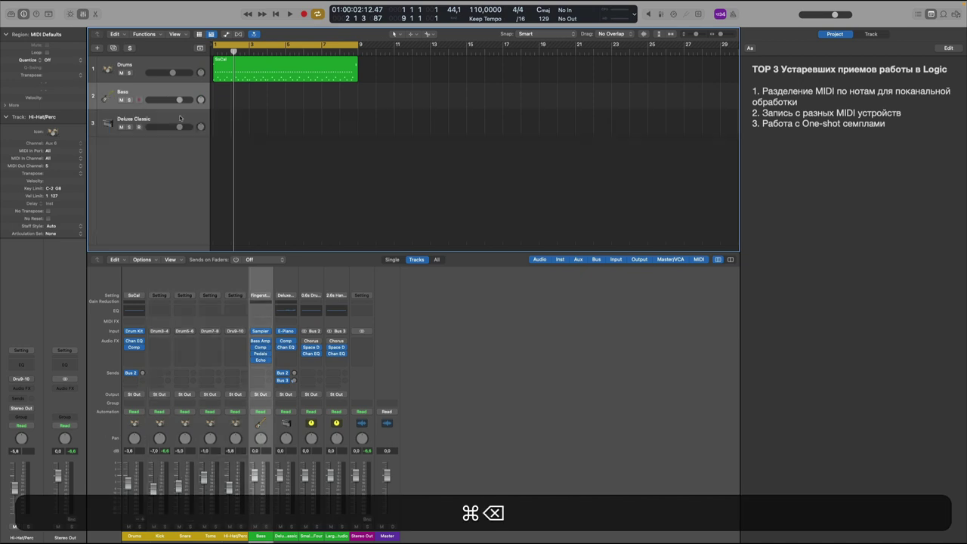
# - Switch the Drums track's Drum Kit Designer instrument from multi-output to the Stereo version
pyautogui.click(144, 65)
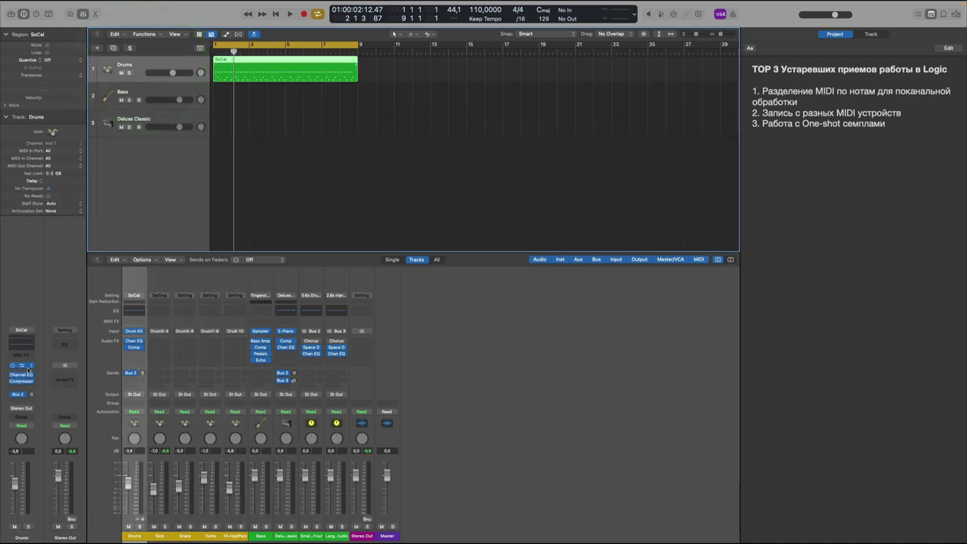
pyautogui.click(28, 367)
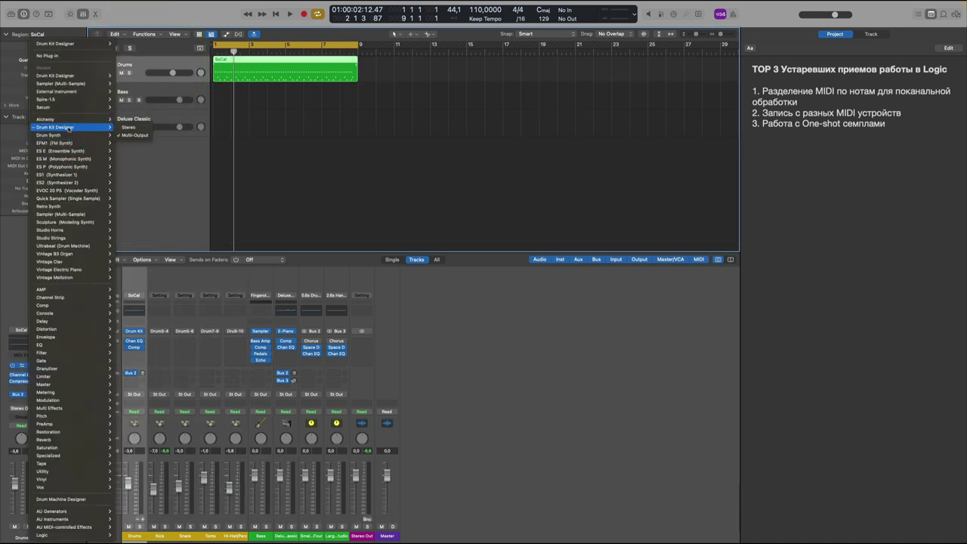
pyautogui.click(119, 127)
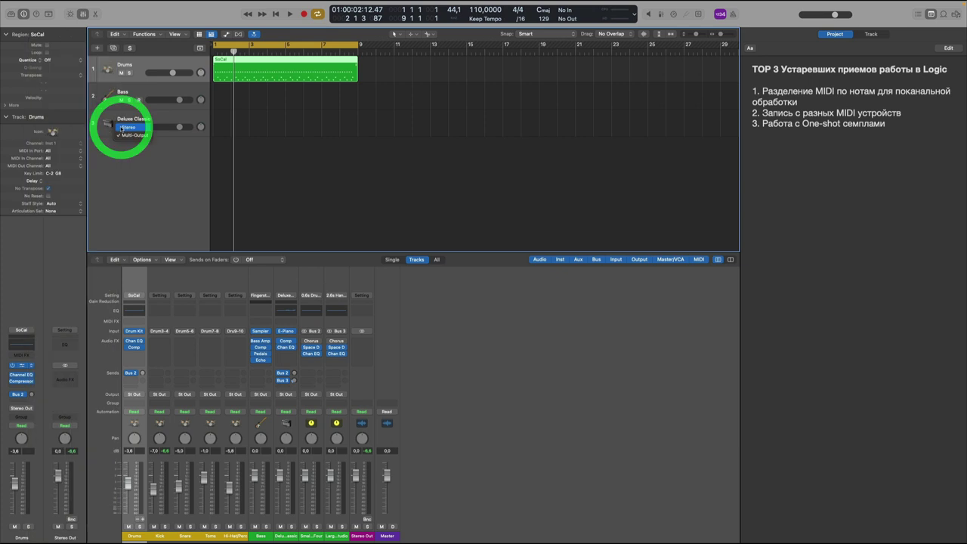
# - Load the SoCal+ producer kit from the Drum Kit library onto the Drums track
pyautogui.click(137, 65)
pyautogui.click(10, 14)
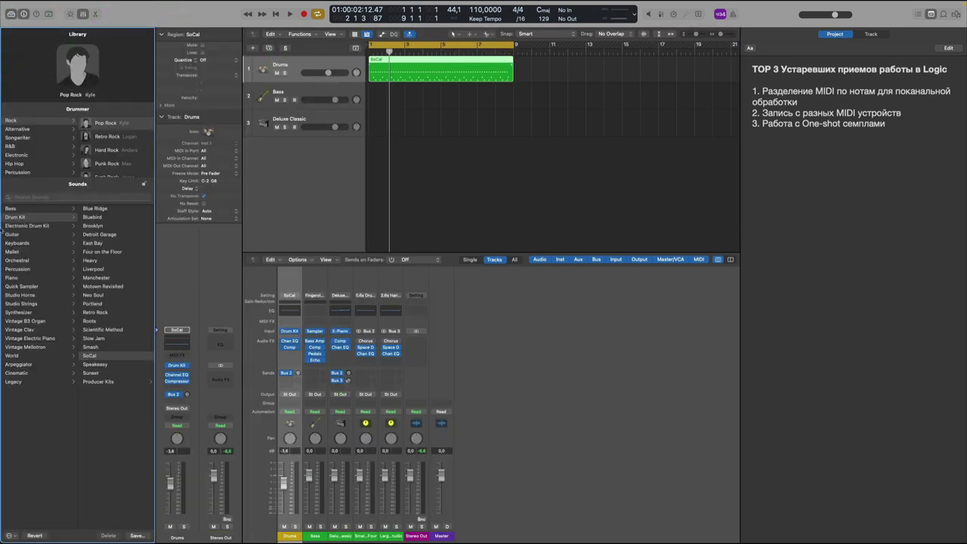
pyautogui.click(21, 218)
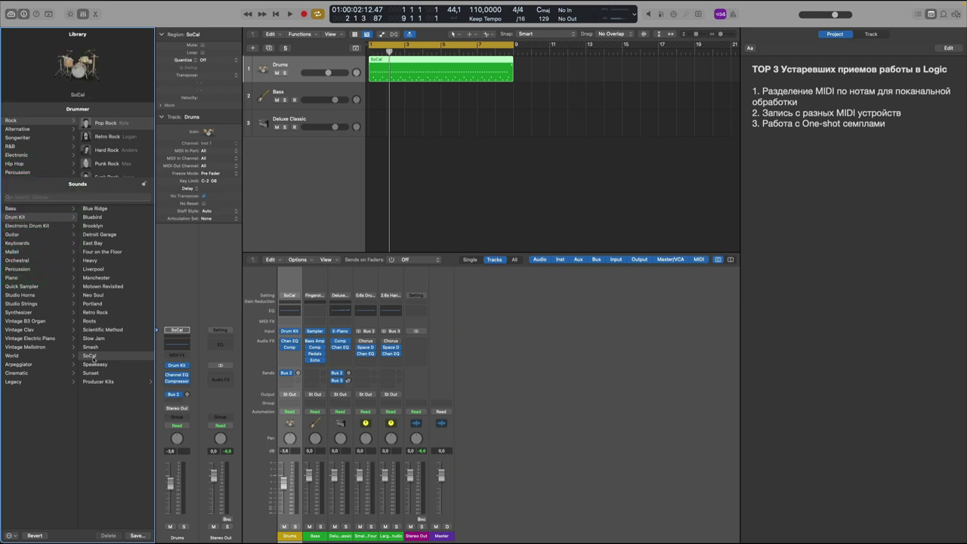
pyautogui.click(98, 382)
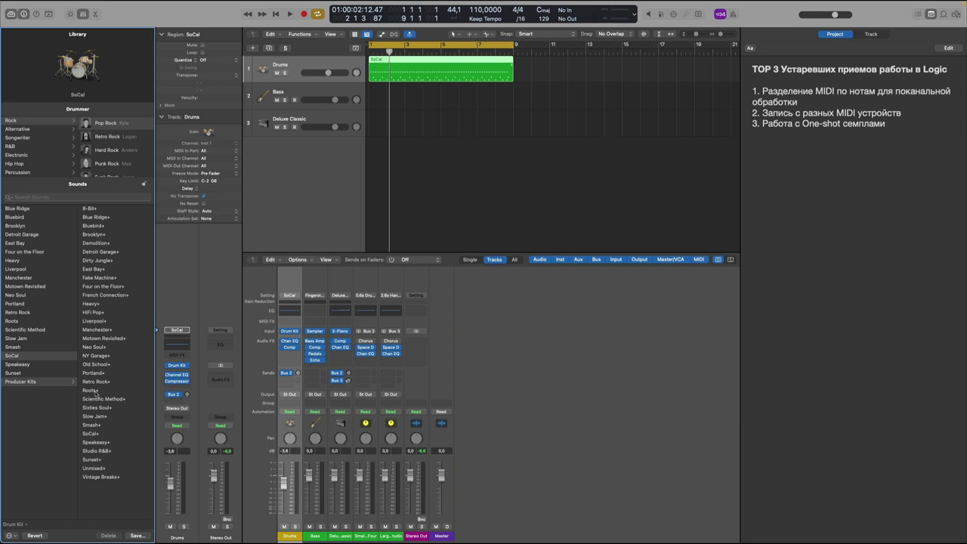
pyautogui.click(89, 433)
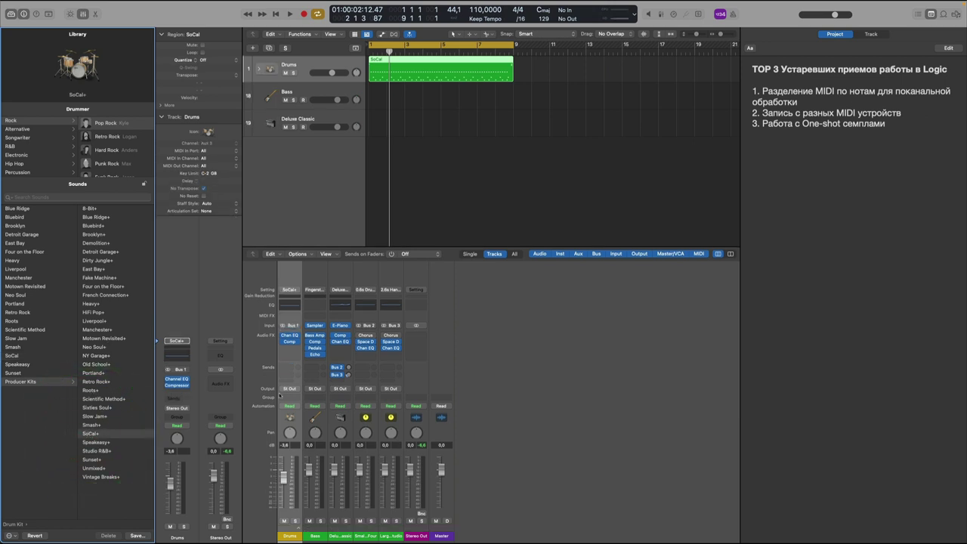
# - Expand the Drums track stack and look over its Overheads and Kick In channels and the rest of the mixer
pyautogui.click(258, 72)
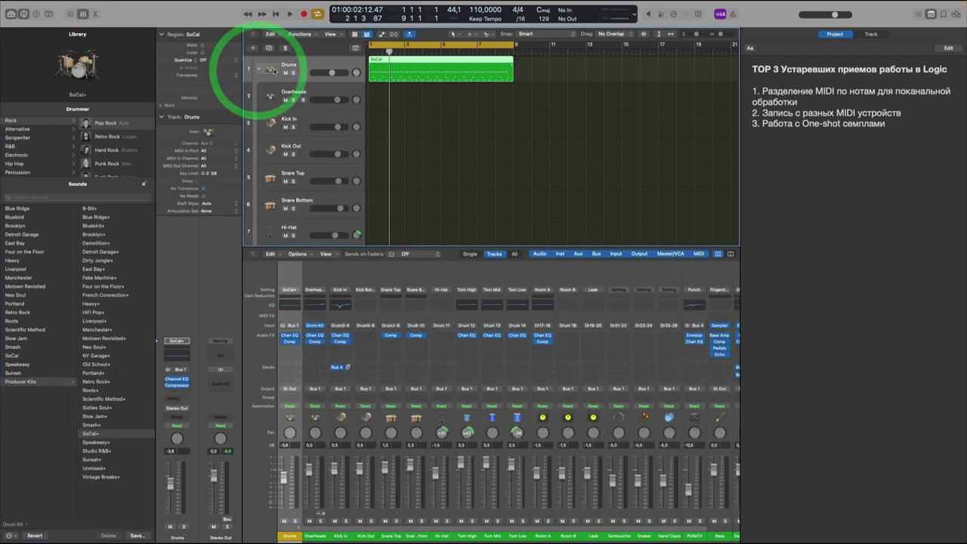
pyautogui.click(315, 67)
pyautogui.click(281, 87)
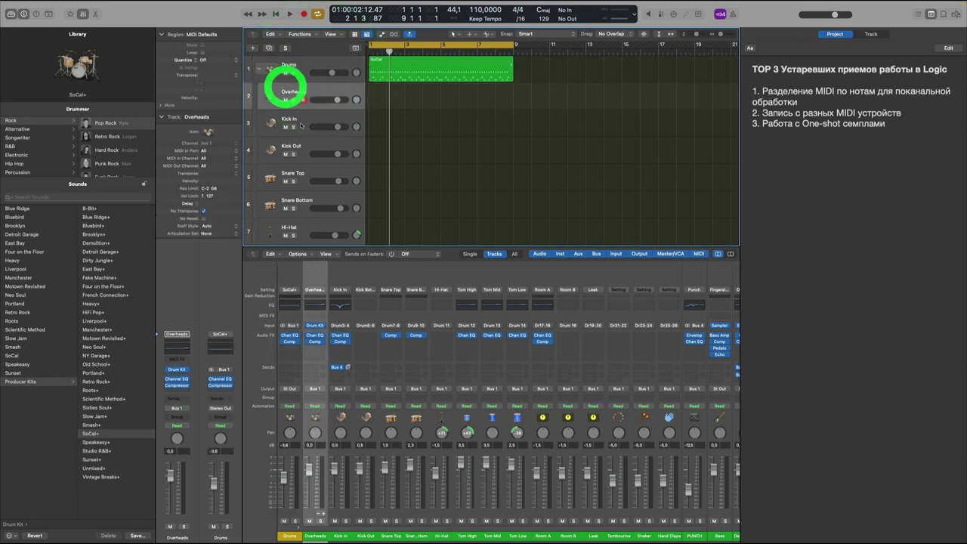
pyautogui.click(299, 119)
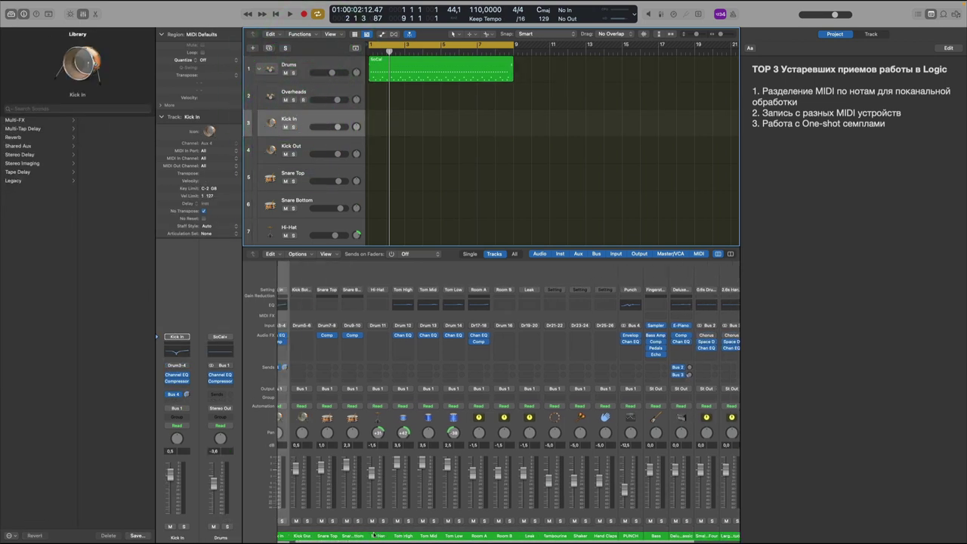
# - Lower Kick In to about -0.3 dB, Kick Out to -5.1 dB, Snare Top to 0.4 dB and Snare Bottom to -8.0 dB
pyautogui.moveTo(359, 469); pyautogui.dragTo(410, 484)
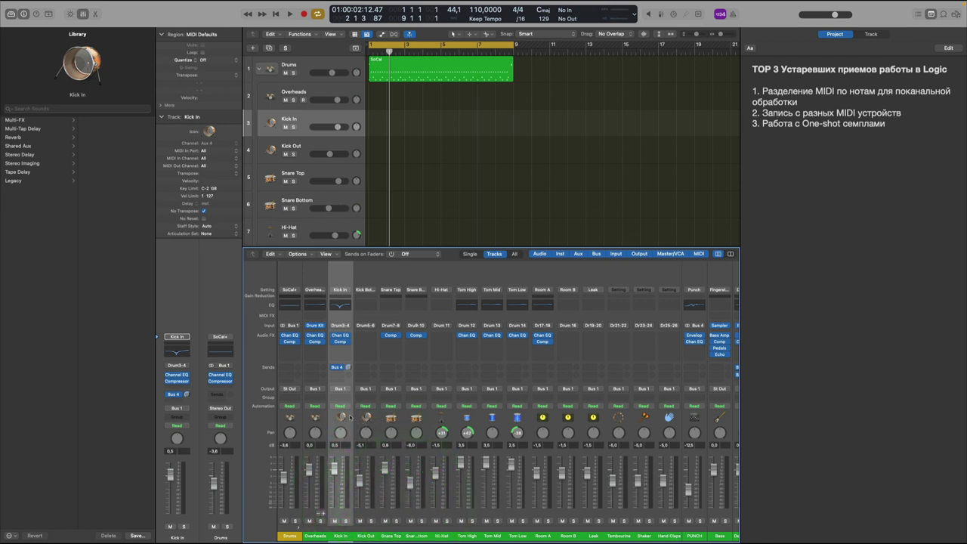
pyautogui.moveTo(337, 469); pyautogui.dragTo(337, 471)
pyautogui.click(406, 535)
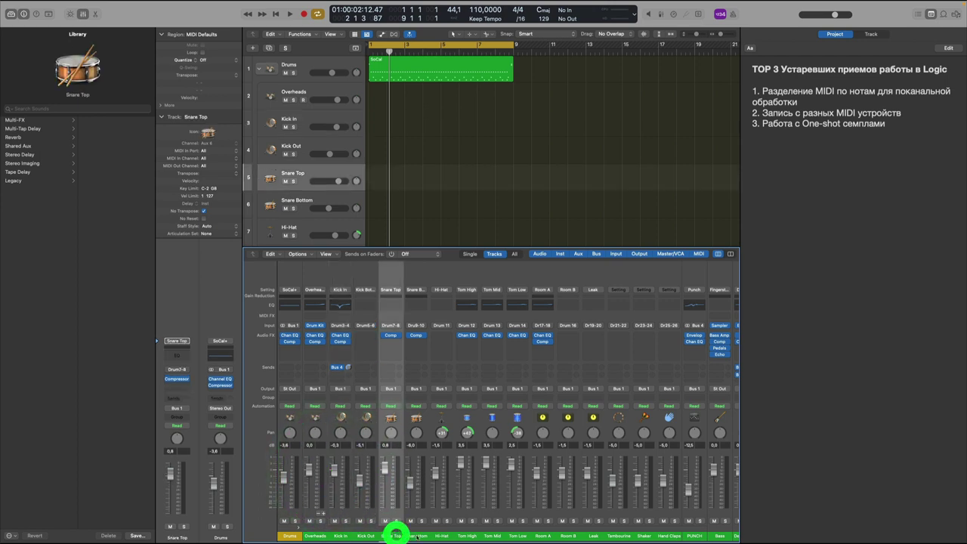
pyautogui.click(383, 471)
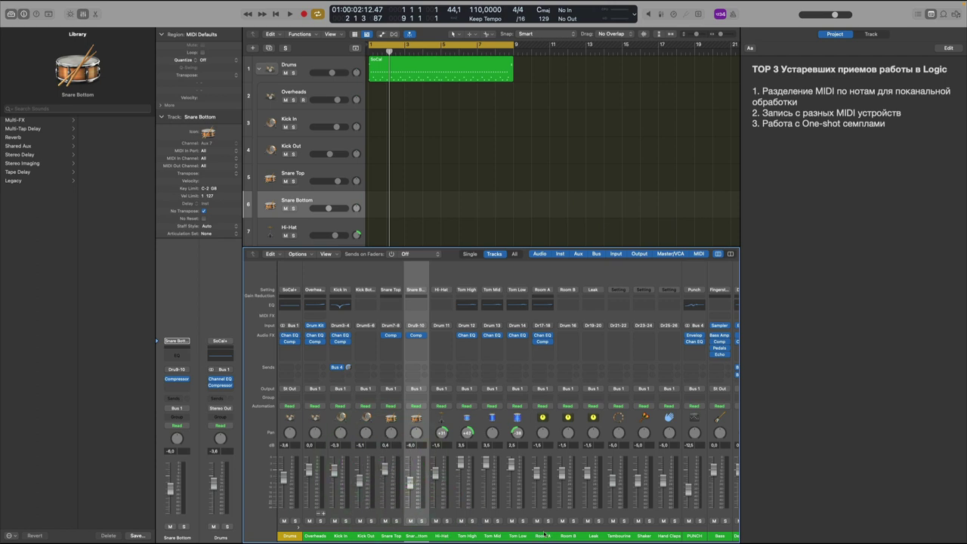
# - Lower Room A to about -4.4 dB, Leak to -6.0, Tambourine to -6.6, Shaker to -6.2 and Hand Claps to -8.4 dB
pyautogui.moveTo(536, 471); pyautogui.dragTo(665, 491)
pyautogui.click(594, 535)
pyautogui.click(618, 535)
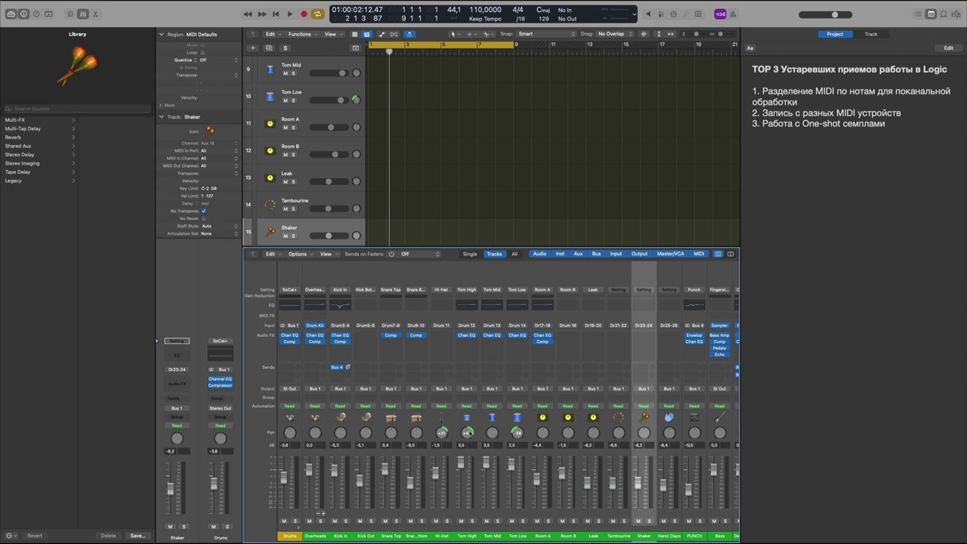
# - Hide the mixer and play the drums while soloing Kick In, Kick Out, Snare Top and Hi-Hat one after another
pyautogui.click(82, 14)
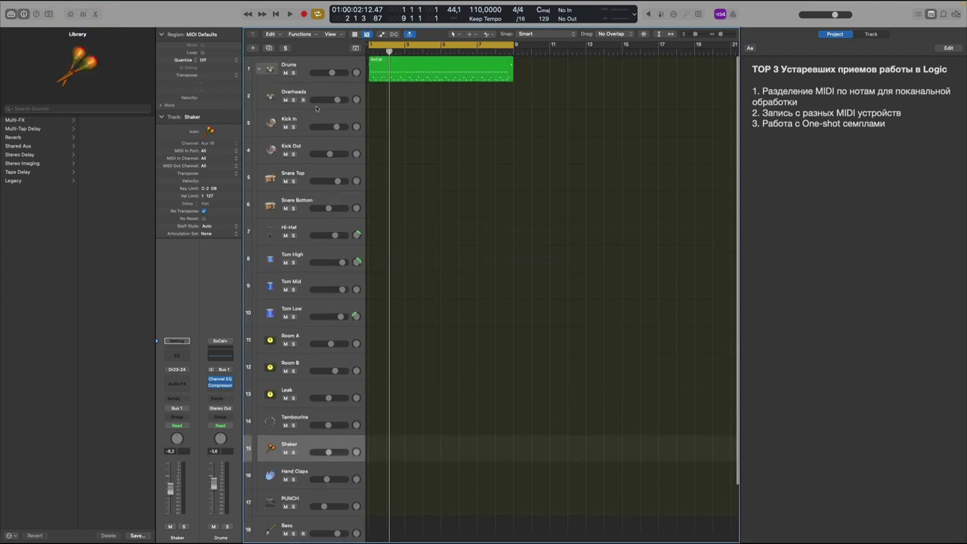
pyautogui.click(419, 70)
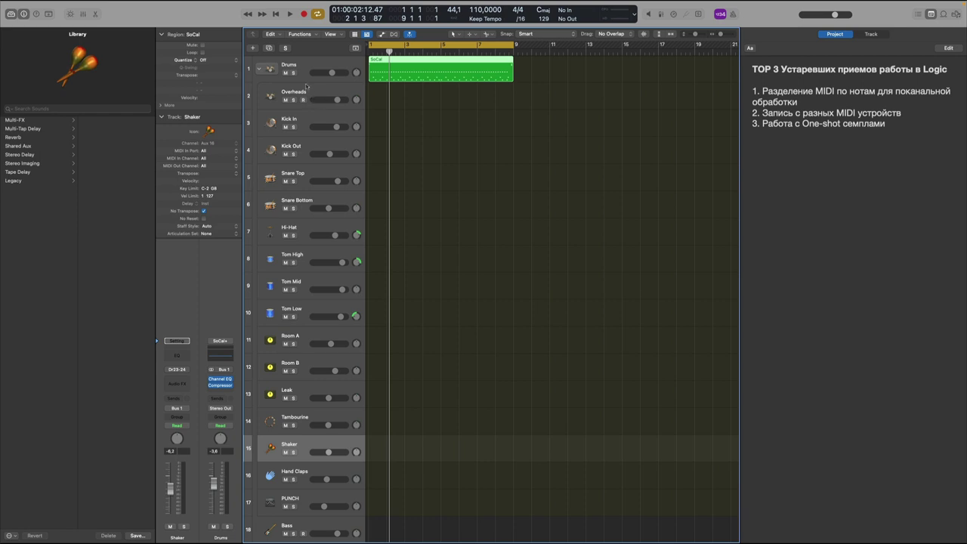
pyautogui.press('space')
pyautogui.moveTo(294, 126); pyautogui.dragTo(294, 153)
pyautogui.click(293, 181)
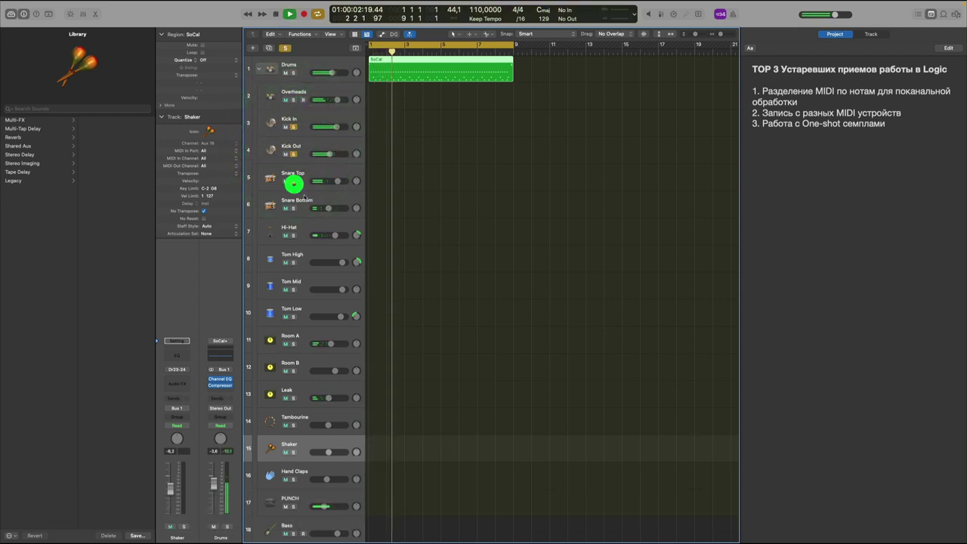
pyautogui.click(293, 235)
pyautogui.press('space')
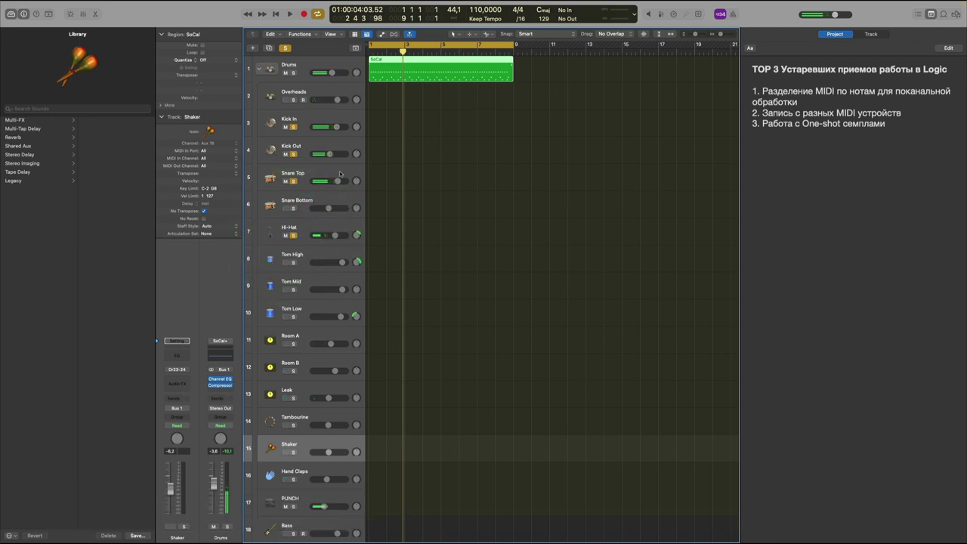
# - Lower the Hi-Hat track to about -2.0 dB and fold the Drums track stack
pyautogui.click(301, 228)
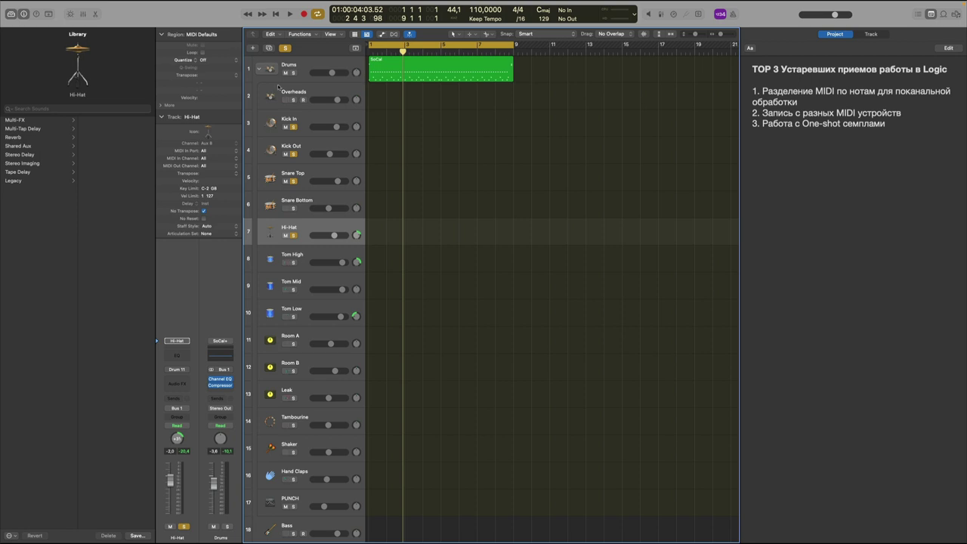
pyautogui.click(258, 68)
pyautogui.click(263, 67)
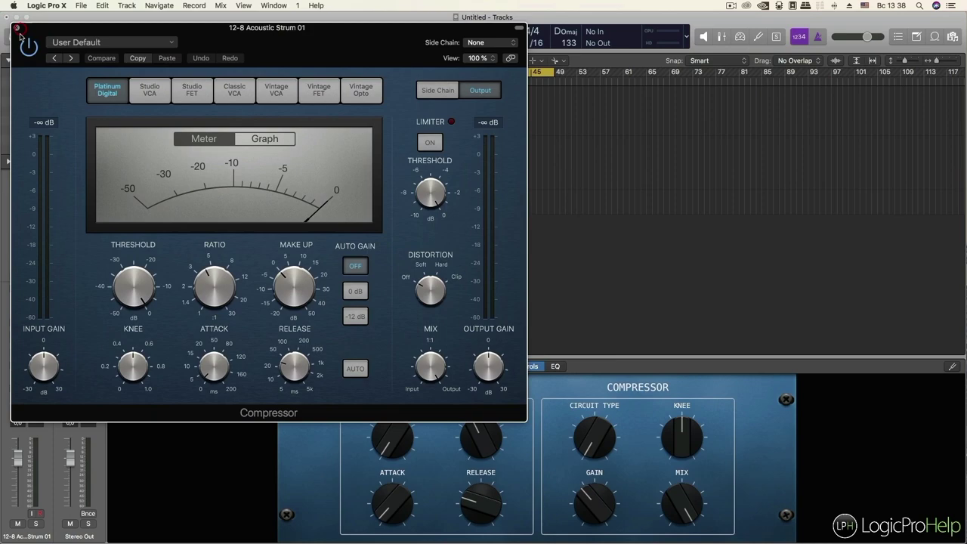
pyautogui.click(17, 31)
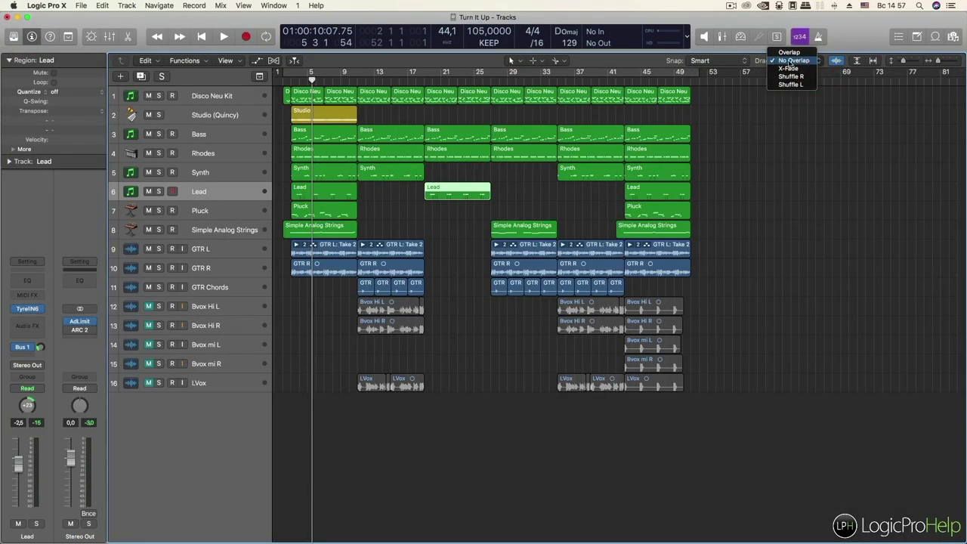
pyautogui.click(801, 72)
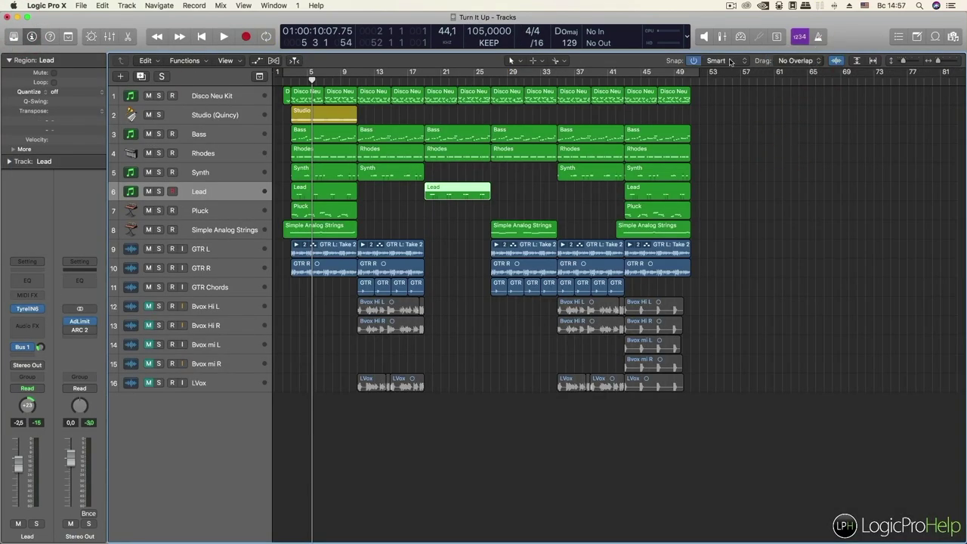
pyautogui.moveTo(938, 61); pyautogui.dragTo(914, 64)
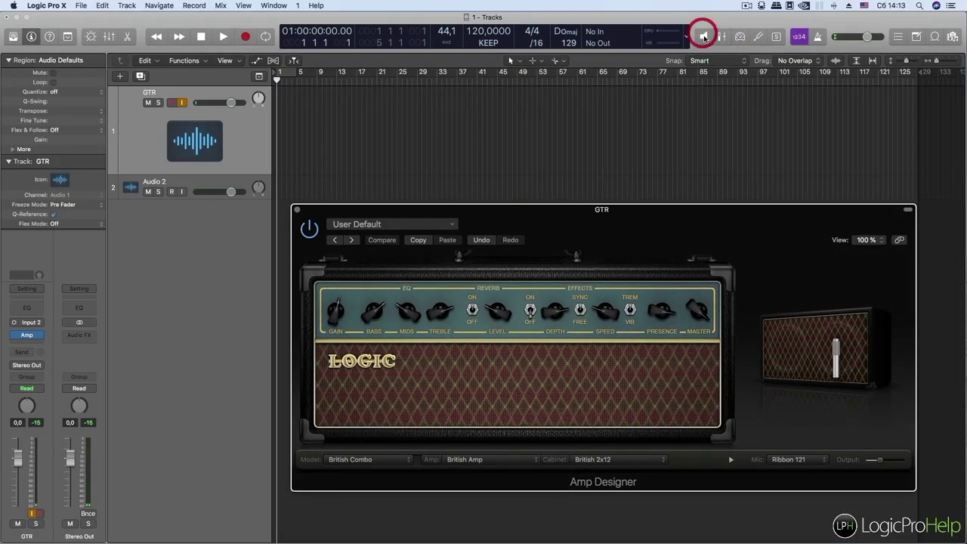
pyautogui.click(46, 6)
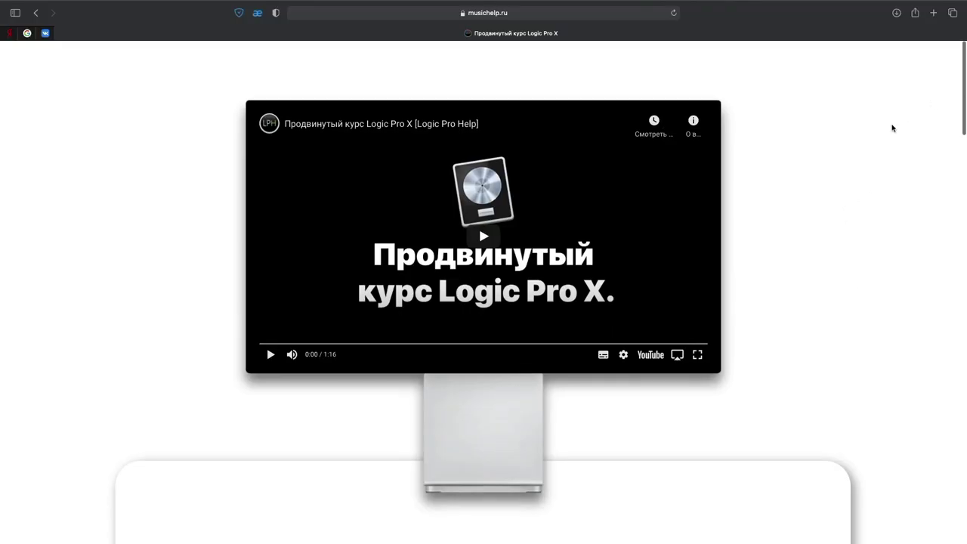
# - In Safari, read through the advanced Logic Pro X course page on musichelp.ru and its list of parts
pyautogui.scroll(-5, 882, 143)
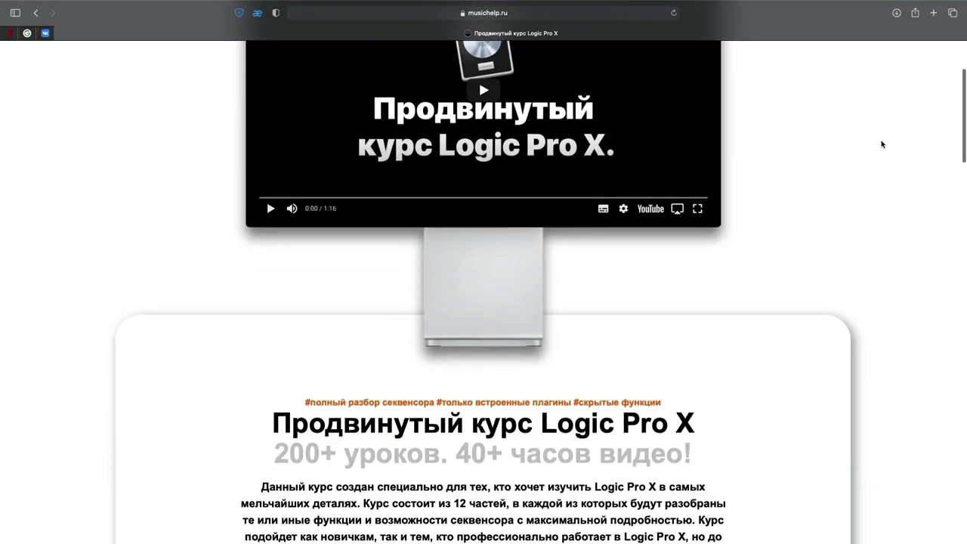
pyautogui.scroll(-5, 882, 144)
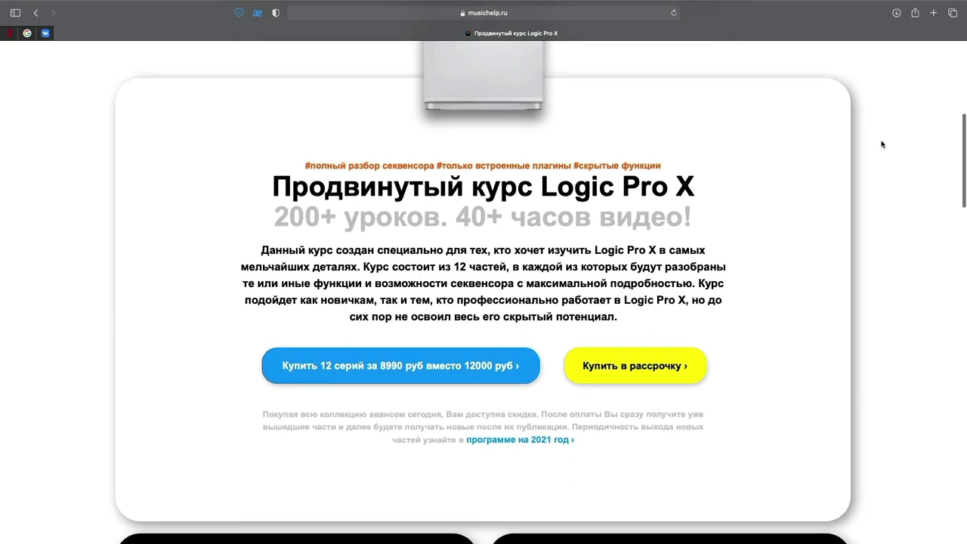
pyautogui.scroll(-8, 882, 143)
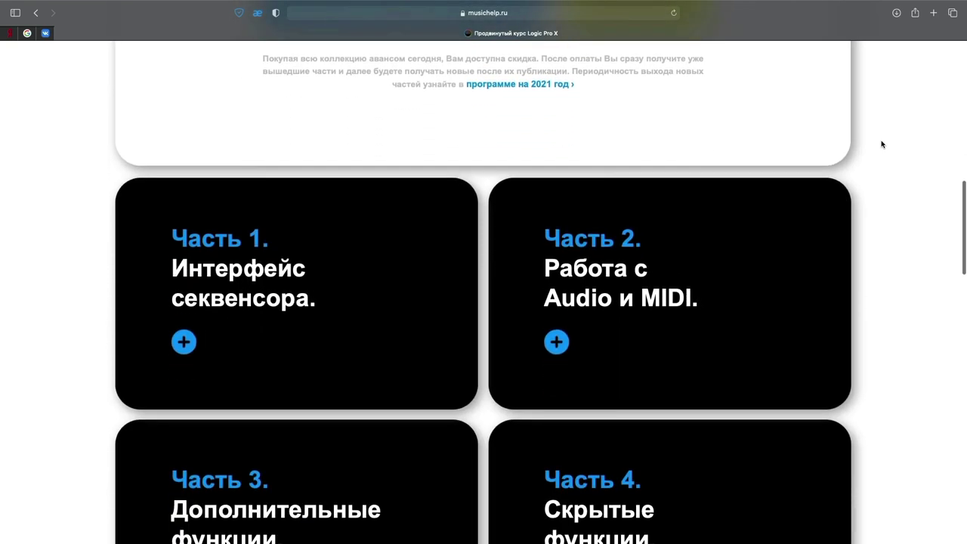
pyautogui.scroll(-6, 881, 144)
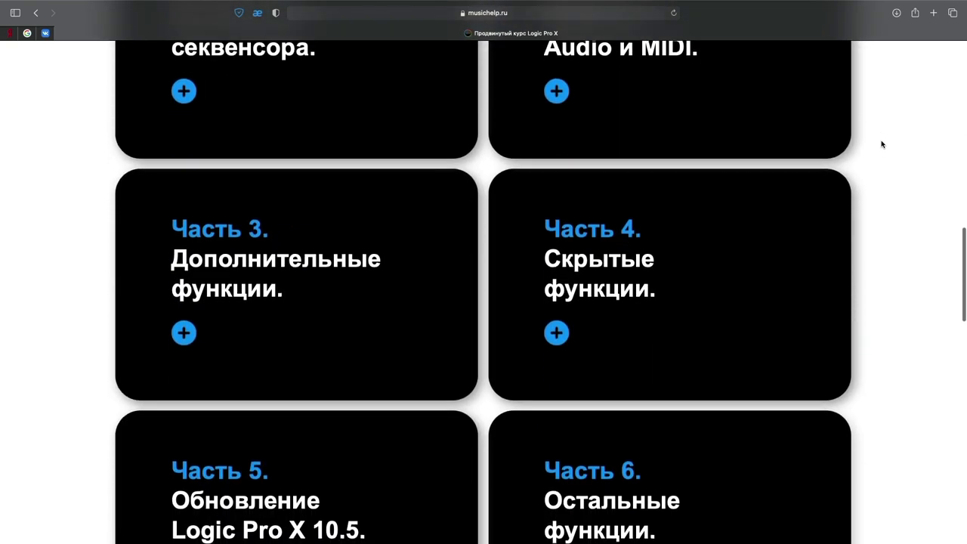
pyautogui.scroll(-2, 881, 143)
# - Open the course's Part 6 page about the remaining interface functions and read its description
pyautogui.click(556, 518)
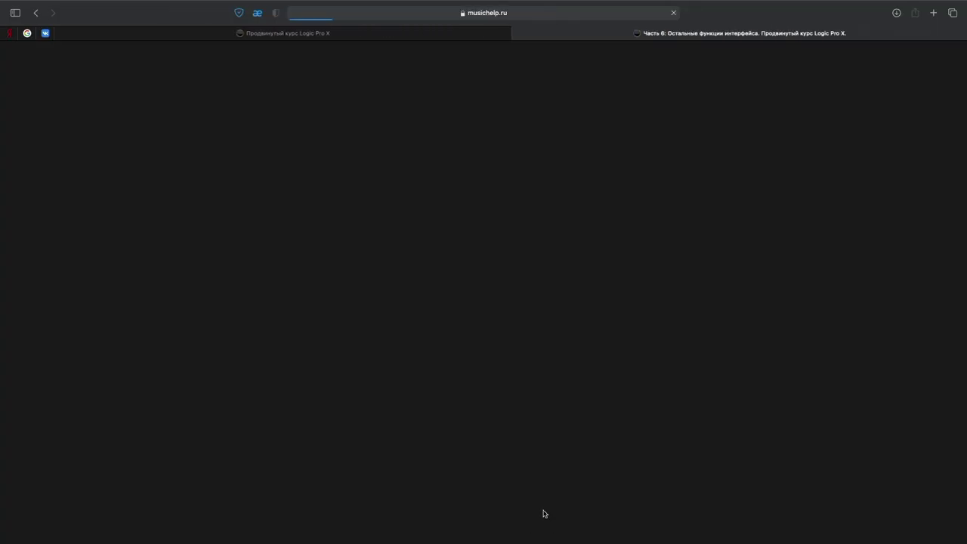
pyautogui.scroll(-10, 490, 414)
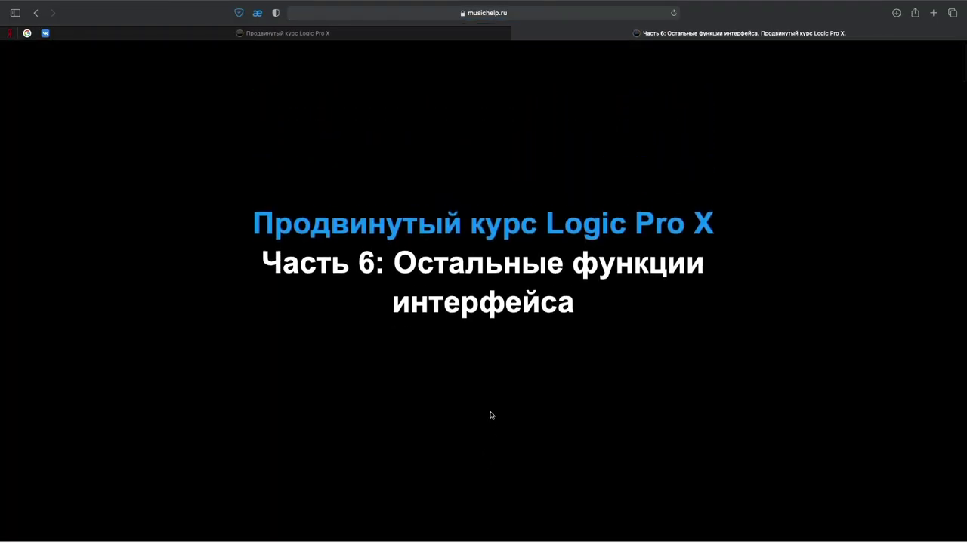
pyautogui.scroll(-10, 490, 415)
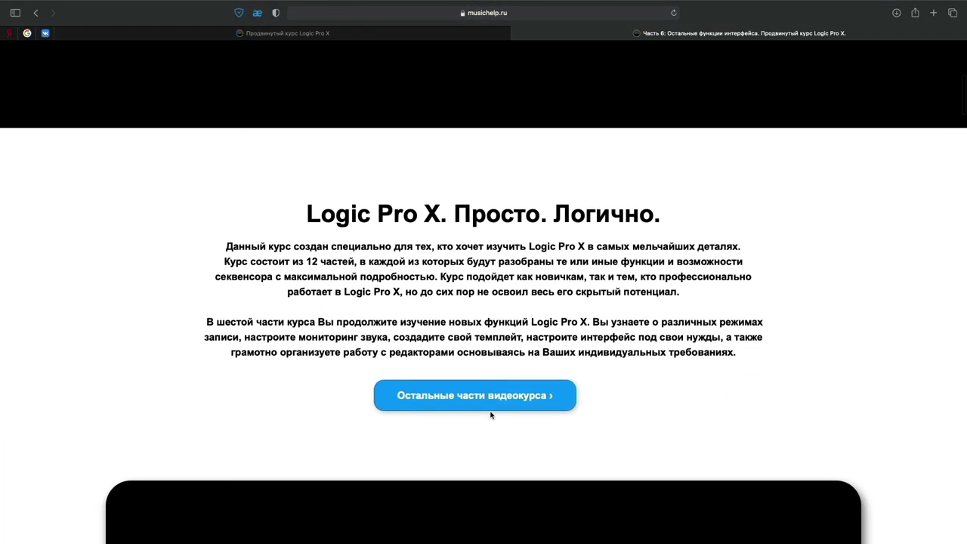
# - Read through the Part 6 course page from its overview and lessons 1 to 16 down to the purchase offer, and close it
pyautogui.scroll(-10, 490, 415)
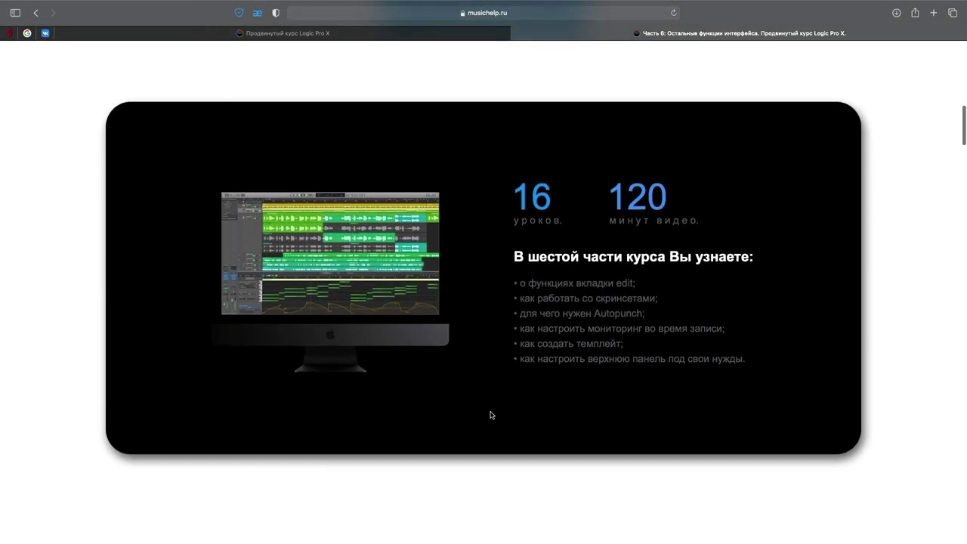
pyautogui.scroll(-12, 490, 415)
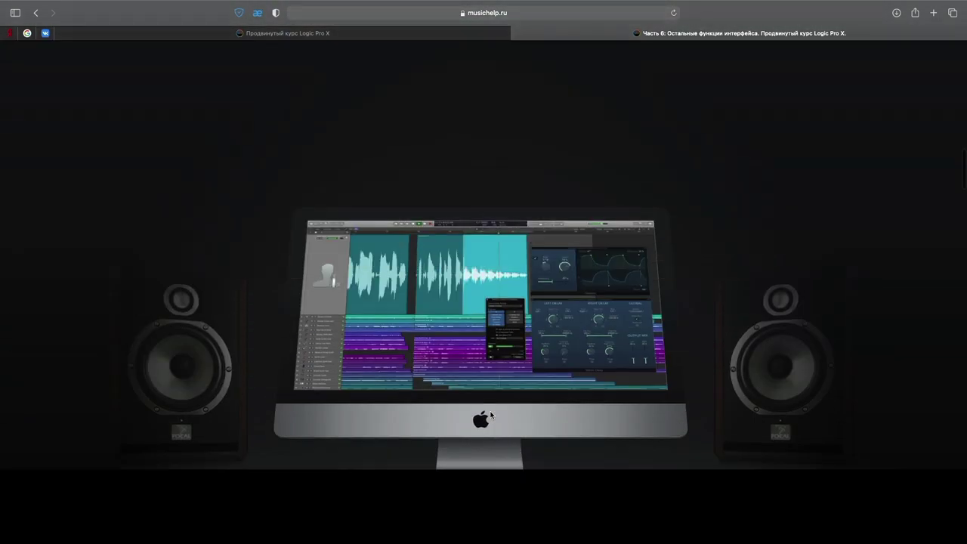
pyautogui.scroll(-10, 490, 414)
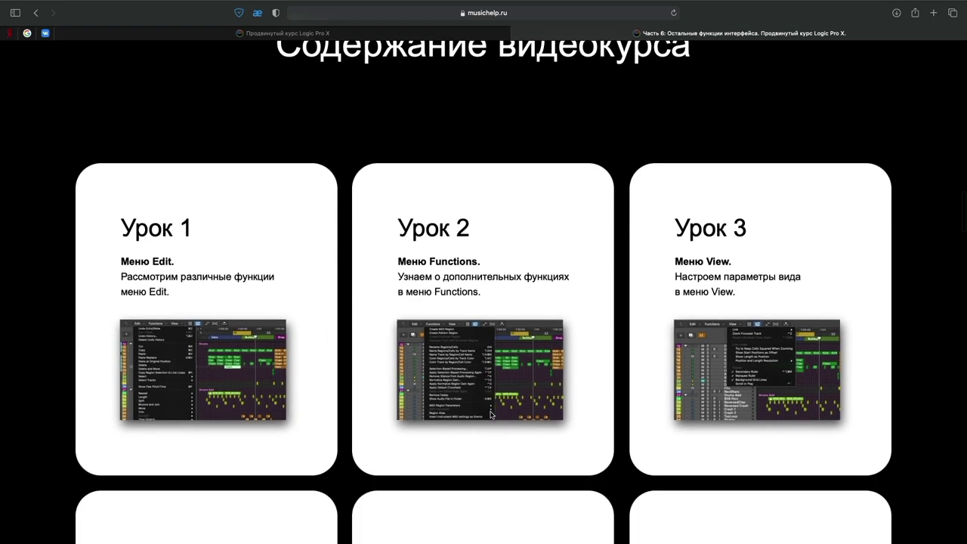
pyautogui.scroll(-8, 490, 415)
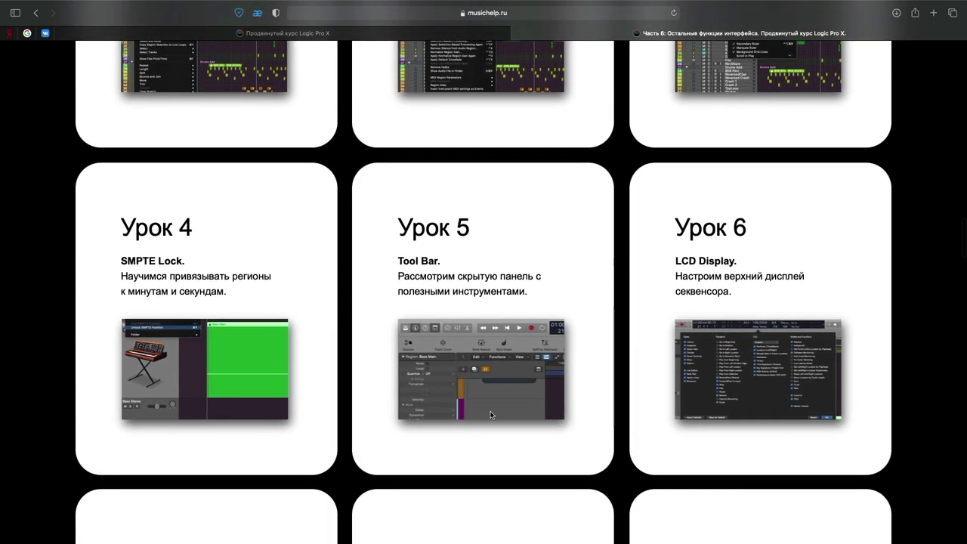
pyautogui.scroll(-8, 491, 415)
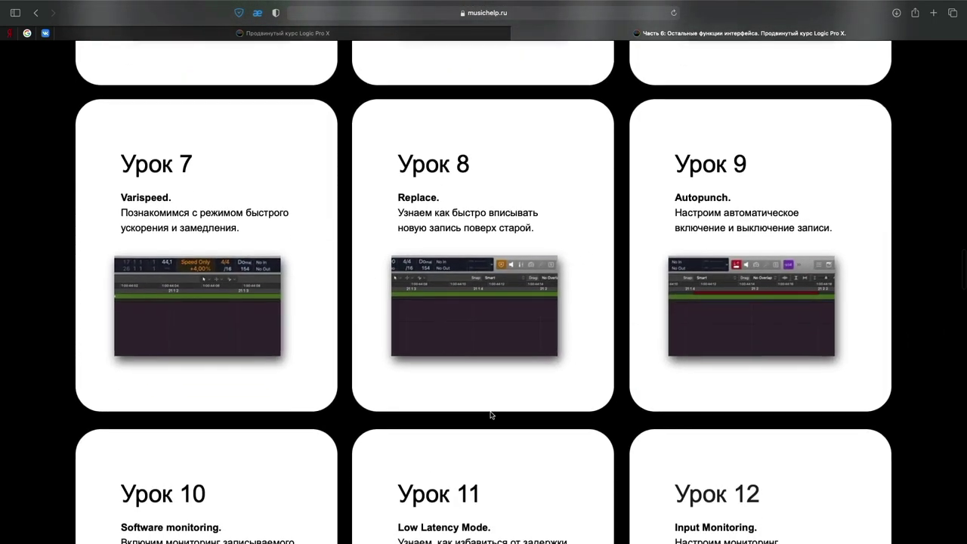
pyautogui.scroll(-8, 490, 414)
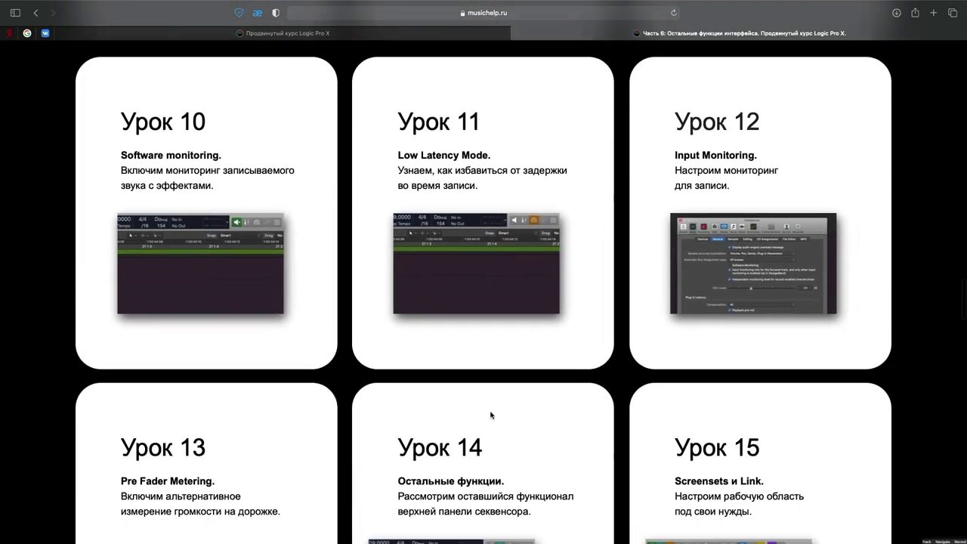
pyautogui.scroll(-10, 490, 414)
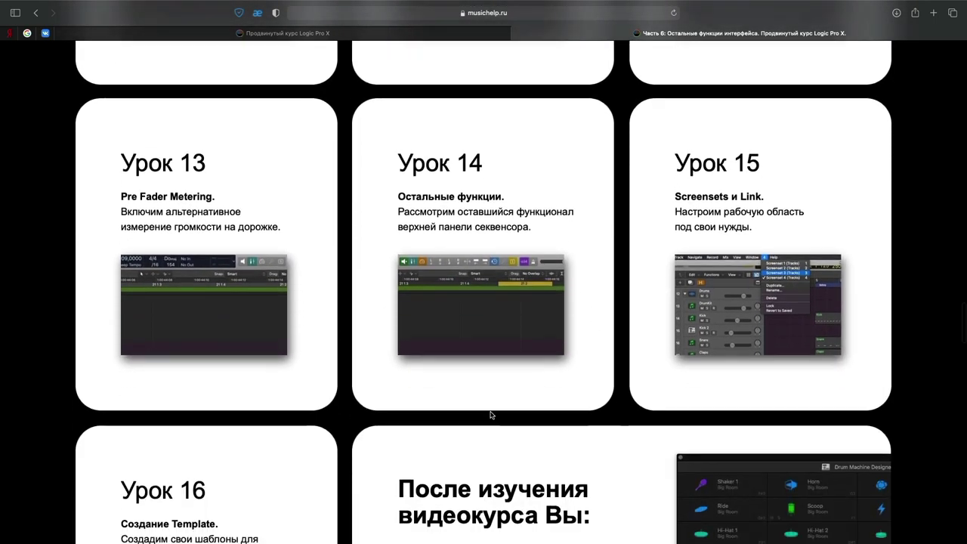
pyautogui.scroll(-10, 490, 415)
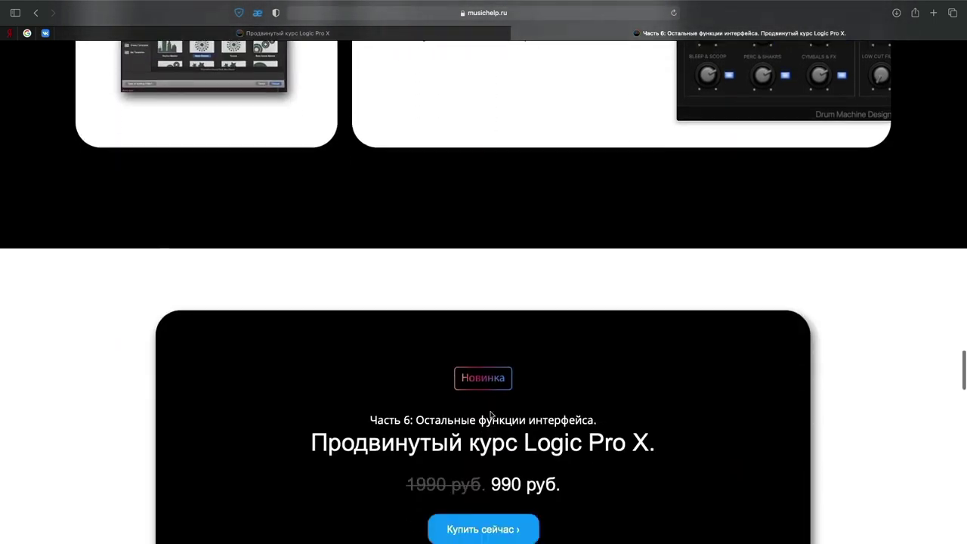
pyautogui.press('super+w')
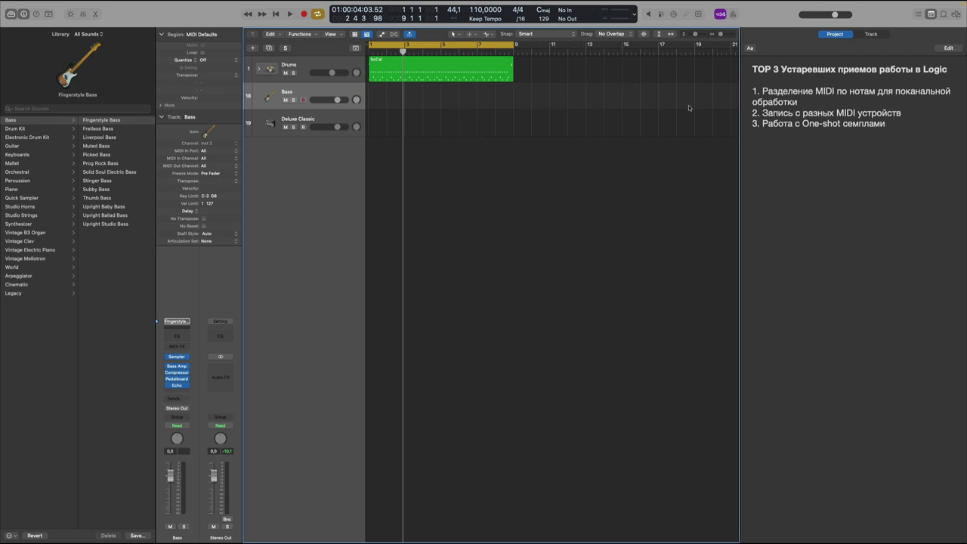
# - Back in Logic Pro, switch between the Bass and Deluxe Classic tracks, hide the Library and keep Bass selected
pyautogui.click(303, 89)
pyautogui.click(303, 116)
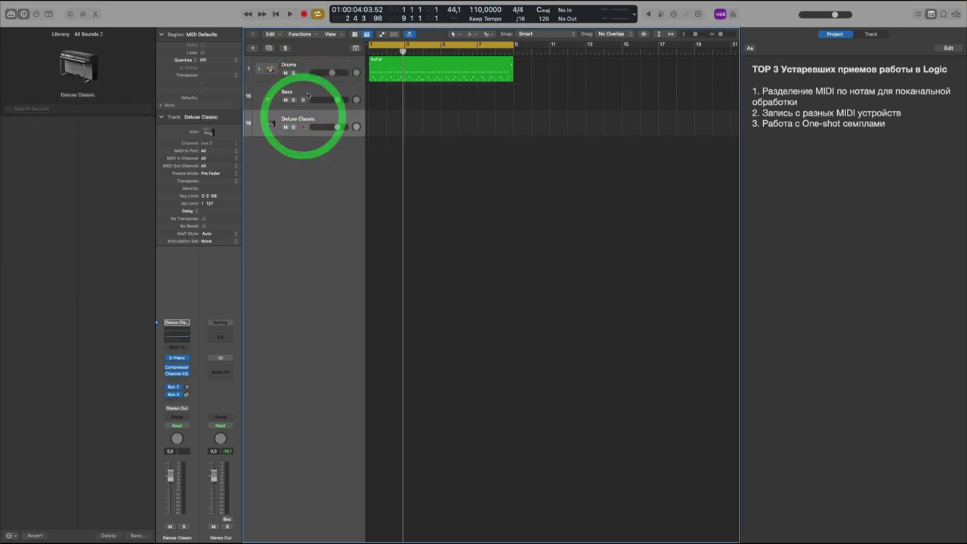
pyautogui.click(307, 92)
pyautogui.click(11, 13)
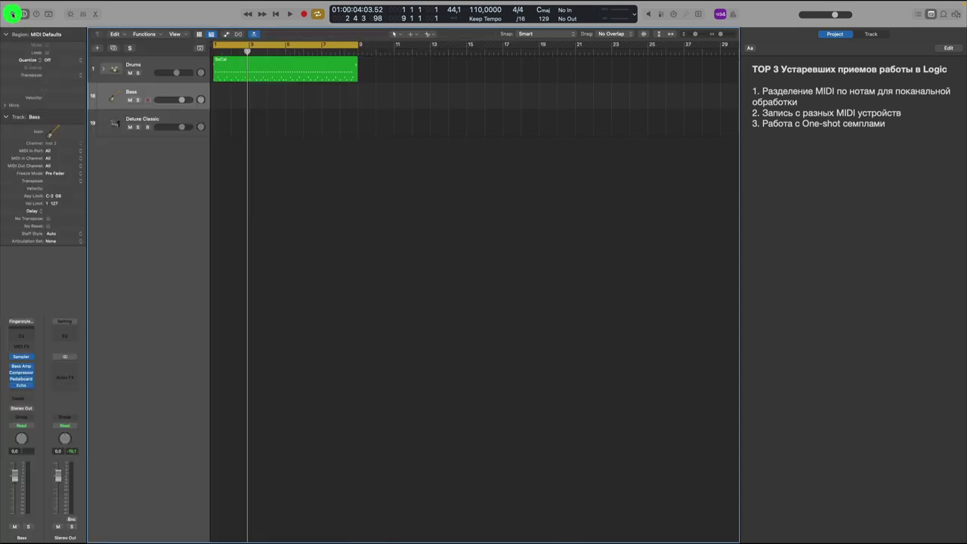
pyautogui.click(144, 86)
# - Open Logic's MIDI input settings to examine which hardware ports are enabled
pyautogui.click(30, 6)
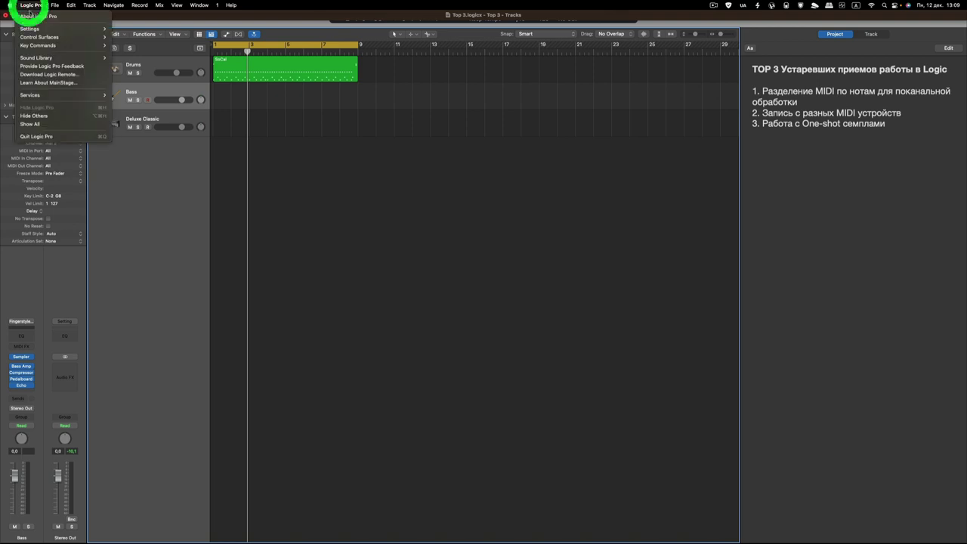
pyautogui.moveTo(34, 28)
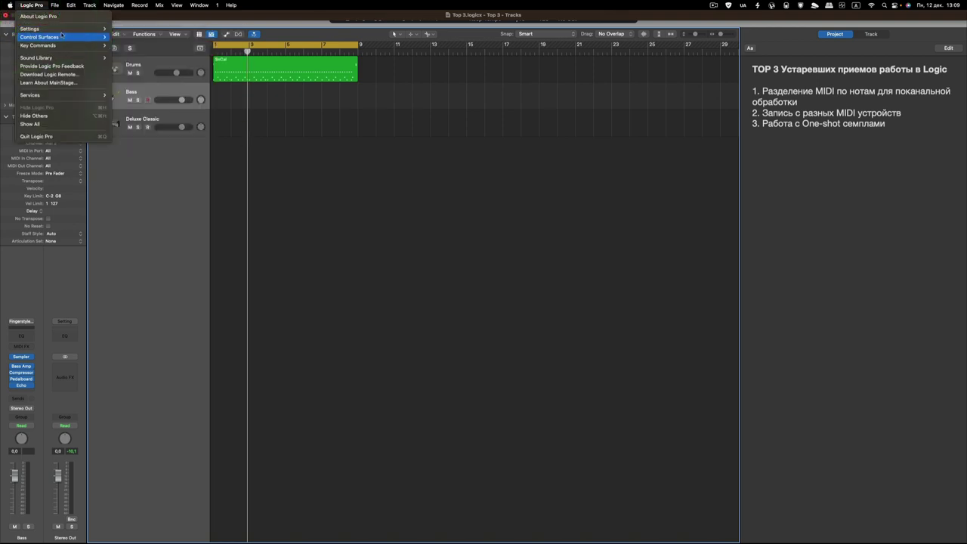
pyautogui.click(121, 53)
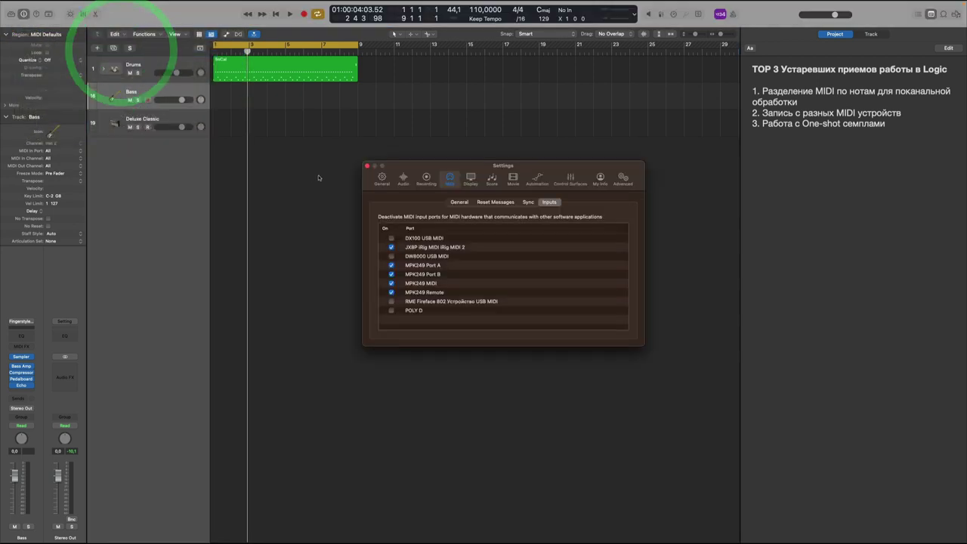
pyautogui.click(549, 201)
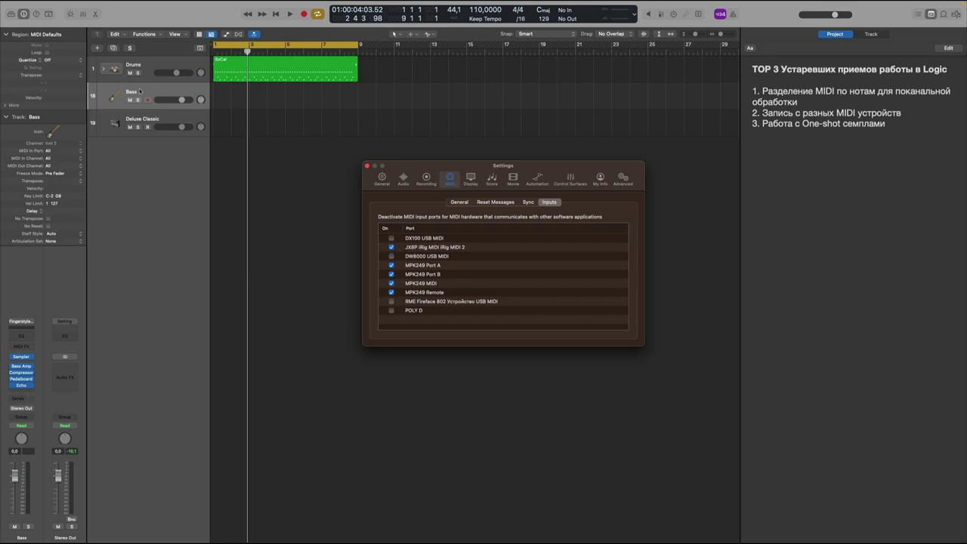
# - Try the Bass and Deluxe Classic tracks one at a time with incoming MIDI, selecting each in turn
pyautogui.click(139, 91)
pyautogui.click(147, 98)
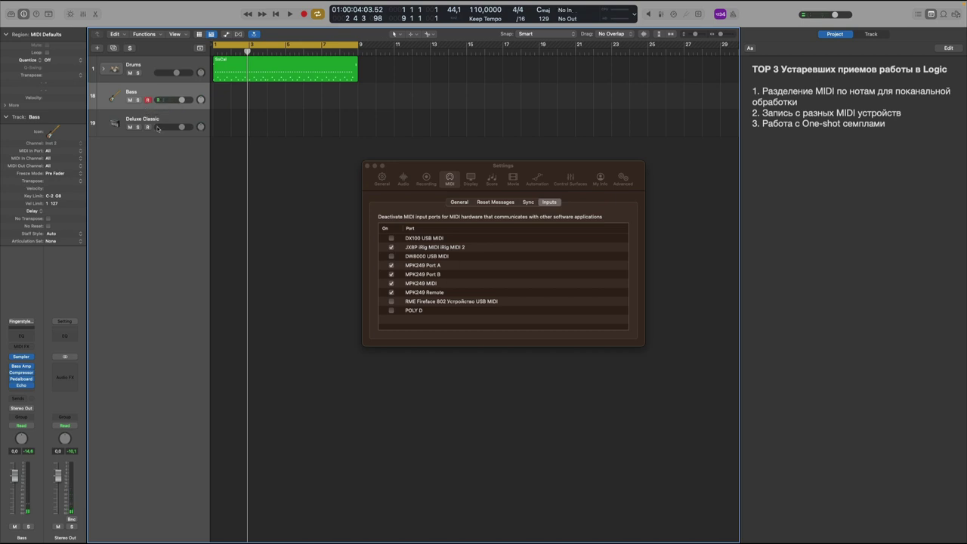
pyautogui.click(154, 119)
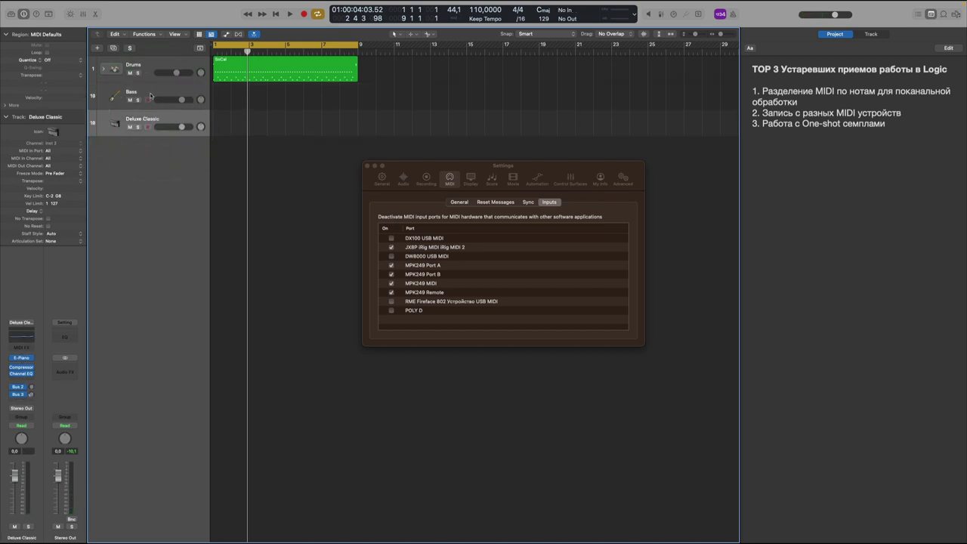
pyautogui.click(149, 92)
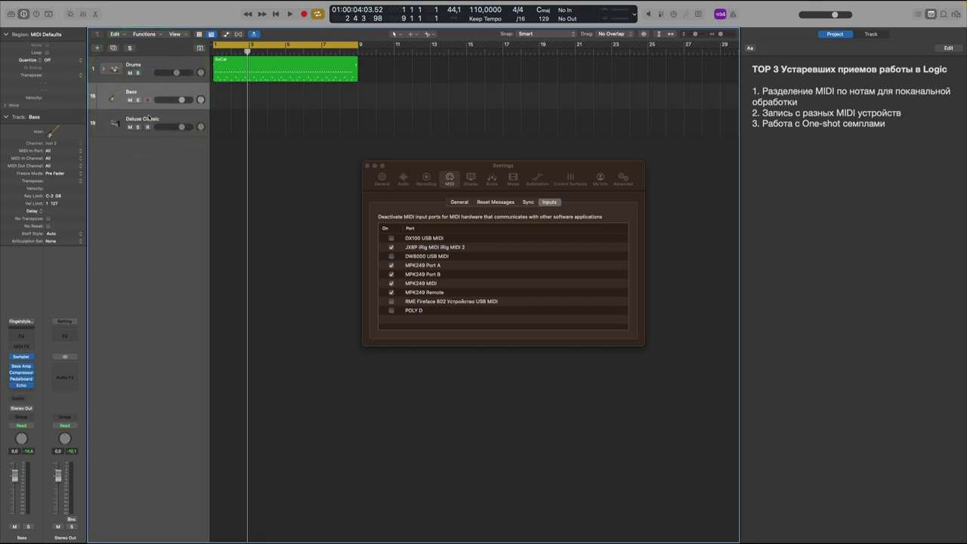
# - Record-enable the Bass and Deluxe Classic tracks together, test them with incoming MIDI, and close the Settings window
pyautogui.press('shift')
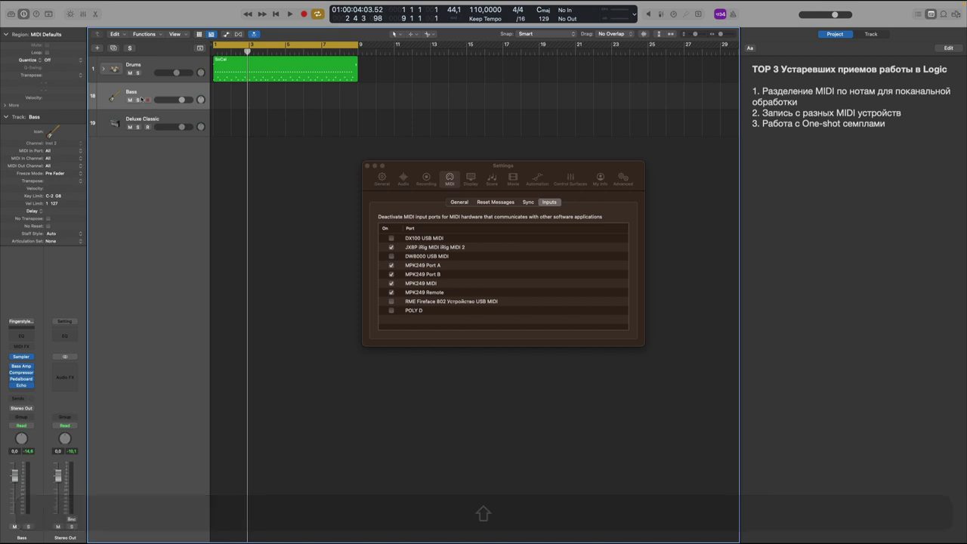
pyautogui.click(136, 92)
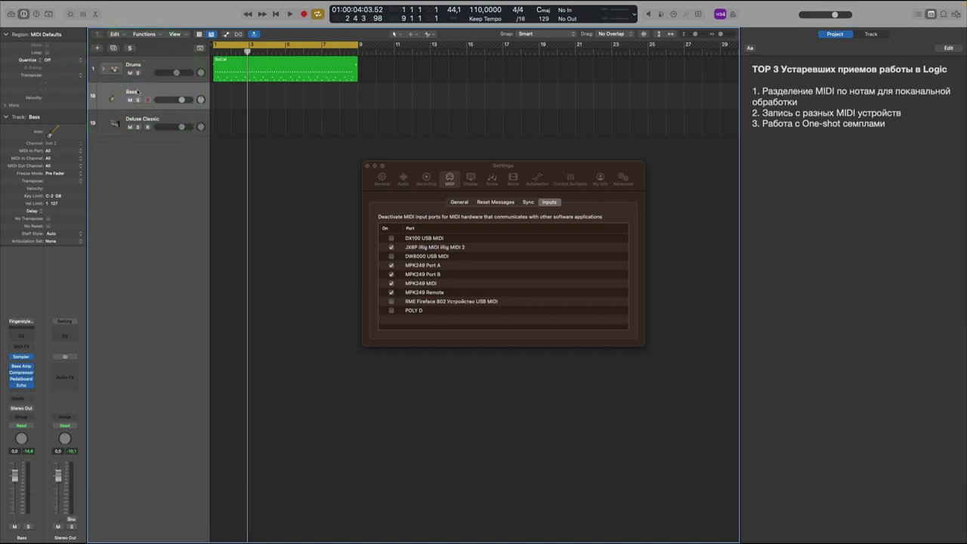
pyautogui.click(147, 115)
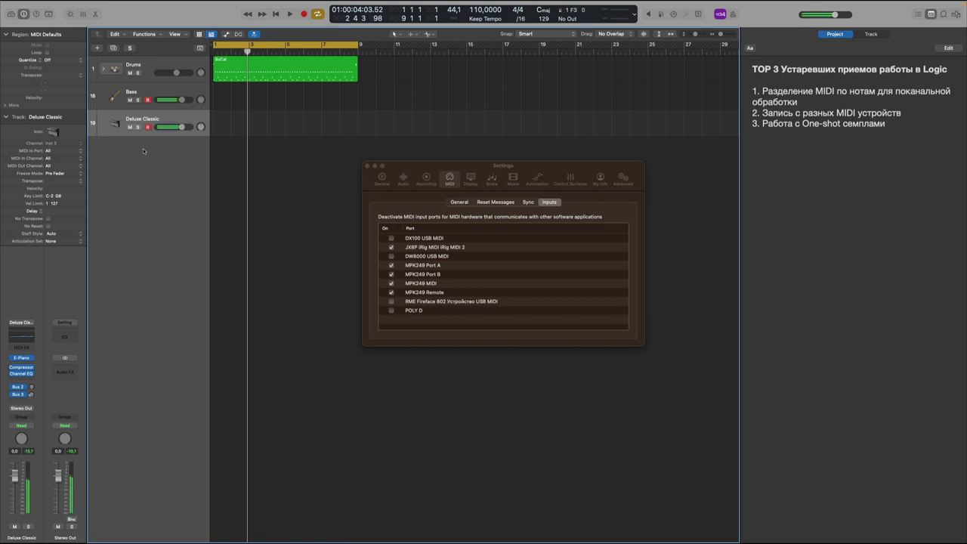
pyautogui.click(148, 99)
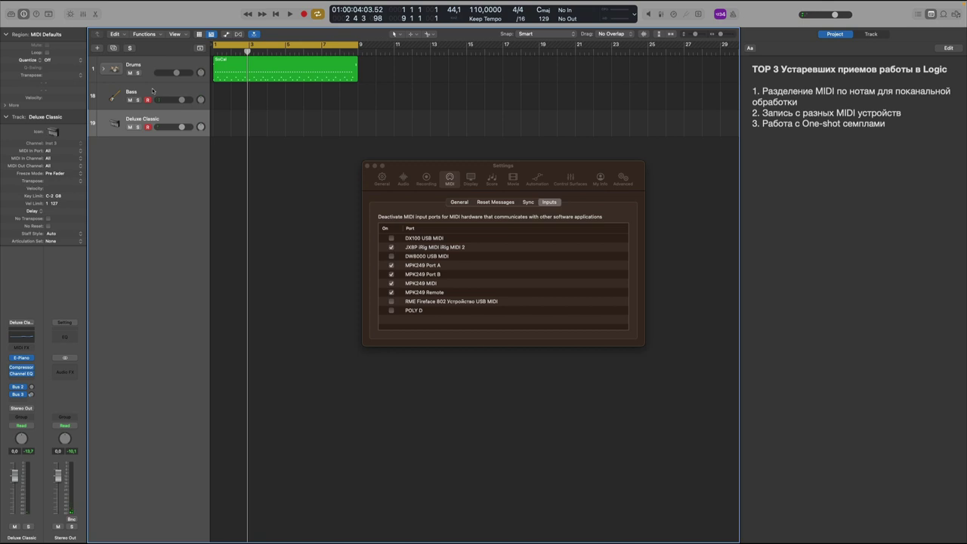
pyautogui.press('super+w')
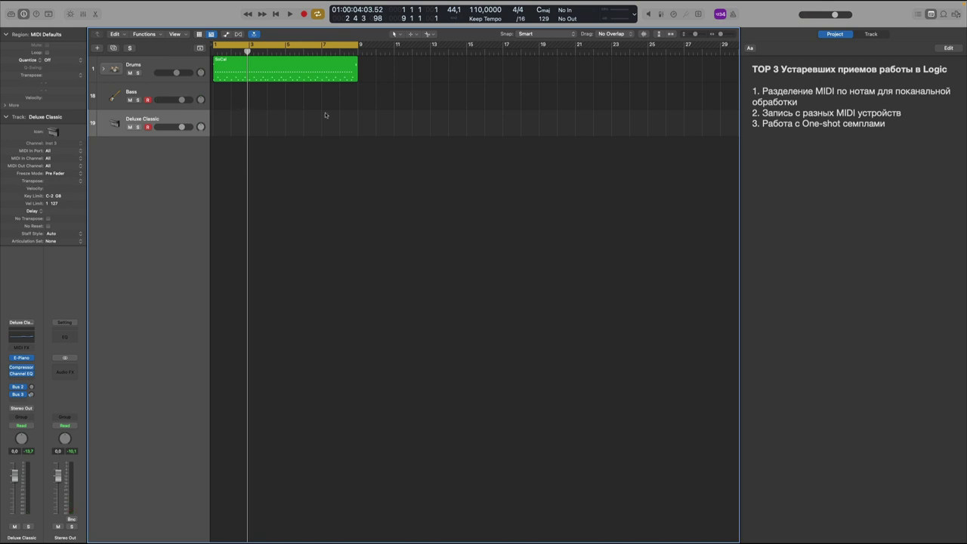
# - Open the MIDI Environment and move and enlarge its window so more mixer channels fit
pyautogui.press('super+0')
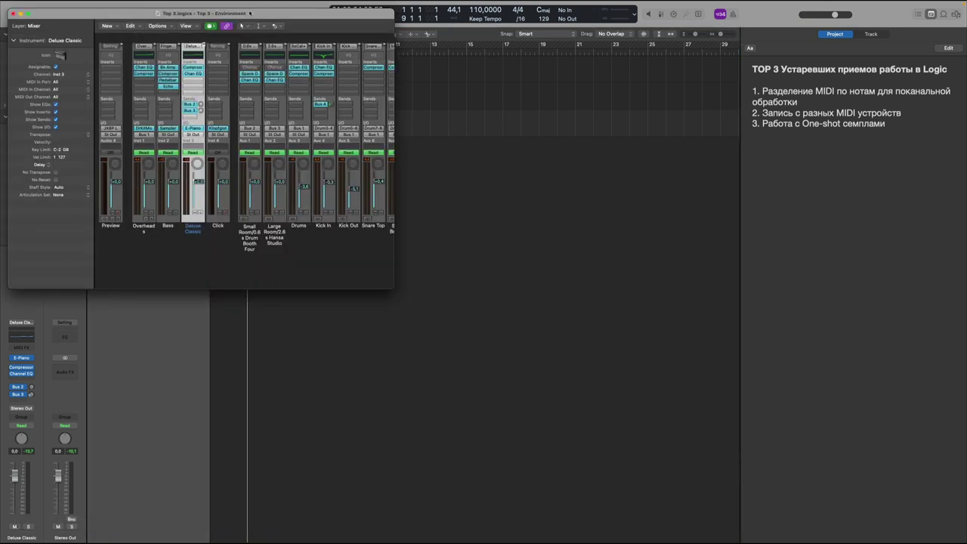
pyautogui.moveTo(250, 12); pyautogui.dragTo(308, 43)
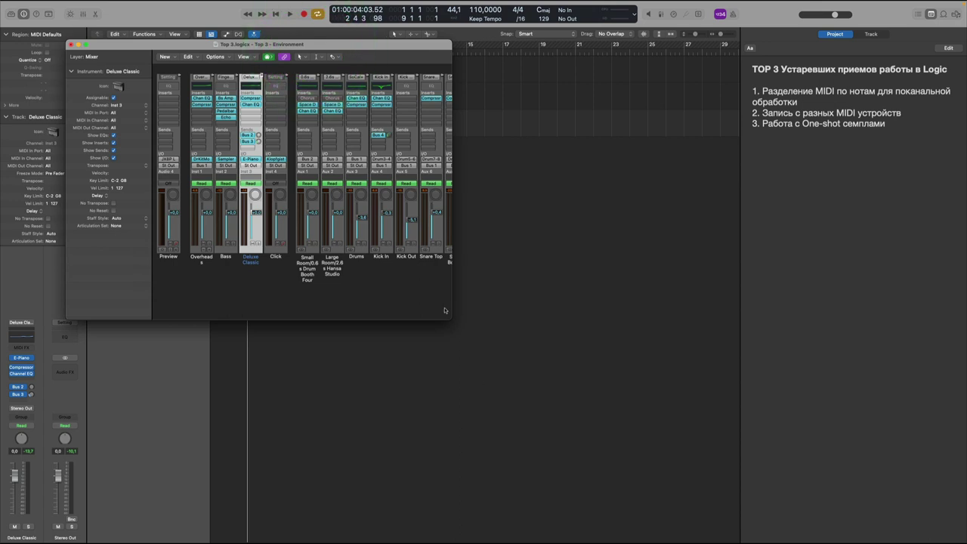
pyautogui.moveTo(448, 314); pyautogui.dragTo(626, 384)
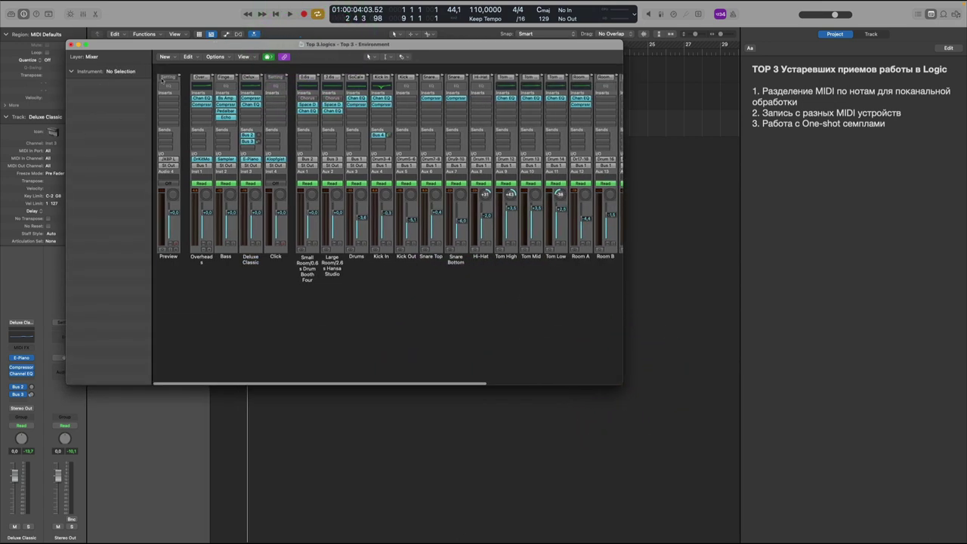
# - Look through the Environment's MIDI Instr., All Objects and Global Objects layers
pyautogui.click(96, 59)
pyautogui.click(97, 45)
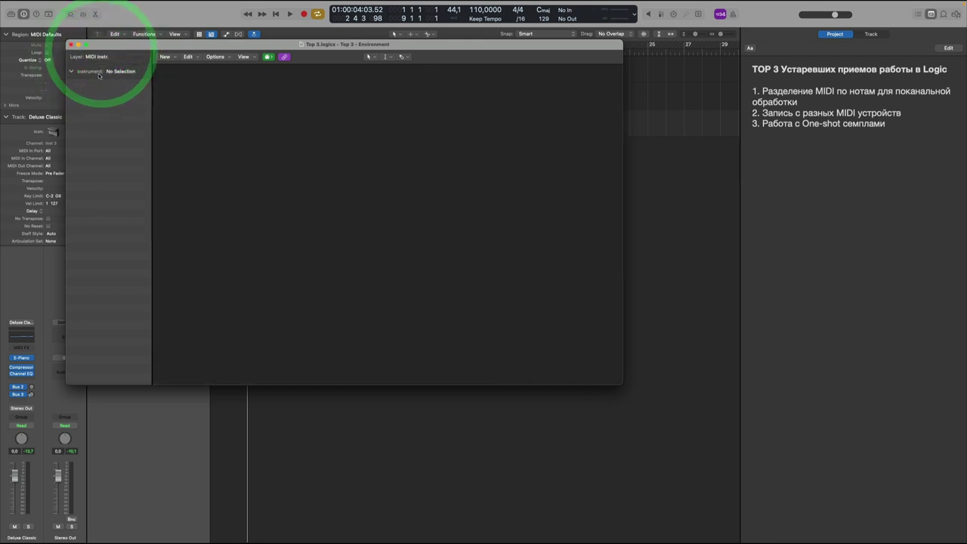
pyautogui.click(106, 58)
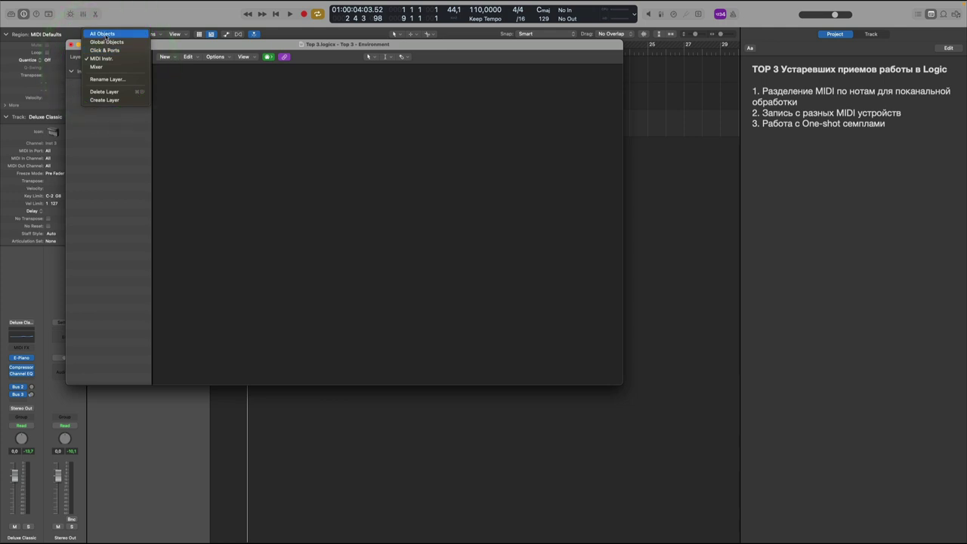
pyautogui.click(105, 34)
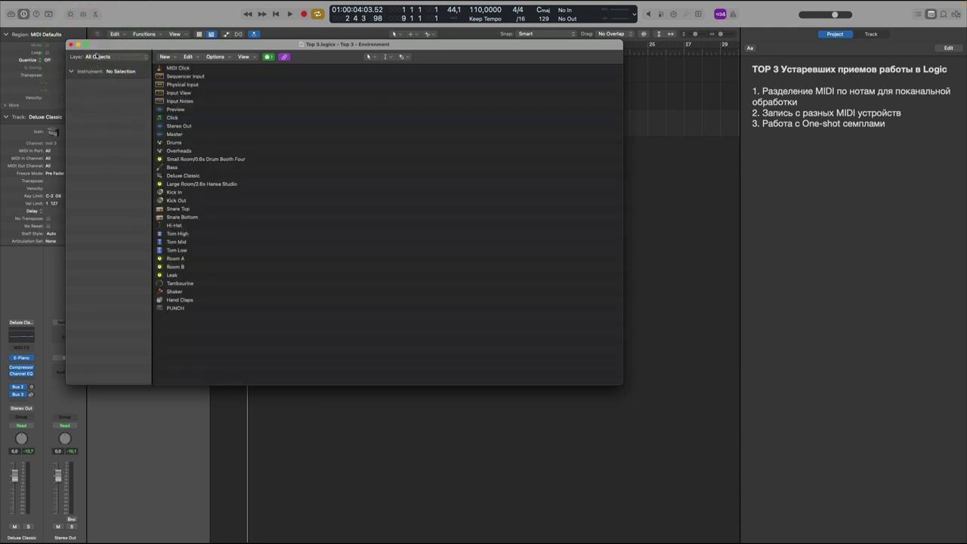
pyautogui.click(97, 57)
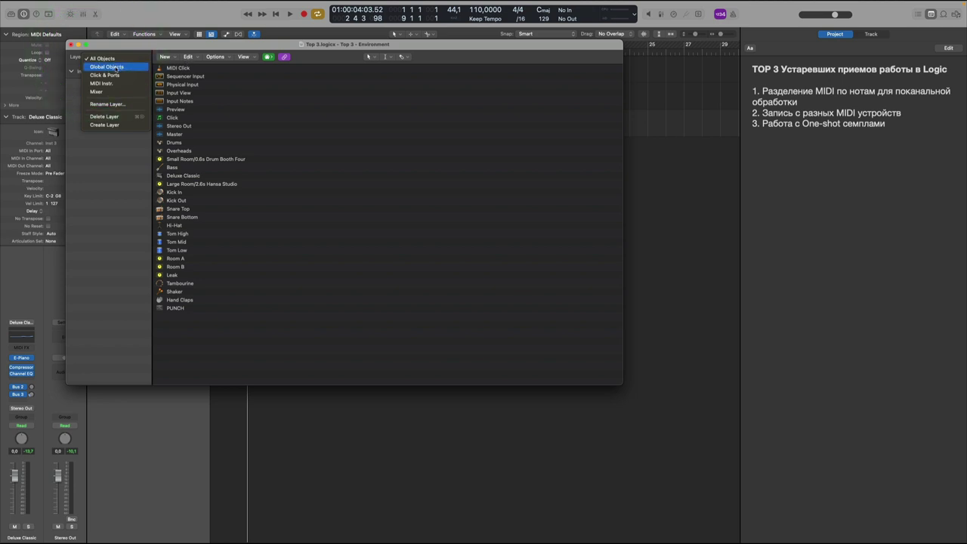
pyautogui.click(115, 67)
# - Show the Click & Ports layer to examine the cabling from Physical Input to Sequencer Input, and close the Environment
pyautogui.click(115, 61)
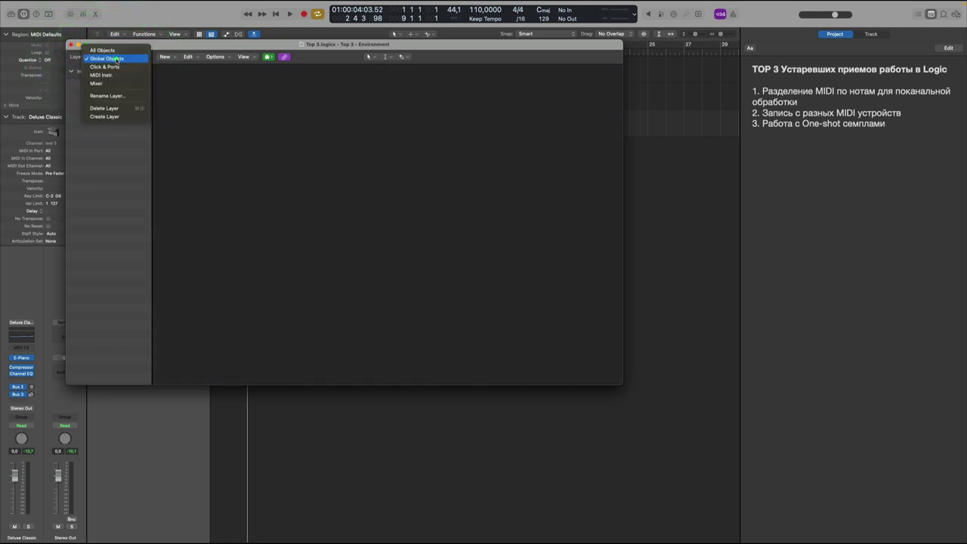
pyautogui.click(115, 67)
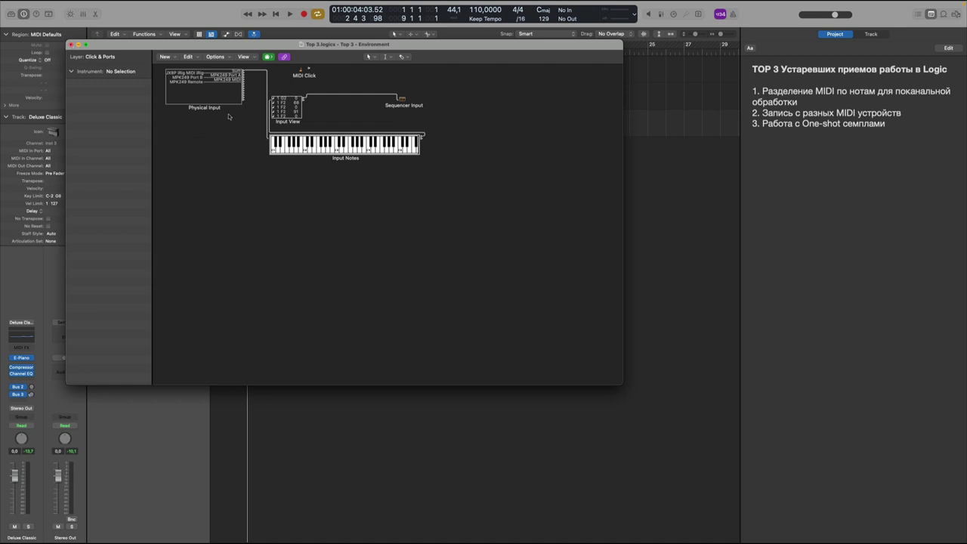
pyautogui.click(252, 228)
pyautogui.click(71, 45)
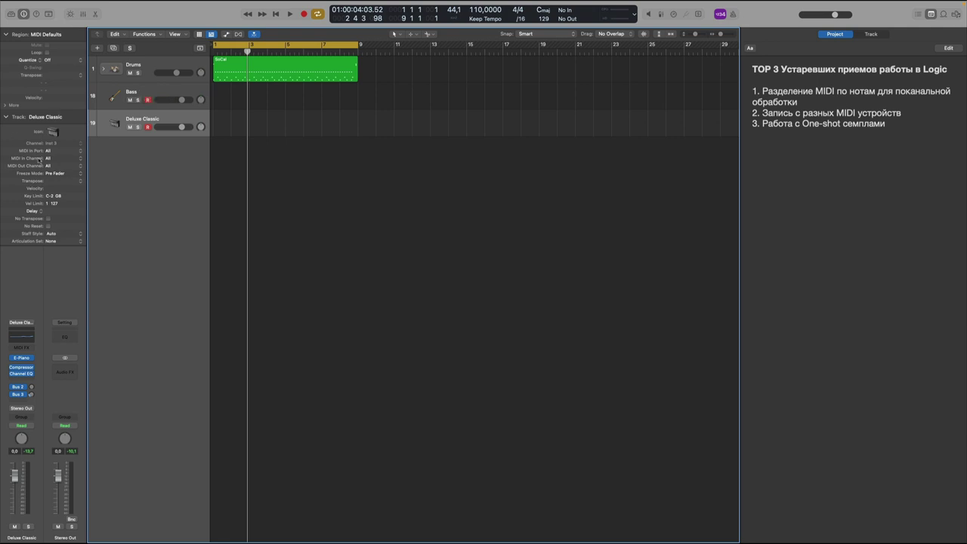
# - Examine the MIDI In Channel choices available for the Bass and Deluxe Classic tracks
pyautogui.click(137, 88)
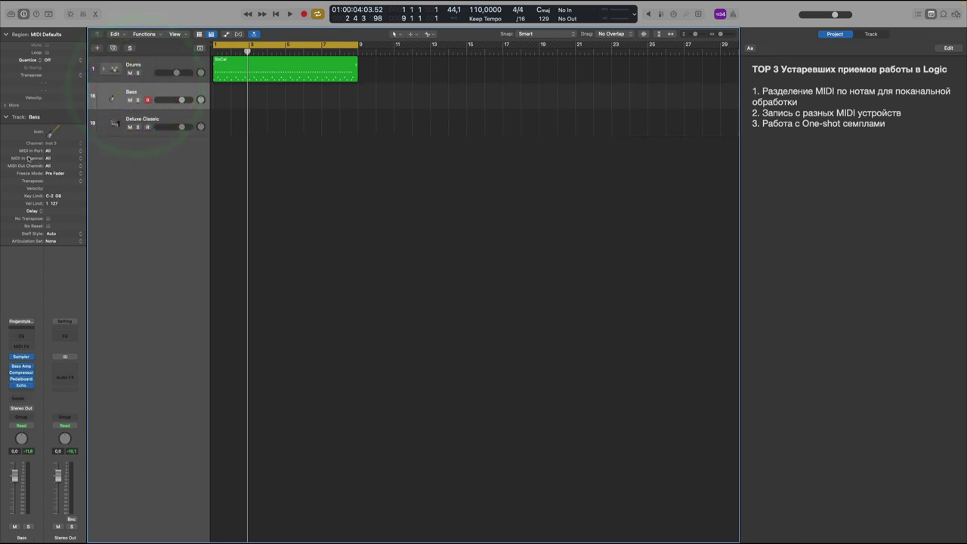
pyautogui.click(119, 119)
pyautogui.click(119, 95)
pyautogui.click(129, 91)
pyautogui.click(47, 158)
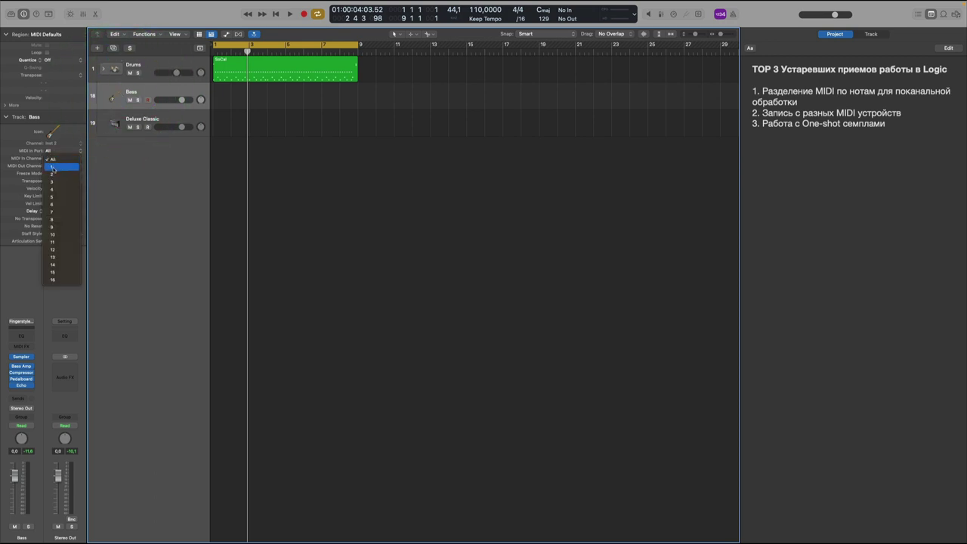
pyautogui.click(53, 166)
pyautogui.click(124, 119)
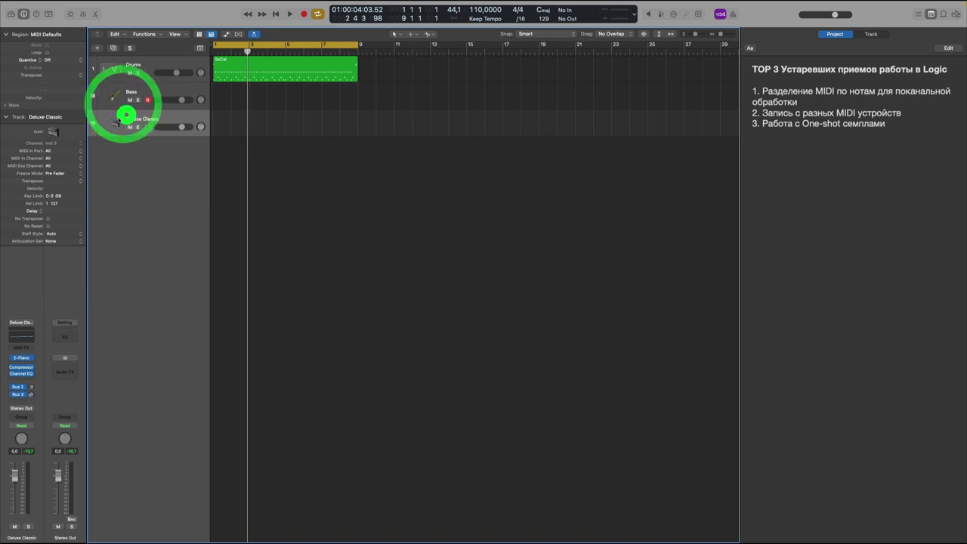
pyautogui.click(52, 157)
pyautogui.click(138, 111)
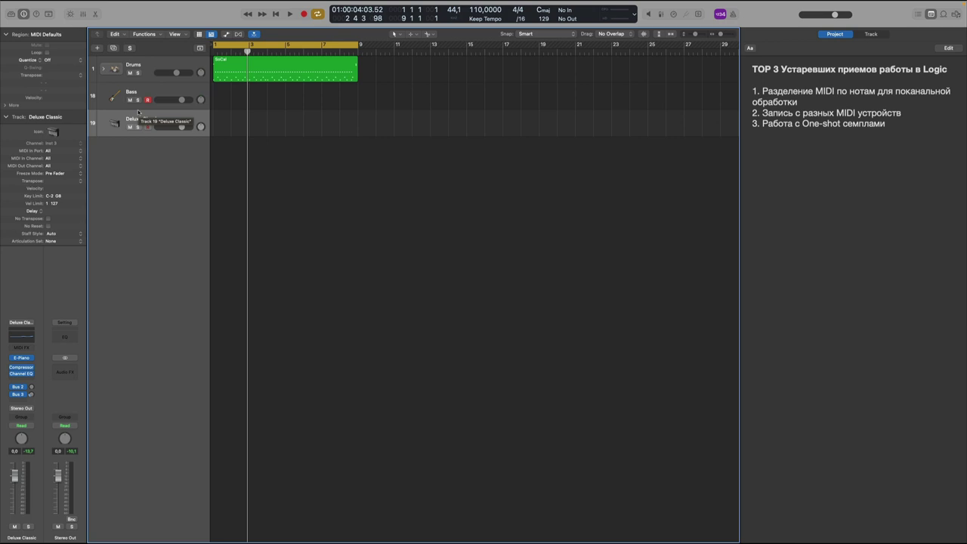
# - Record-enable the Deluxe Classic and Bass tracks together and make Bass the selected track
pyautogui.click(147, 127)
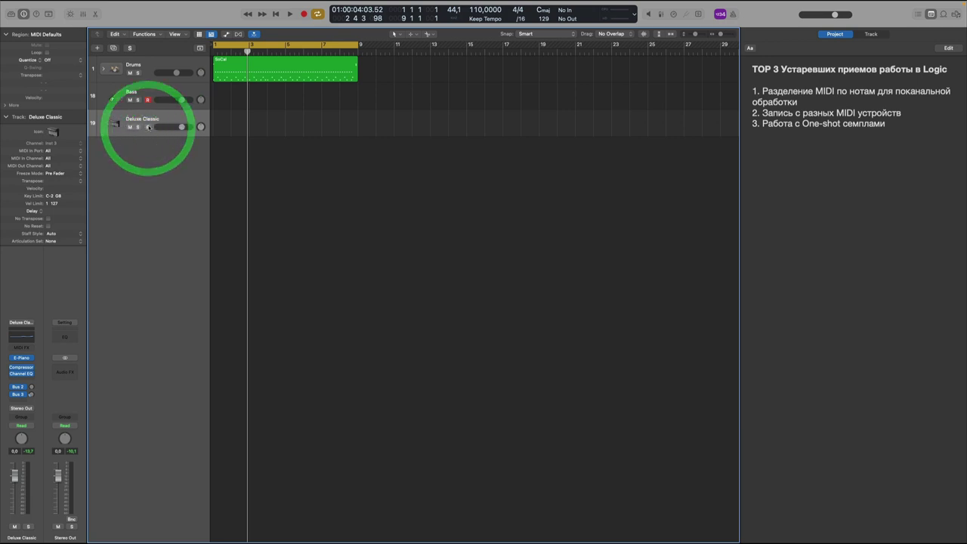
pyautogui.click(147, 100)
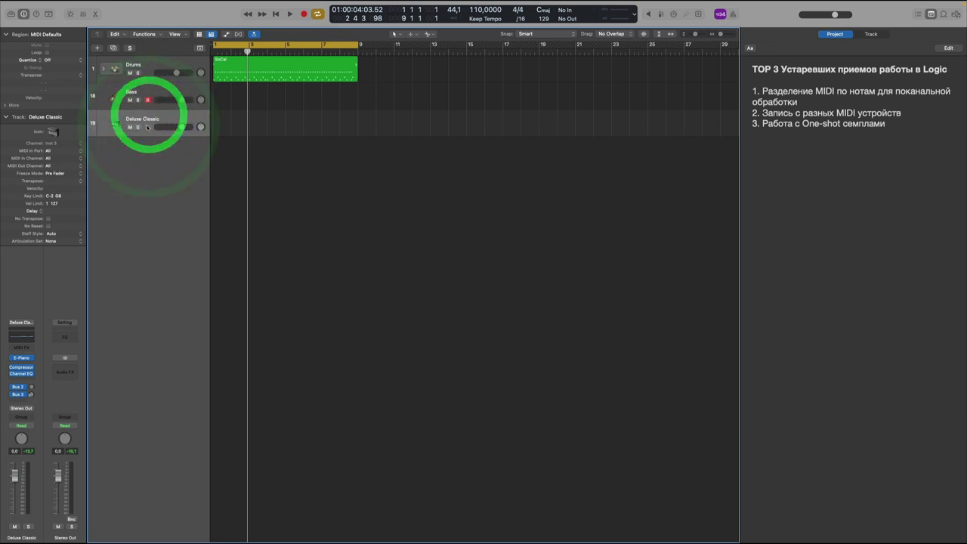
pyautogui.click(125, 93)
pyautogui.click(120, 112)
pyautogui.click(119, 94)
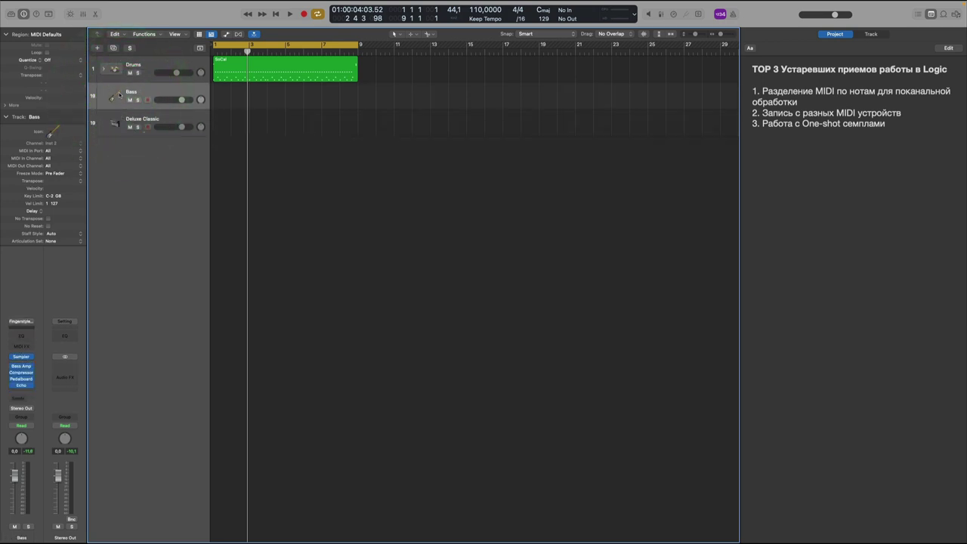
# - Set the MIDI In Port to JX8P iRig MIDI iRig MIDI 2 for Bass and MPK249 Port A for Deluxe Classic
pyautogui.click(60, 152)
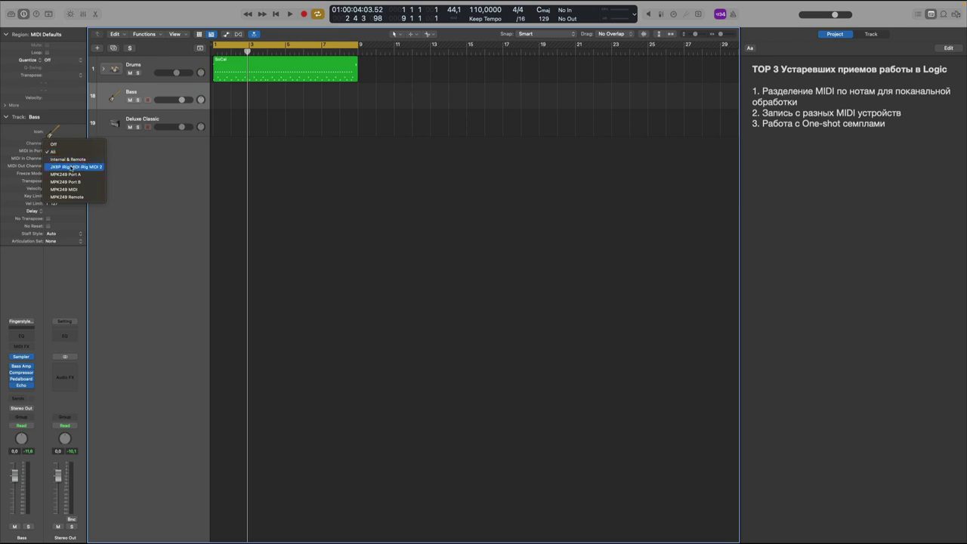
pyautogui.click(70, 167)
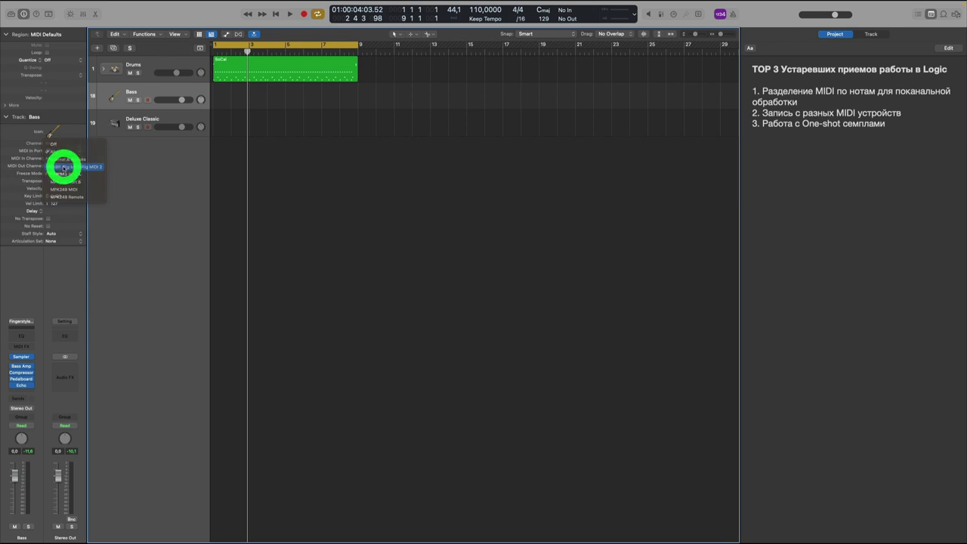
pyautogui.click(146, 115)
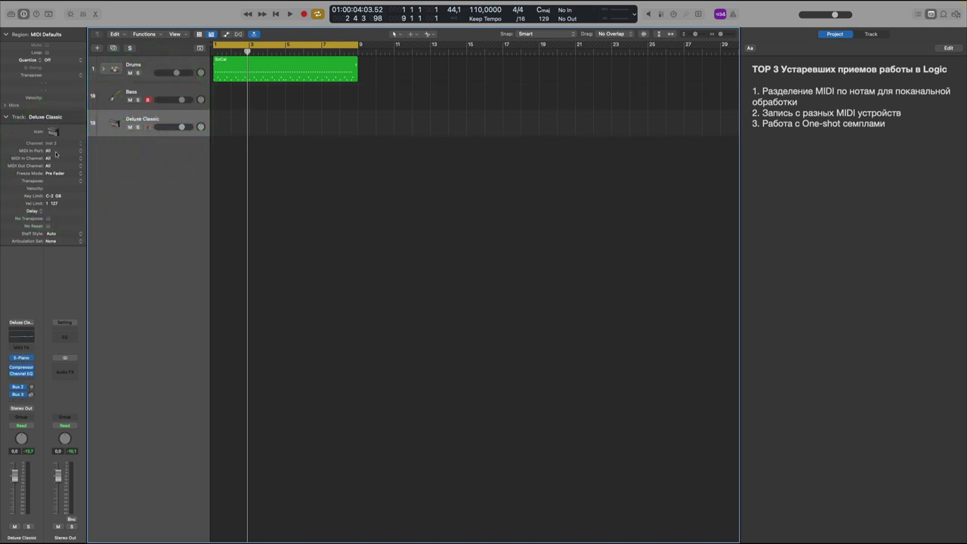
pyautogui.click(57, 151)
pyautogui.click(58, 178)
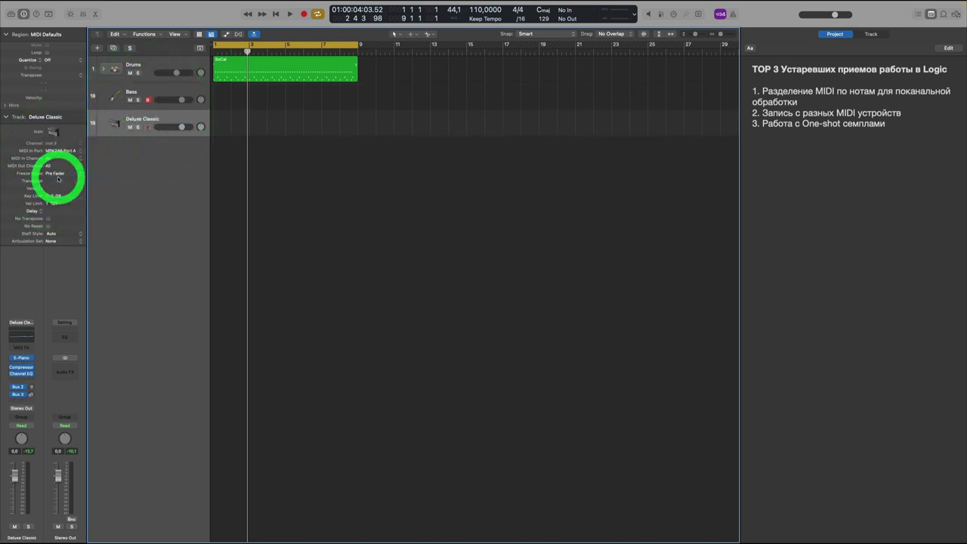
# - Test Deluxe Classic with incoming MIDI while Bass is muted, disarm its recording, and select the Bass track
pyautogui.click(148, 127)
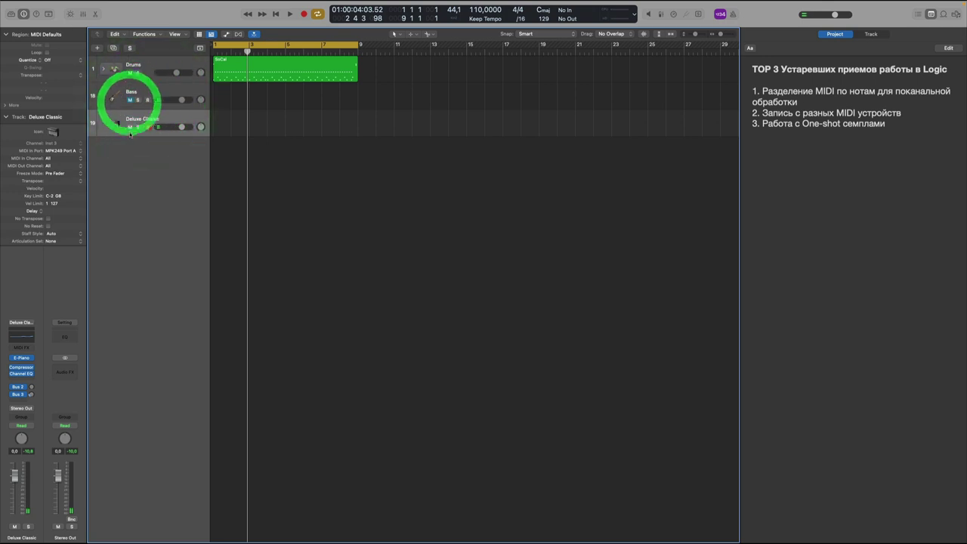
pyautogui.click(147, 127)
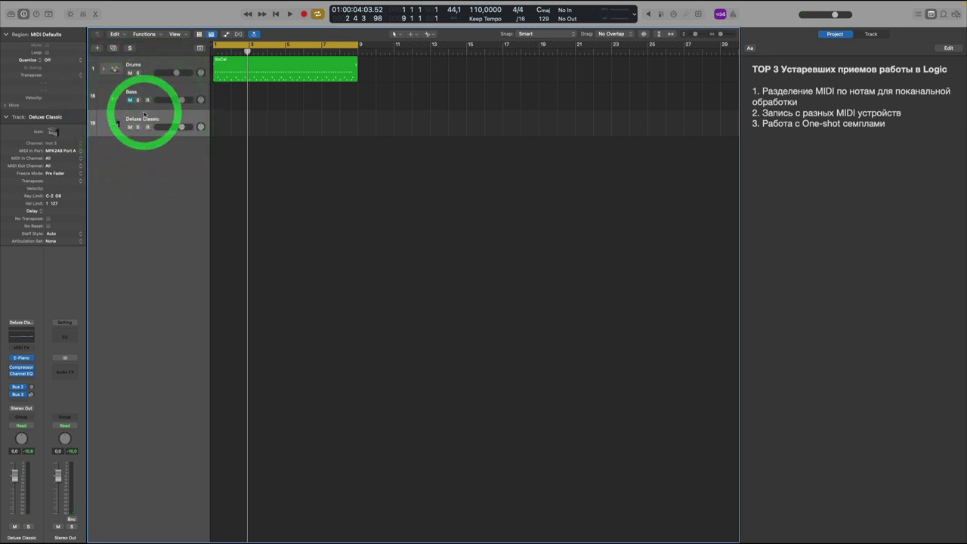
pyautogui.click(142, 92)
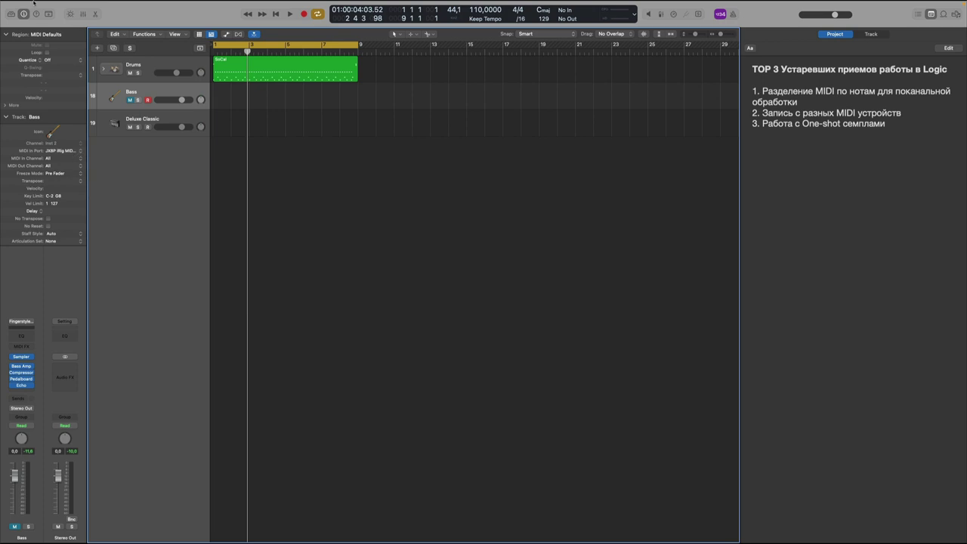
# - Deactivate the JX8P iRig MIDI iRig MIDI 2 port in the MIDI input settings, dismiss the notice, and close Settings
pyautogui.click(31, 5)
pyautogui.moveTo(45, 29)
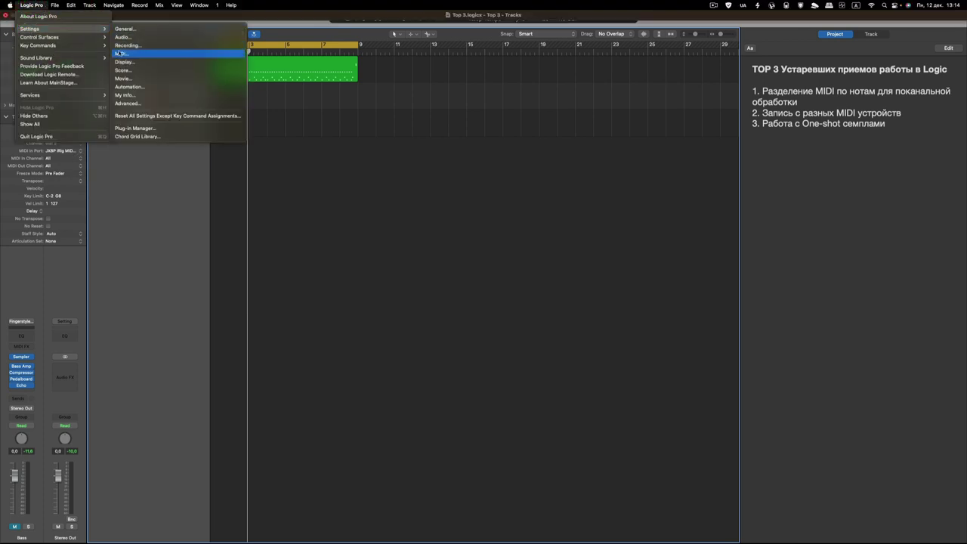
pyautogui.click(119, 52)
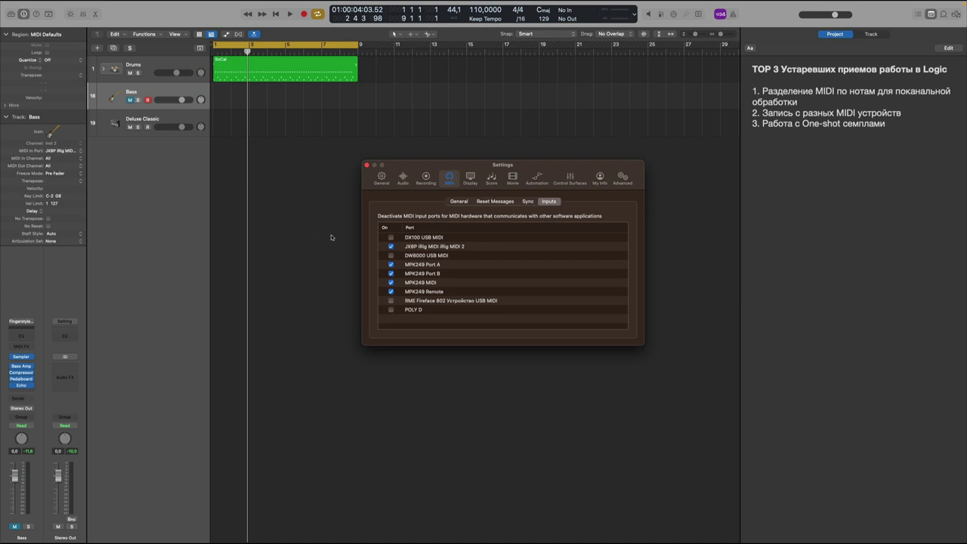
pyautogui.click(391, 247)
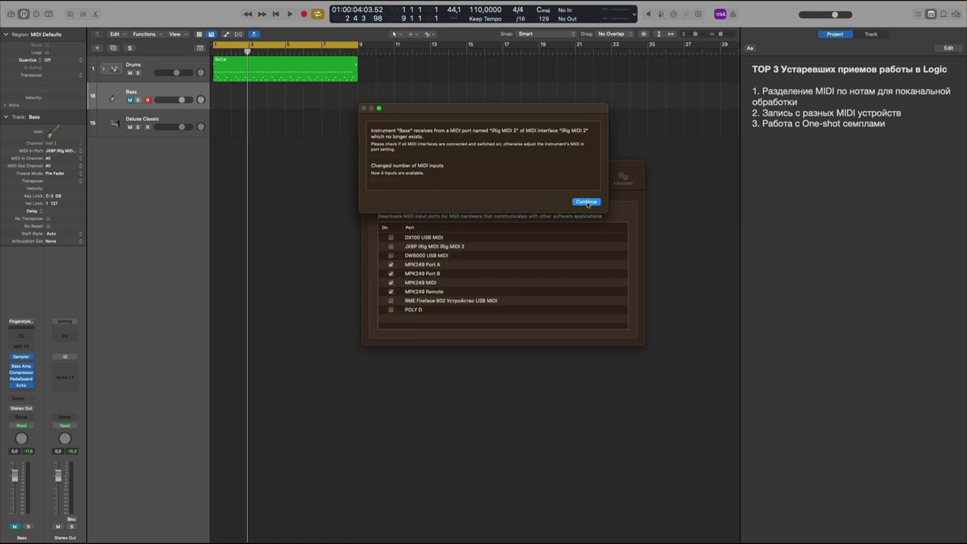
pyautogui.click(587, 203)
pyautogui.click(368, 166)
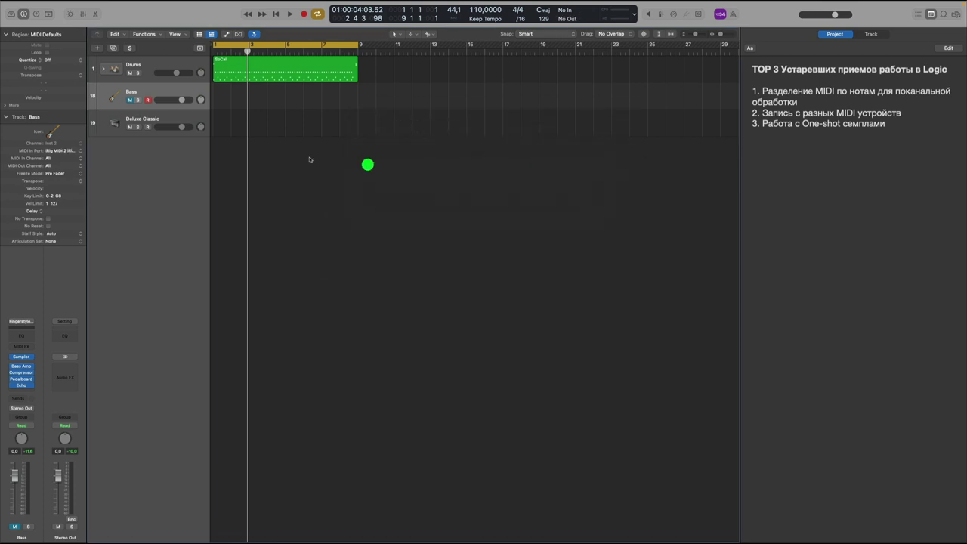
# - Set the Bass track's MIDI In Port to MPK249 Port A, test it unmuted, and leave it disarmed and muted
pyautogui.click(139, 91)
pyautogui.click(52, 149)
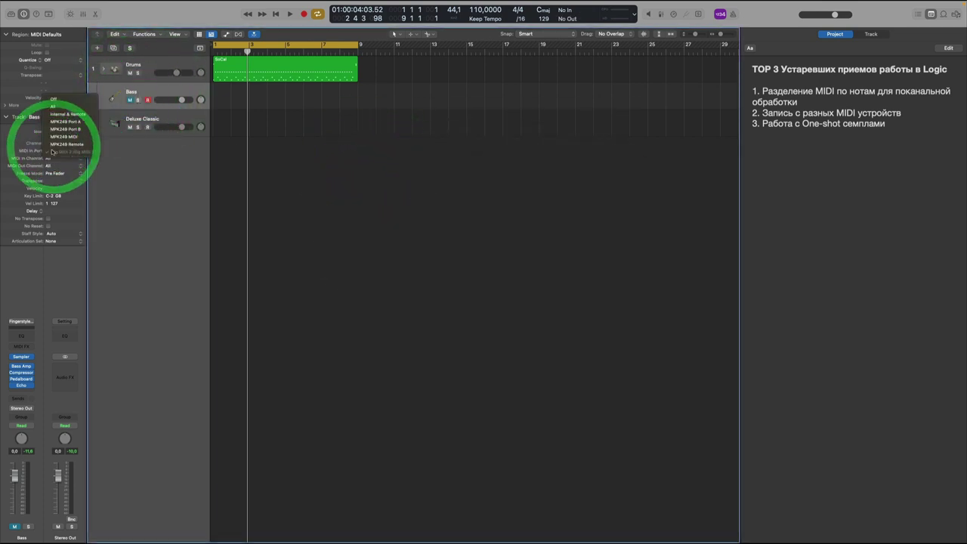
pyautogui.click(65, 121)
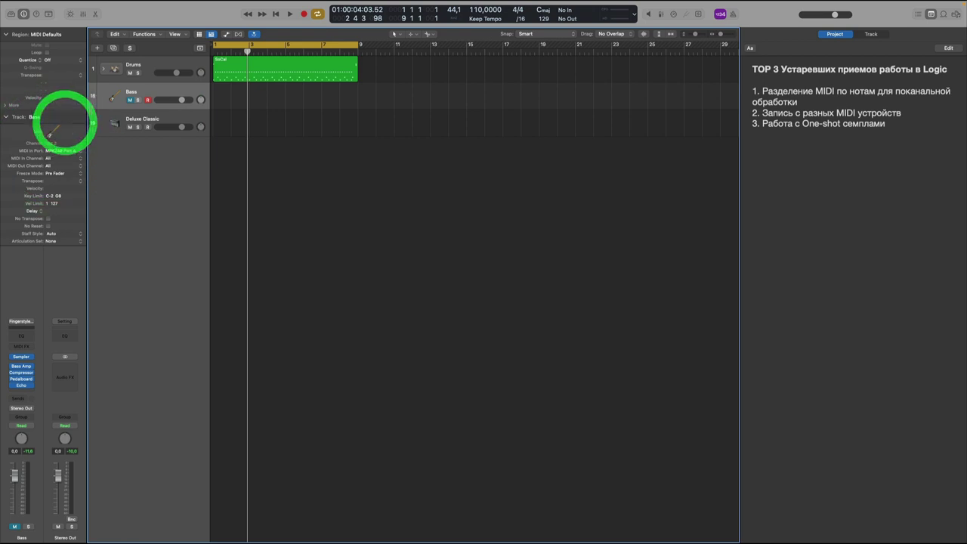
pyautogui.click(132, 100)
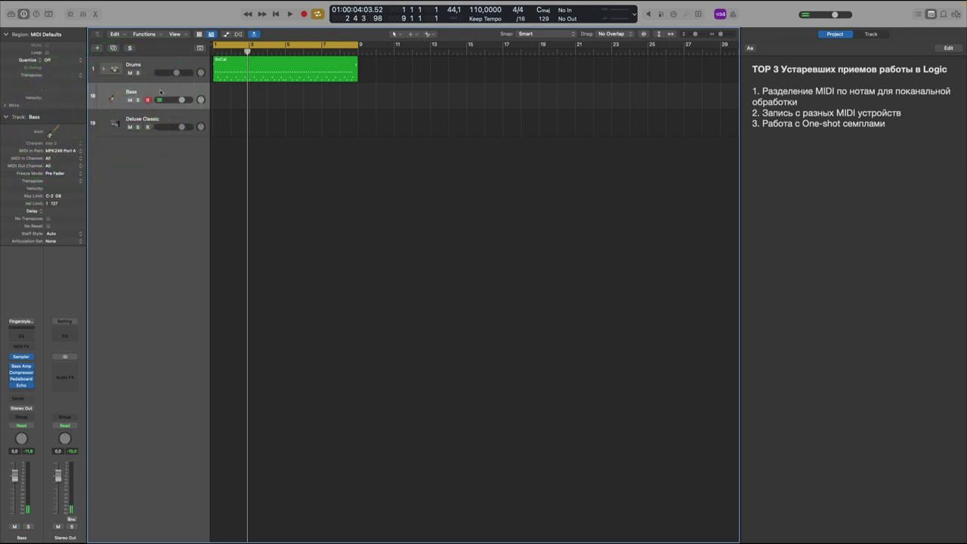
pyautogui.click(147, 99)
pyautogui.click(130, 100)
# - Add ND_Kicks_01.wav from the file browser as a new audio track and place it at the start of bars 1 to 8
pyautogui.click(457, 156)
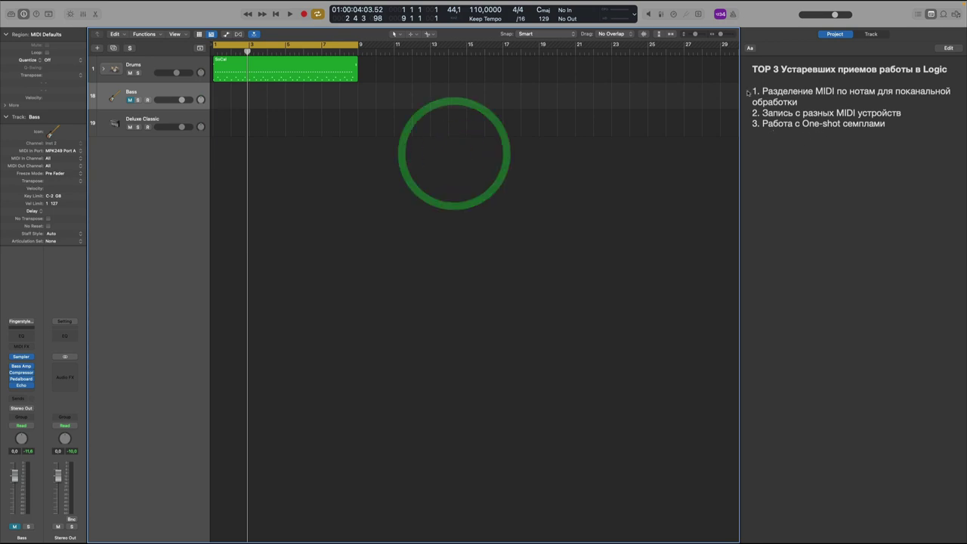
pyautogui.click(919, 15)
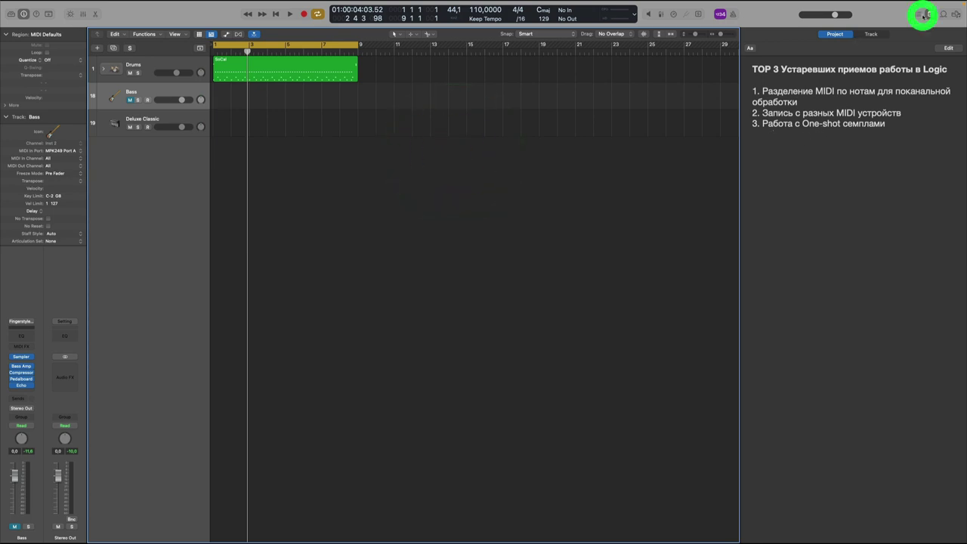
pyautogui.click(930, 14)
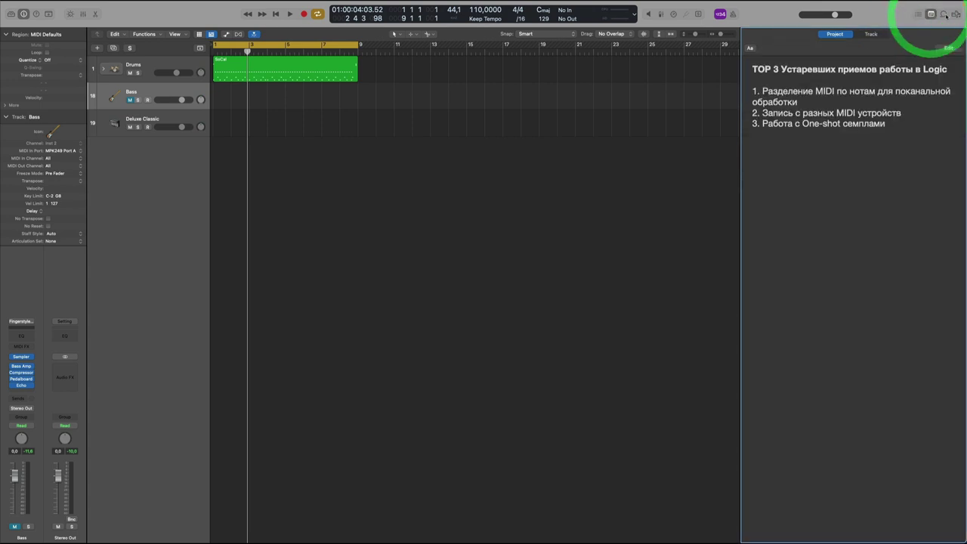
pyautogui.click(956, 14)
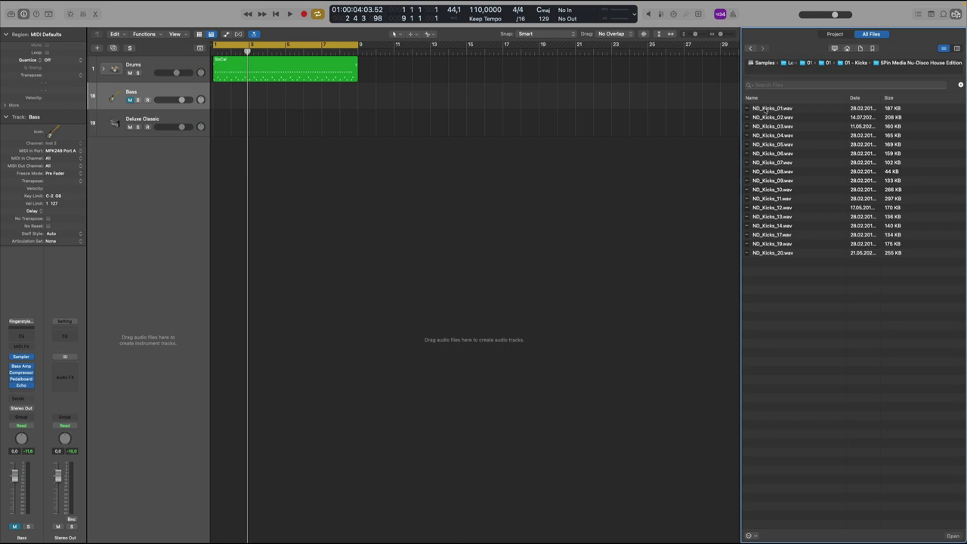
pyautogui.moveTo(765, 110); pyautogui.dragTo(213, 205)
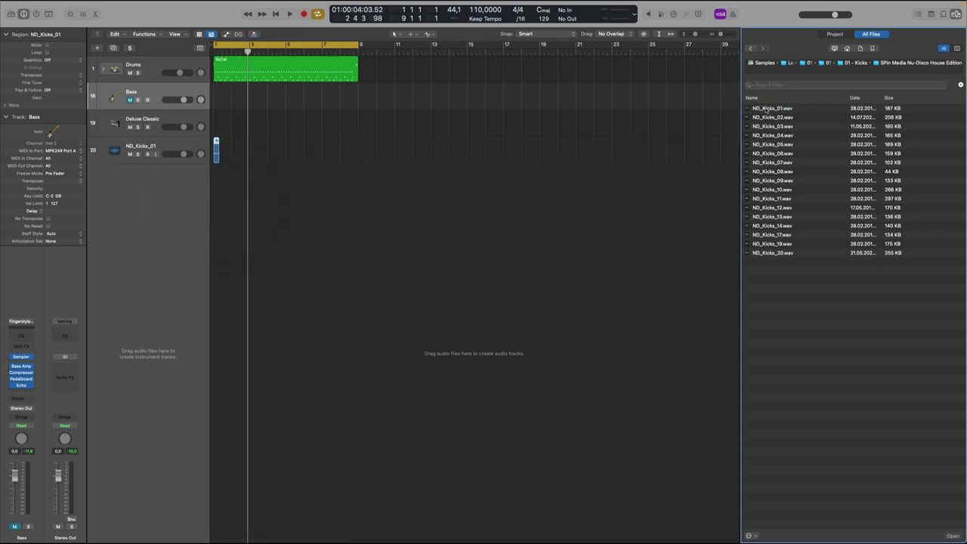
pyautogui.moveTo(768, 110); pyautogui.dragTo(291, 154)
pyautogui.click(283, 196)
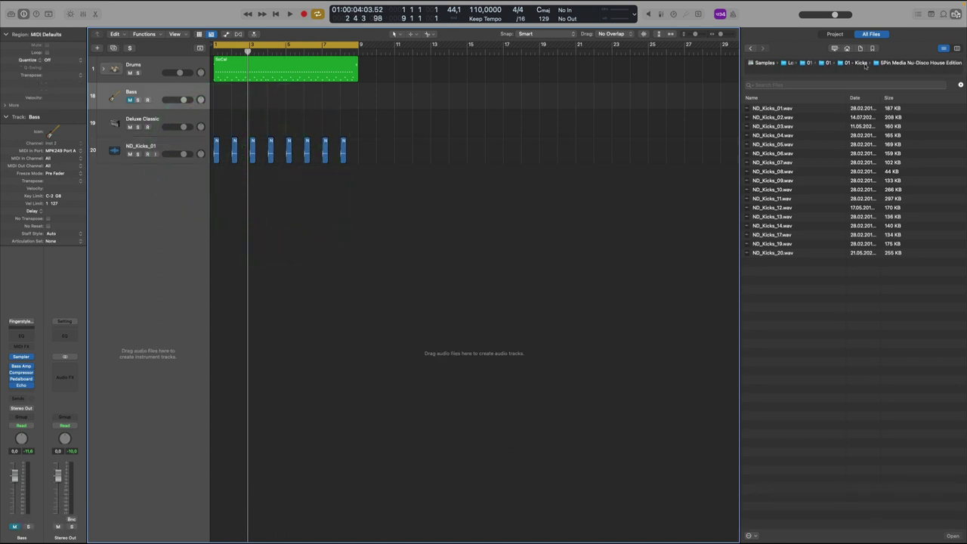
# - Browse the drum one-shots to the Snares & Claps folder of 5Pin Media Nu-Disco House Edition, inside 02 - Claps and Snares
pyautogui.click(826, 63)
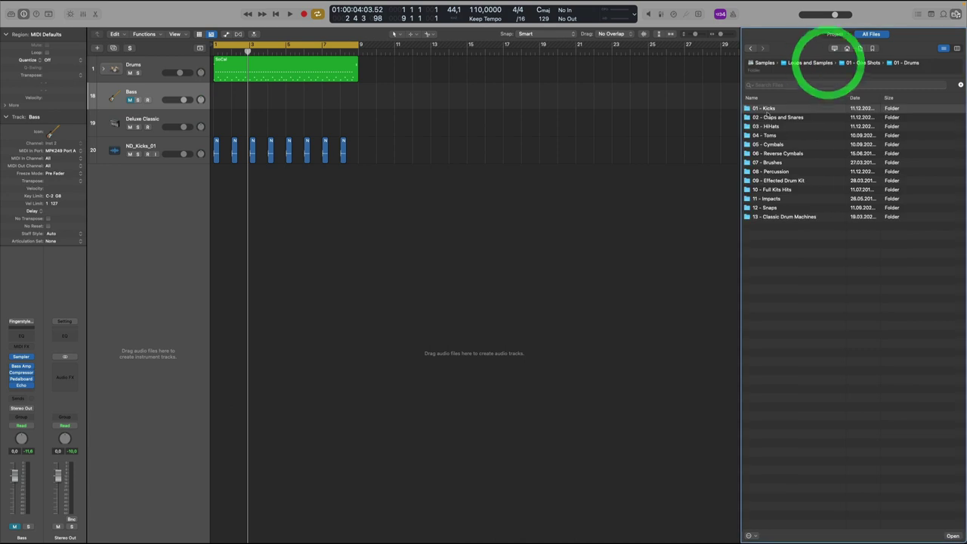
pyautogui.click(767, 115)
pyautogui.doubleClick(767, 115)
pyautogui.click(776, 108)
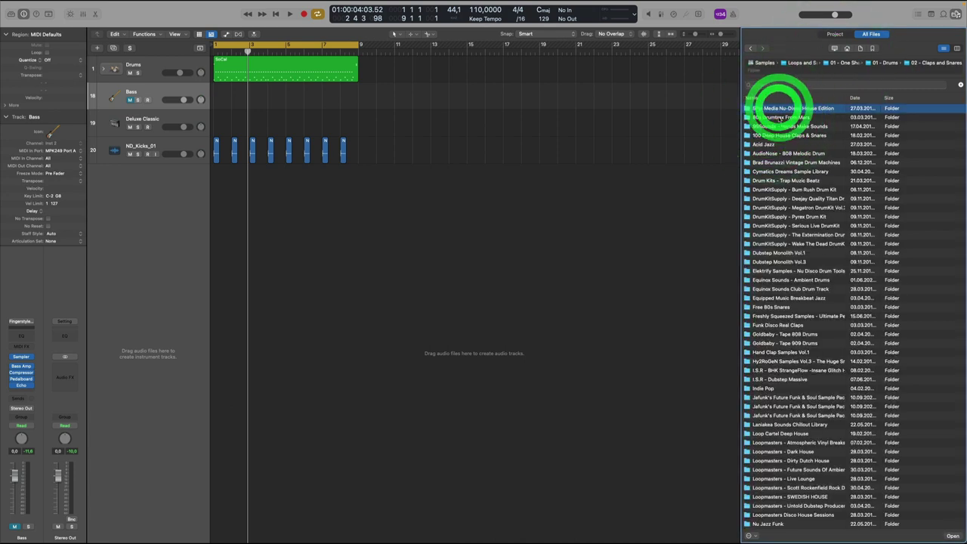
pyautogui.doubleClick(778, 108)
pyautogui.doubleClick(778, 108)
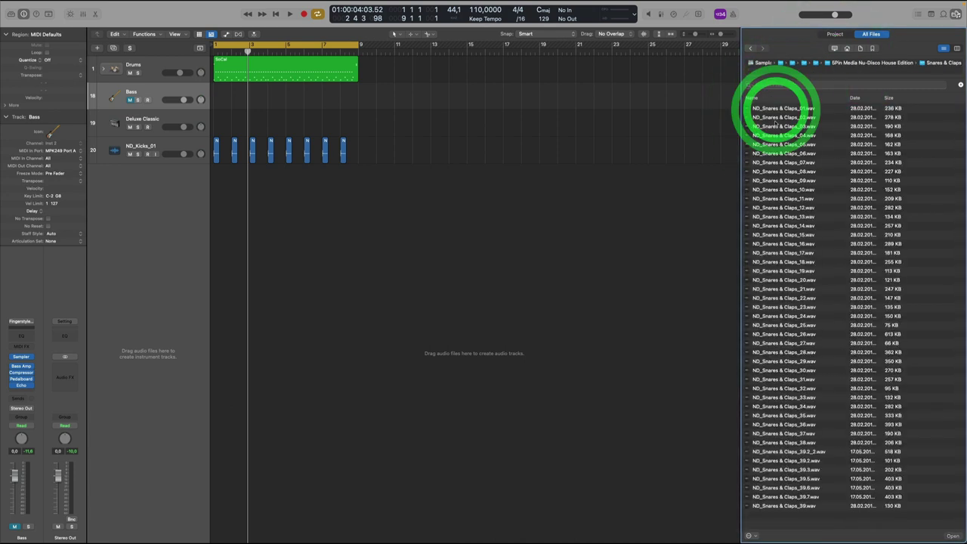
# - Add ND_Snares & Claps_02.wav as a new audio track and place it on beat 3 of bars 1 to 4
pyautogui.click(776, 117)
pyautogui.moveTo(776, 117); pyautogui.dragTo(264, 183)
pyautogui.click(209, 181)
# - Mute the Drums track, play the kick and snare pattern from bar 1, and stop playback
pyautogui.keyDown('alt'); pyautogui.keyDown('super'); pyautogui.click(129, 71); pyautogui.keyUp('super'); pyautogui.keyUp('alt')
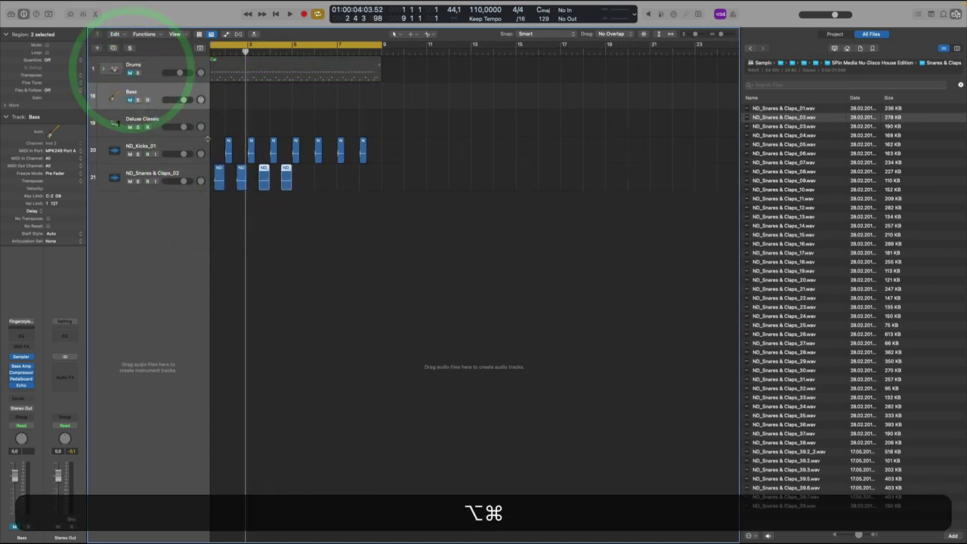
pyautogui.press('space')
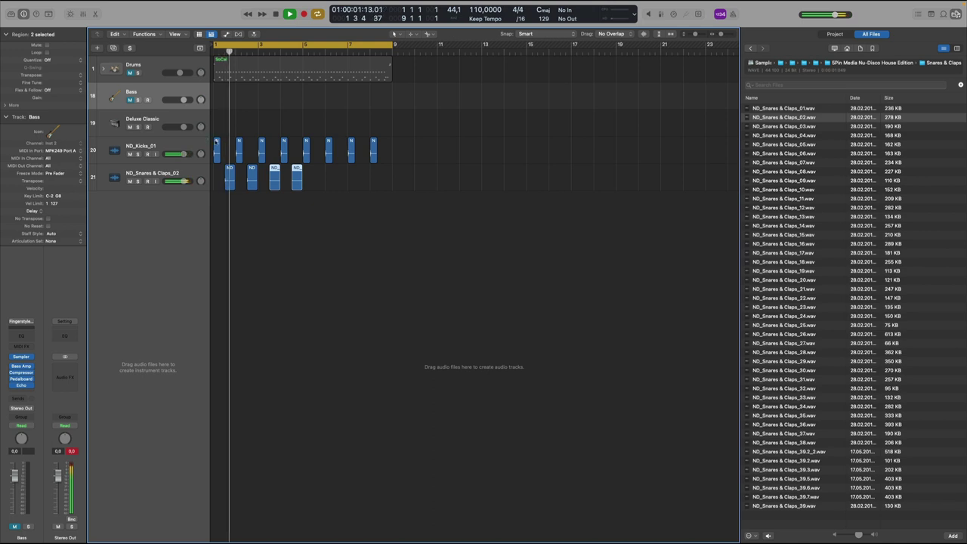
pyautogui.press('alt+super+Right')
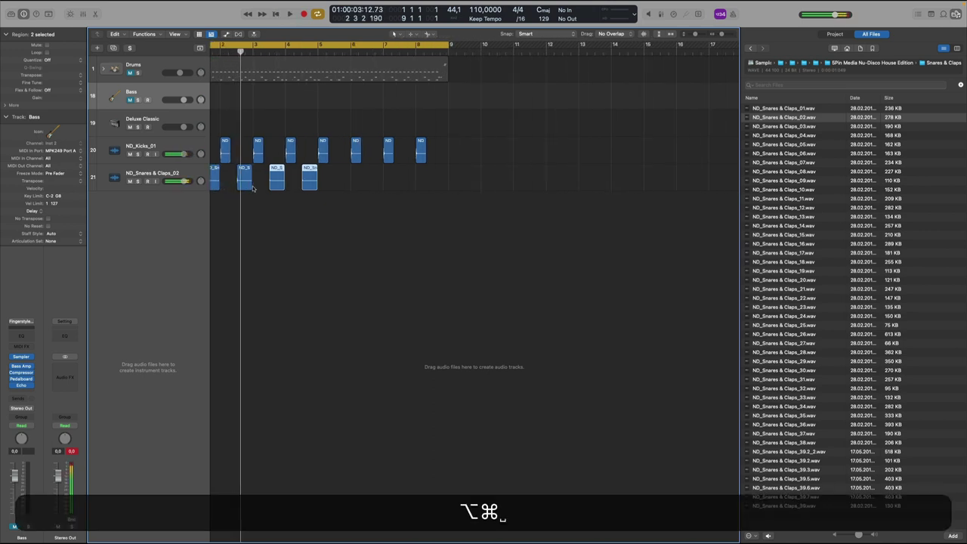
pyautogui.press('space')
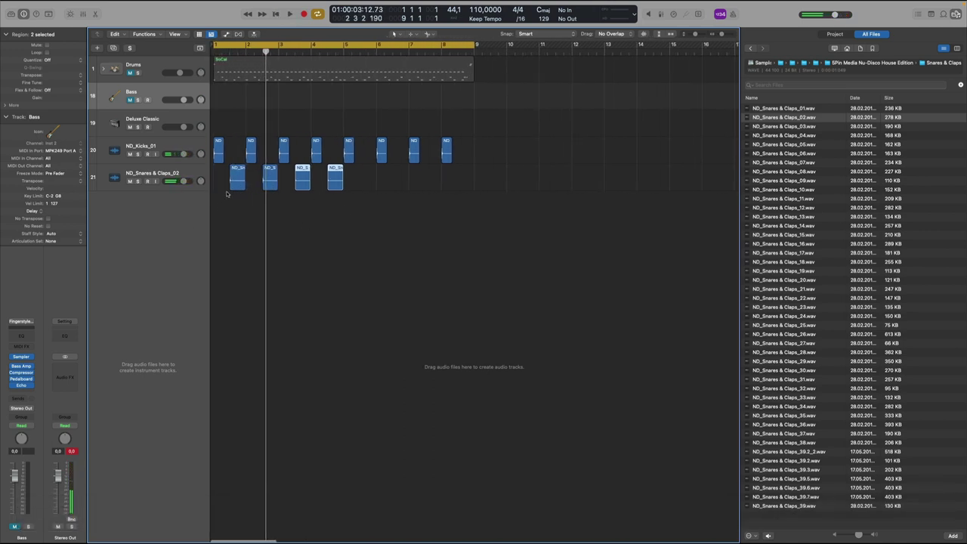
pyautogui.press('alt+super+Right')
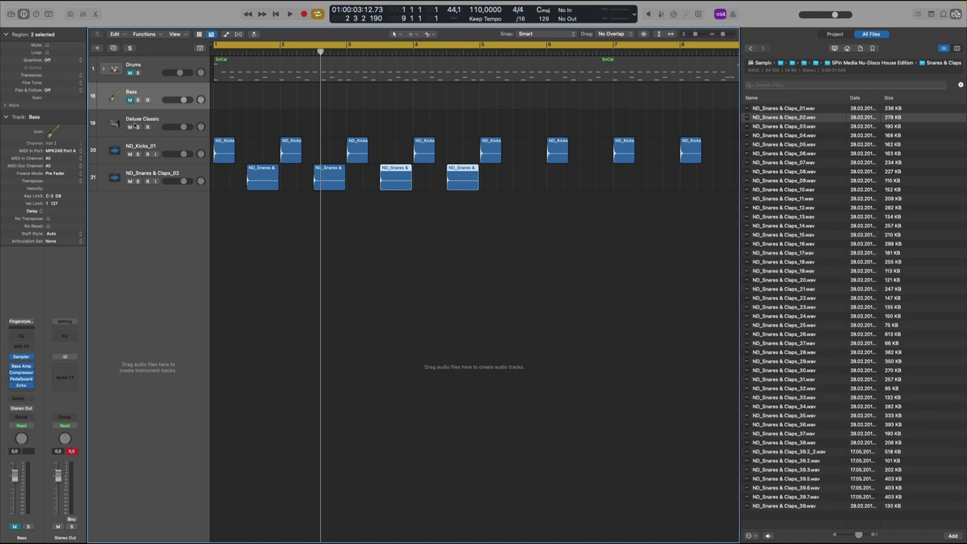
# - Try splitting the first ND_Kicks_01 region at its middle, and undo the split
pyautogui.click(219, 154)
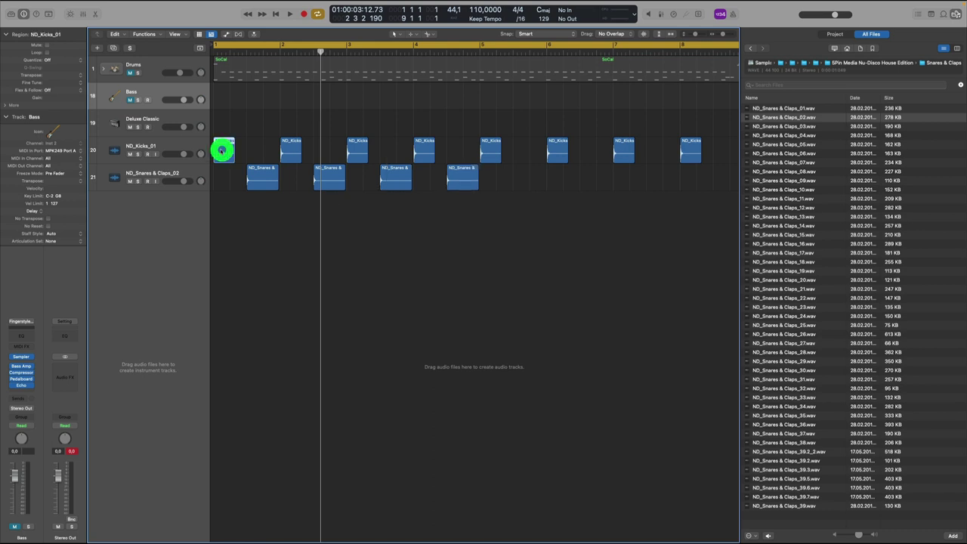
pyautogui.click(280, 149)
pyautogui.click(217, 148)
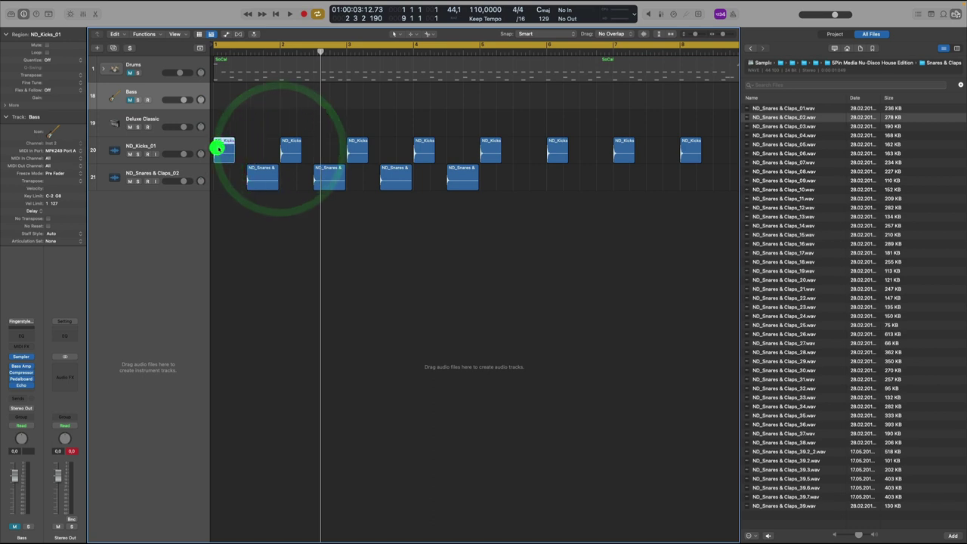
pyautogui.rightClick(223, 146)
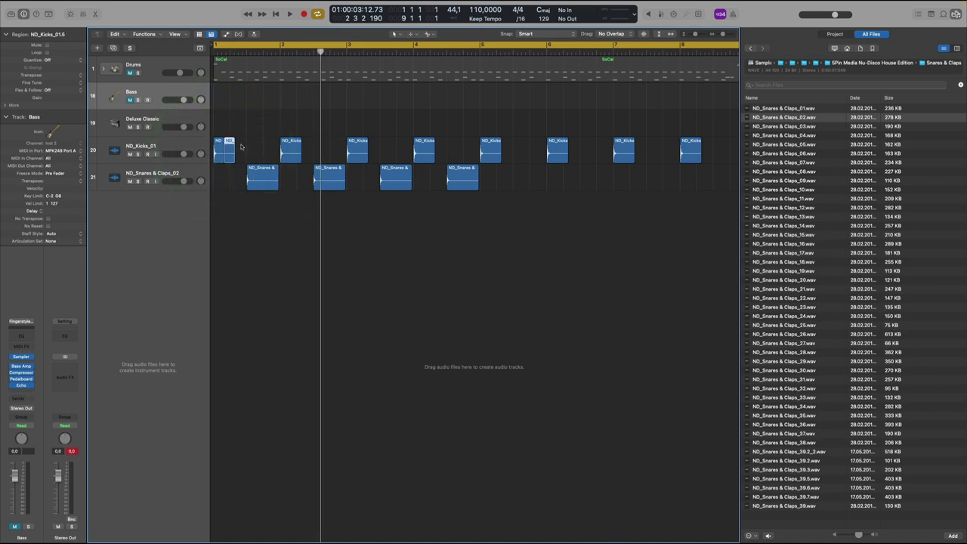
pyautogui.press('super+z')
pyautogui.hscroll(5, 329, 187)
pyautogui.hscroll(-6, 329, 186)
# - Select all kick and snare regions and view them in the project's audio file list, returning to the file browser
pyautogui.click(589, 185)
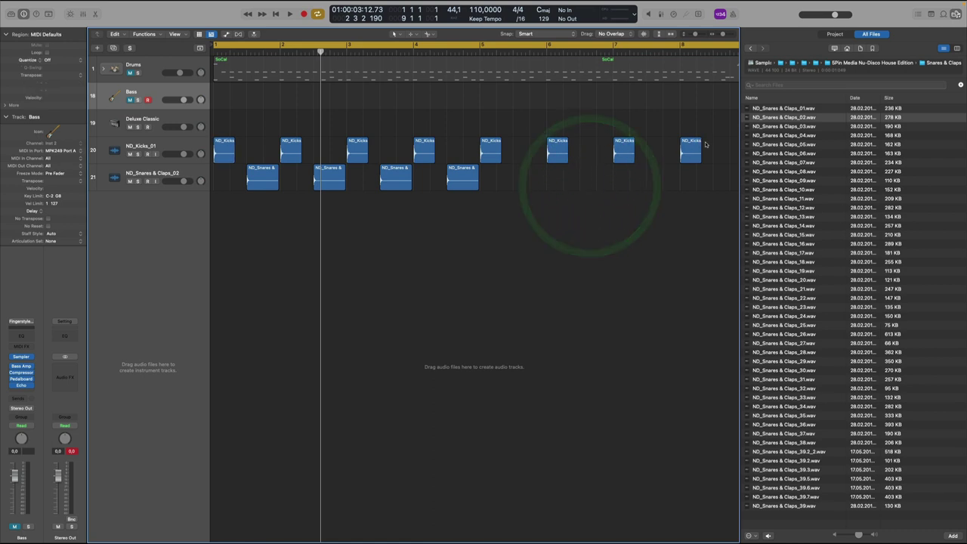
pyautogui.moveTo(707, 139); pyautogui.dragTo(213, 185)
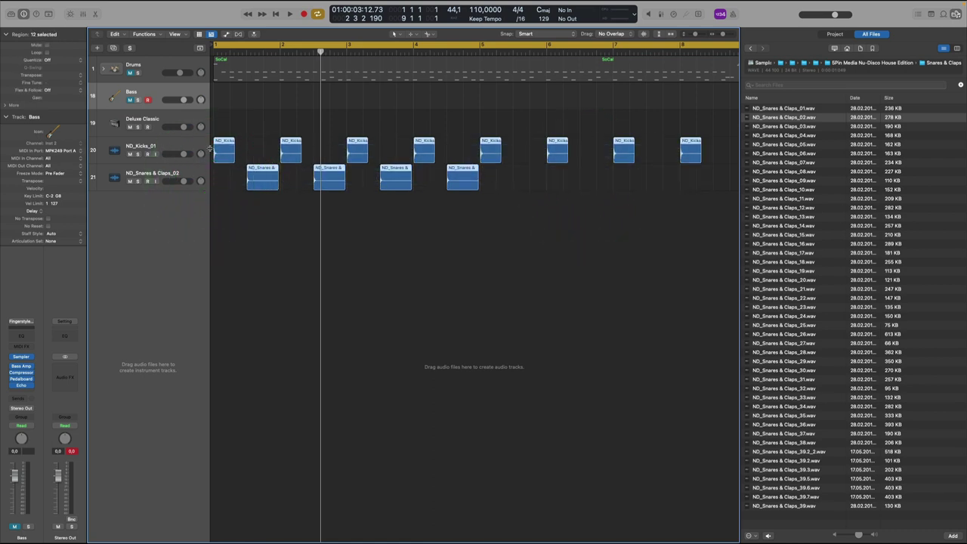
pyautogui.hscroll(2, 560, 165)
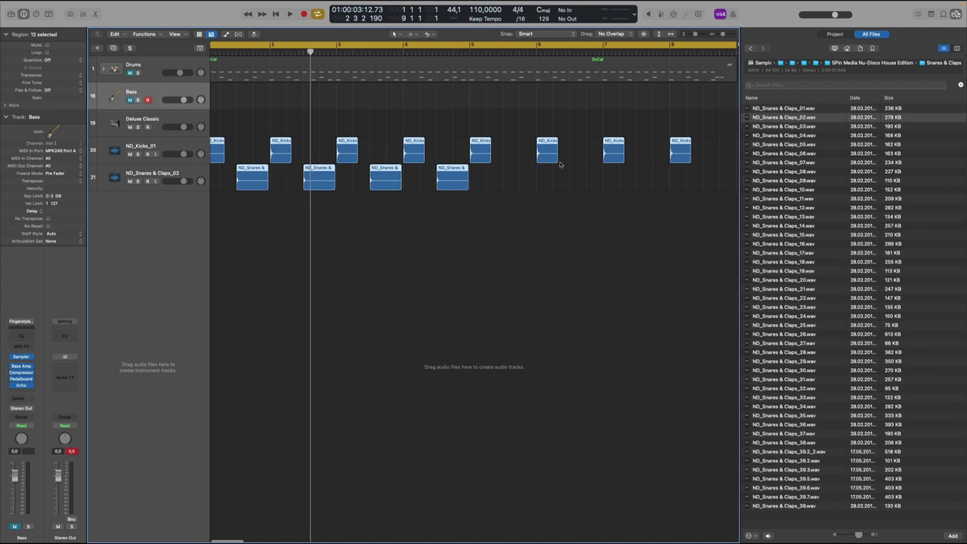
pyautogui.hscroll(-2, 545, 165)
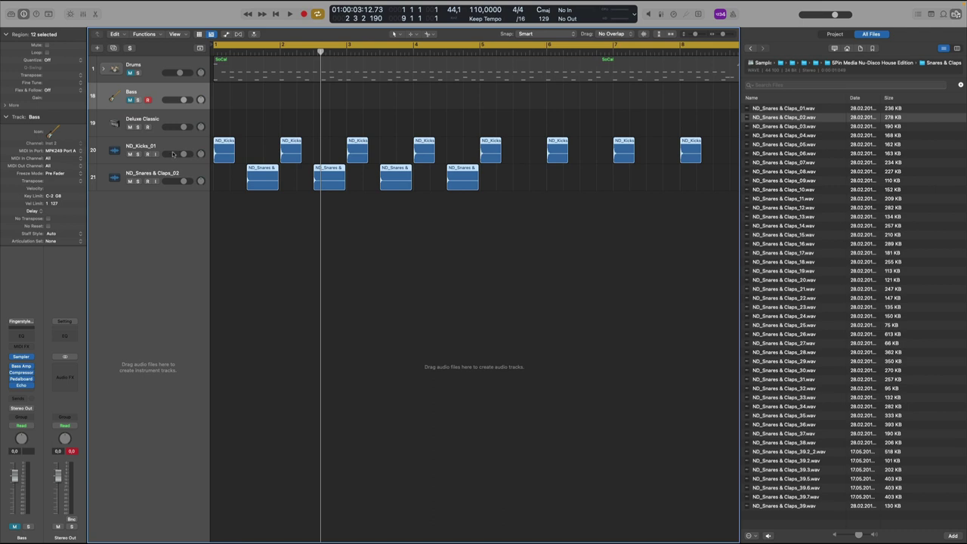
pyautogui.click(833, 34)
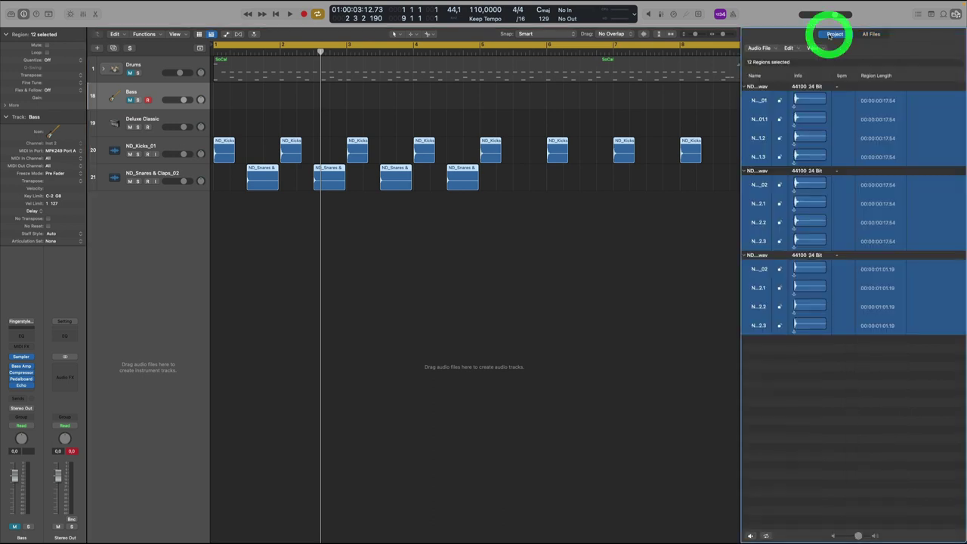
pyautogui.click(872, 34)
# - Delete the ND_Kicks_01 and ND_Snares & Claps_02 audio tracks together with their regions
pyautogui.click(173, 148)
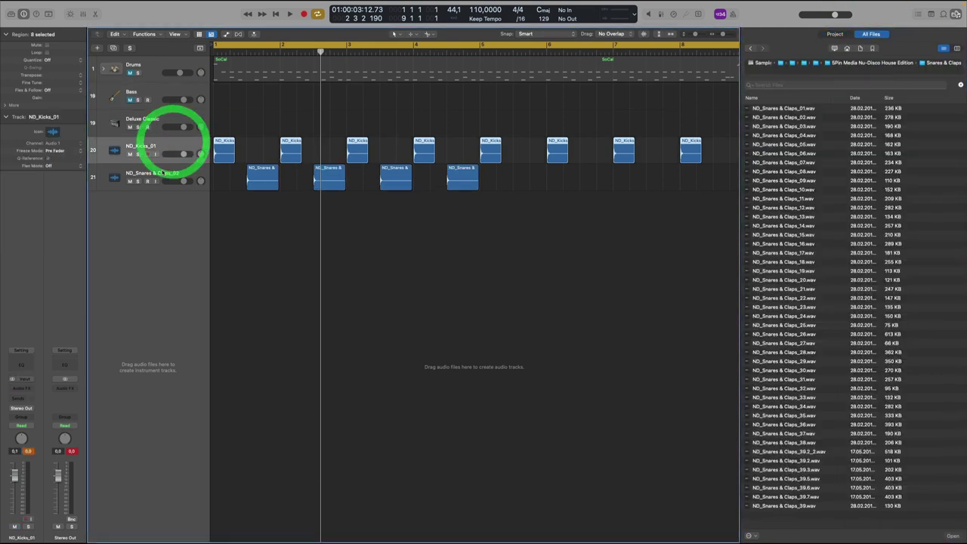
pyautogui.keyDown('shift'); pyautogui.keyDown('super'); pyautogui.click(161, 174); pyautogui.keyUp('super'); pyautogui.keyUp('shift')
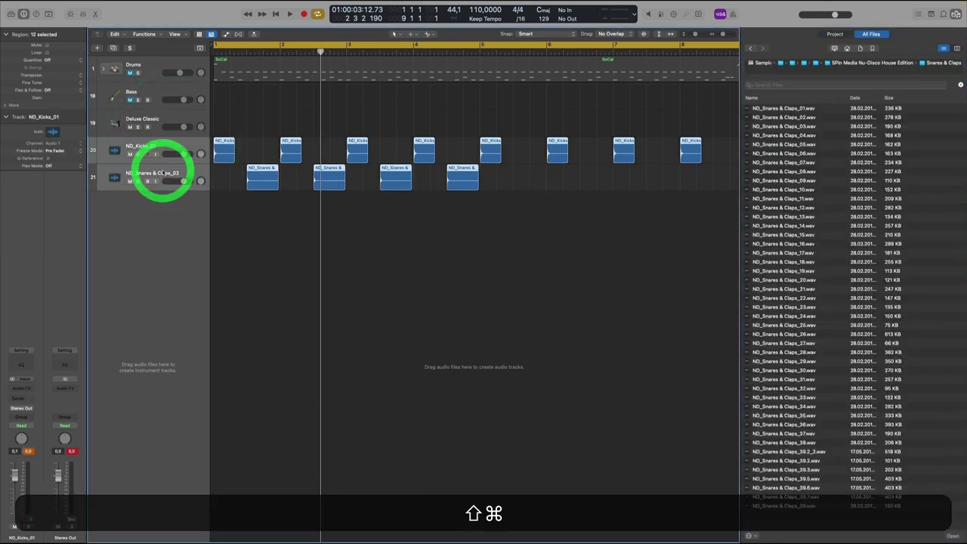
pyautogui.press('super+BackSpace')
pyautogui.press('super+Return')
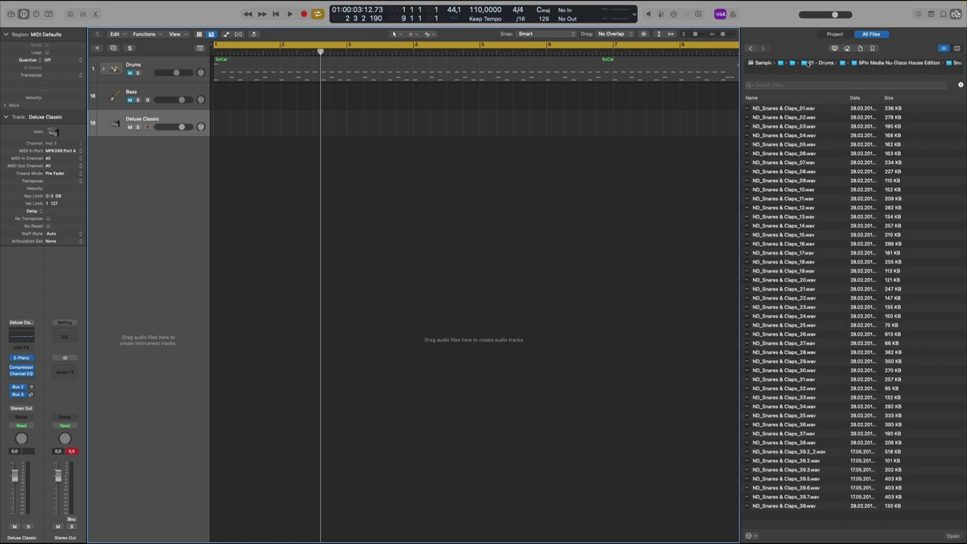
# - Browse 01 - Drums to the 01 - Kicks folder of 5Pin Media Nu-Disco House Edition and add ND_Kicks_01.wav as a Quick Sampler track
pyautogui.click(810, 63)
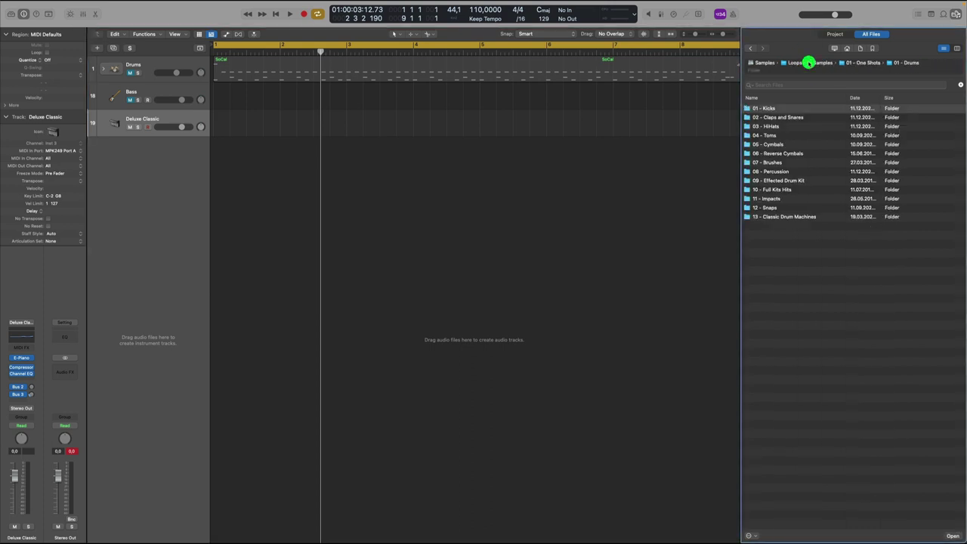
pyautogui.doubleClick(780, 108)
pyautogui.doubleClick(778, 111)
pyautogui.moveTo(772, 108); pyautogui.dragTo(143, 160)
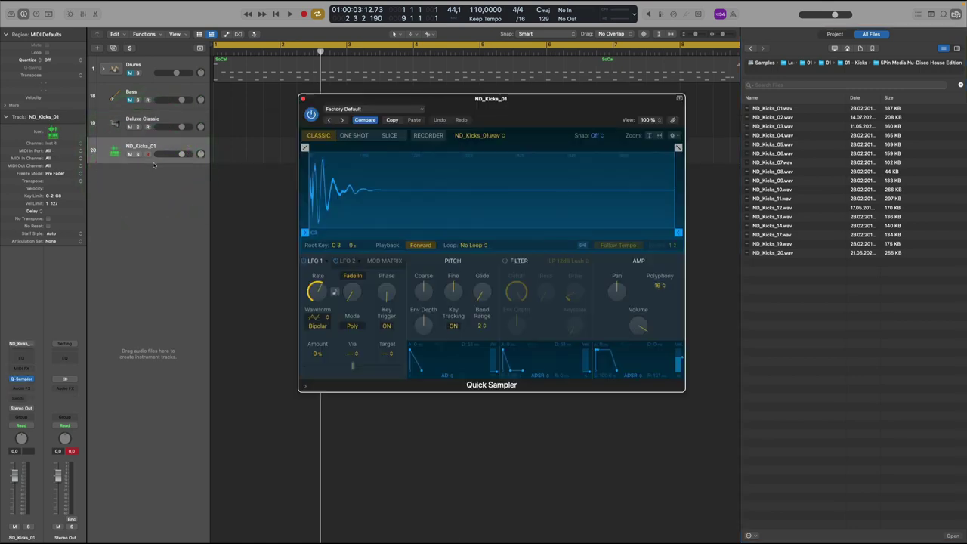
pyautogui.moveTo(508, 103); pyautogui.dragTo(471, 145)
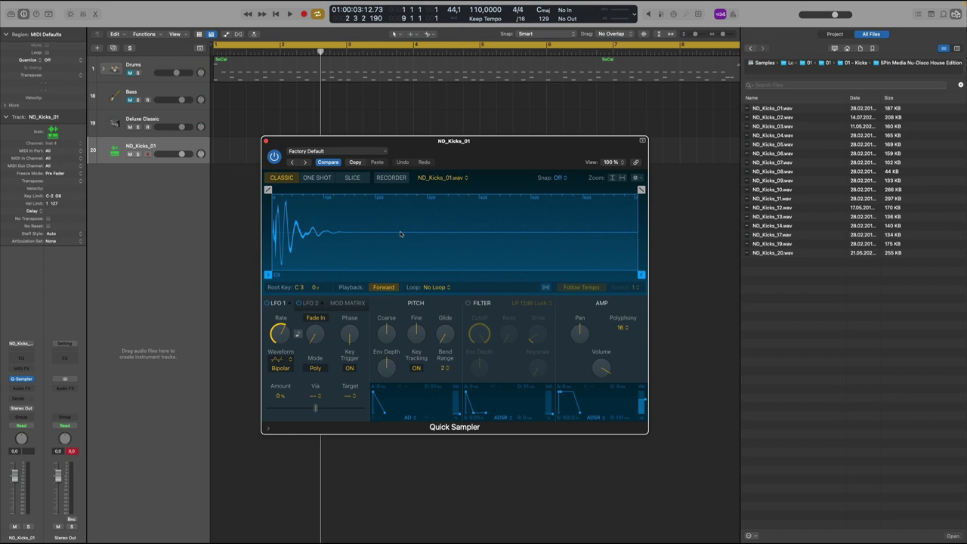
pyautogui.moveTo(453, 152); pyautogui.dragTo(551, 176)
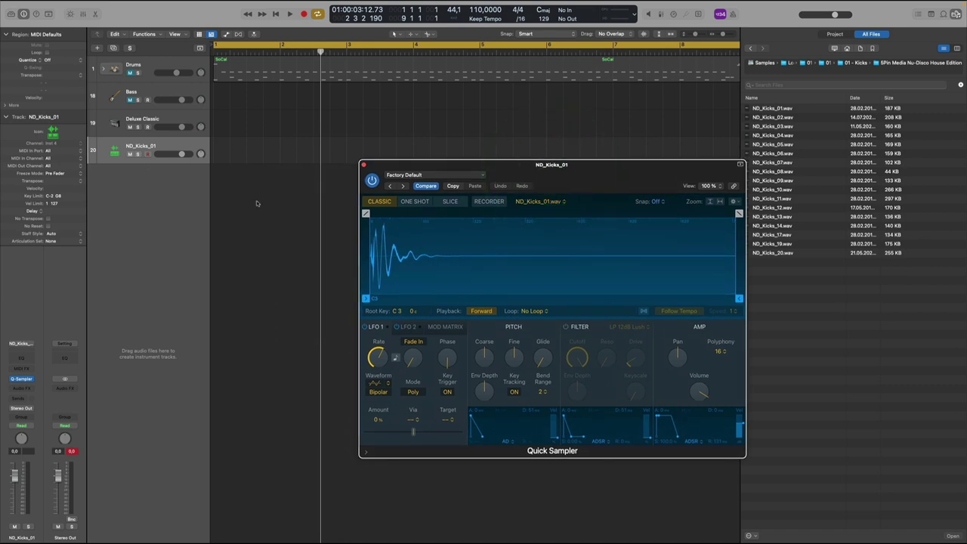
# - Create an empty one-bar MIDI region at bar 1 on the ND_Kicks_01 track and open it in the Piano Roll
pyautogui.rightClick(216, 151)
pyautogui.click(240, 158)
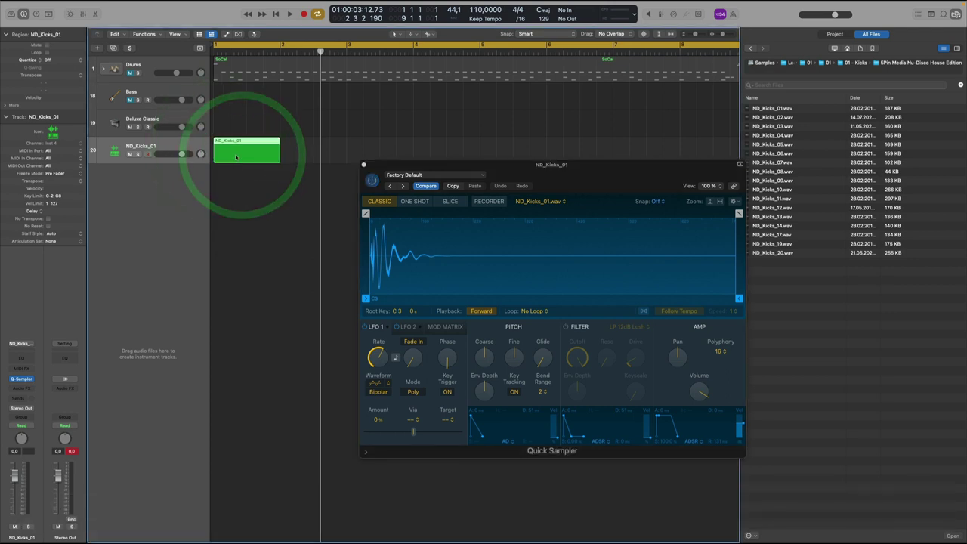
pyautogui.doubleClick(236, 157)
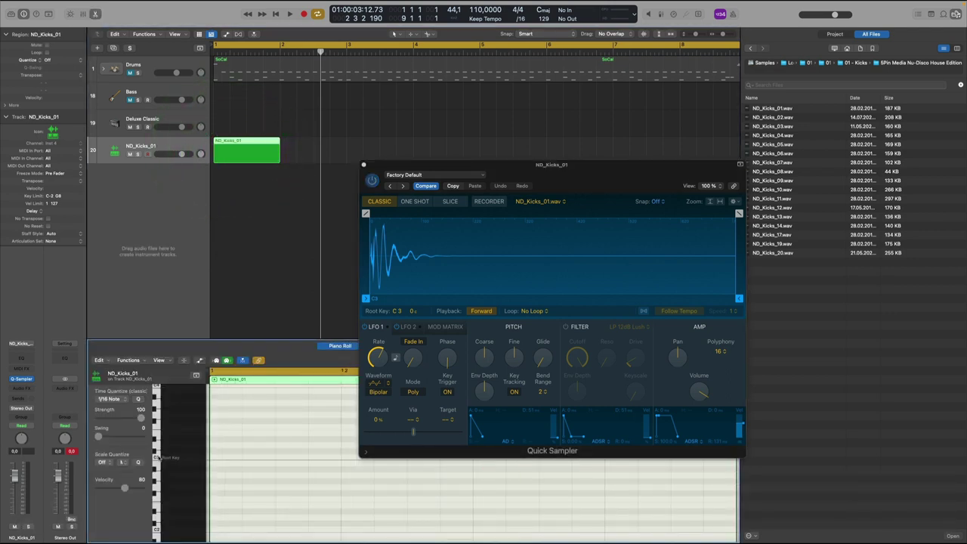
# - Add five C3 kick notes to the region: one on each beat and one on the last sixteenth of beat 1
pyautogui.press('super')
pyautogui.keyDown('super'); pyautogui.click(222, 457); pyautogui.keyUp('super')
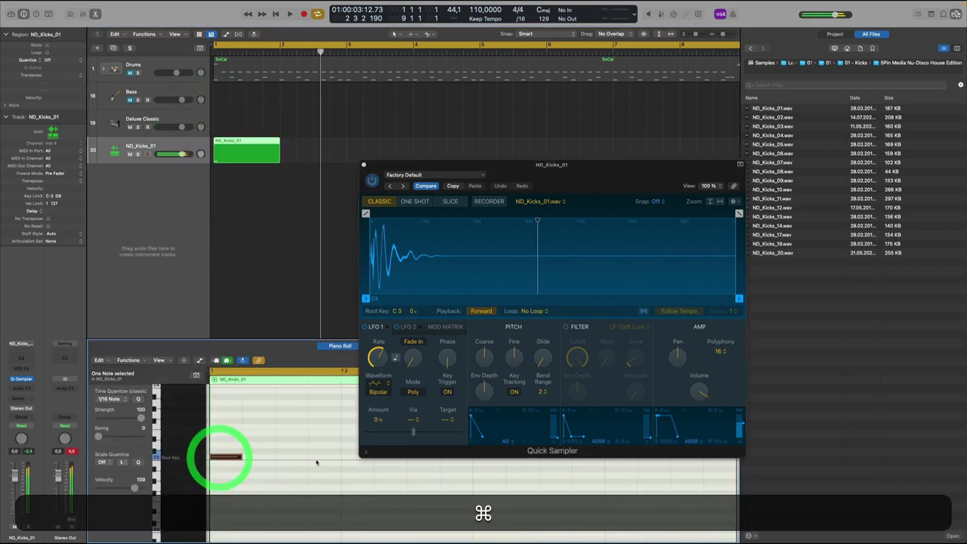
pyautogui.keyDown('super'); pyautogui.click(321, 457); pyautogui.keyUp('super')
pyautogui.keyDown('super'); pyautogui.click(352, 457); pyautogui.keyUp('super')
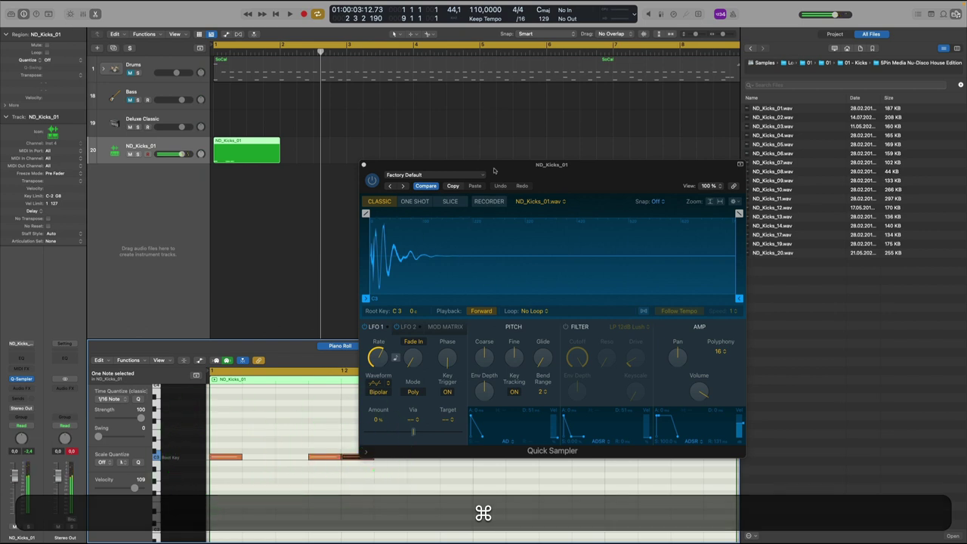
pyautogui.click(404, 174)
pyautogui.click(539, 161)
pyautogui.moveTo(543, 167); pyautogui.dragTo(804, 139)
pyautogui.keyDown('super'); pyautogui.click(492, 457); pyautogui.keyUp('super')
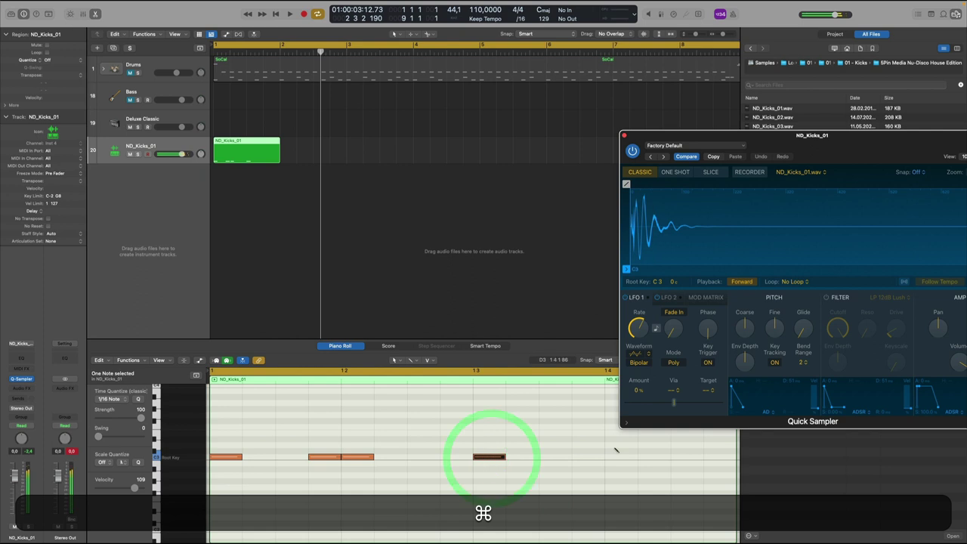
pyautogui.keyDown('super'); pyautogui.click(612, 457); pyautogui.keyUp('super')
# - Loop the ND_Kicks_01 region, play the kick pattern, and stop playback
pyautogui.click(267, 159)
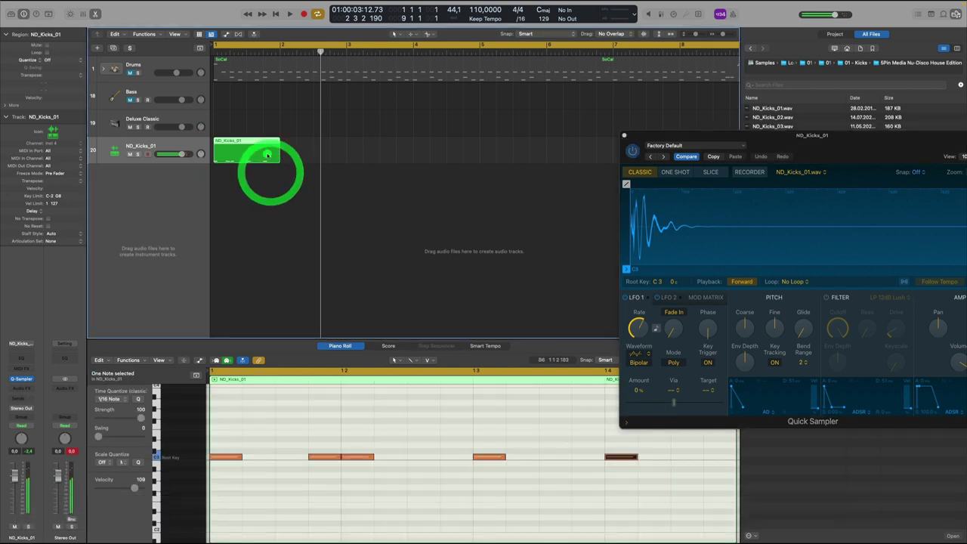
pyautogui.press('l')
pyautogui.press('space')
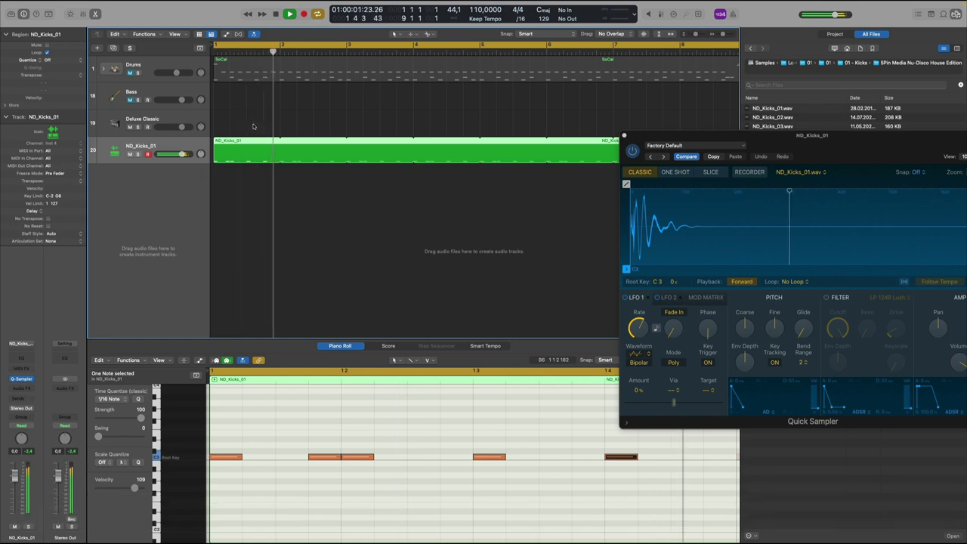
pyautogui.press('space')
pyautogui.click(255, 211)
pyautogui.click(243, 158)
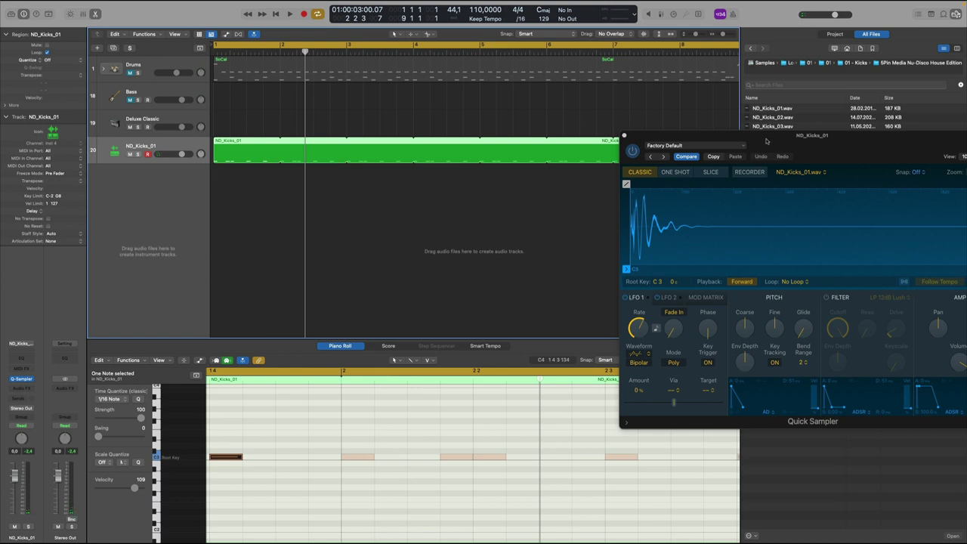
# - Add a fade-out of about 0.339 s to the kick sample in Quick Sampler and enable the filter
pyautogui.moveTo(765, 142); pyautogui.dragTo(388, 161)
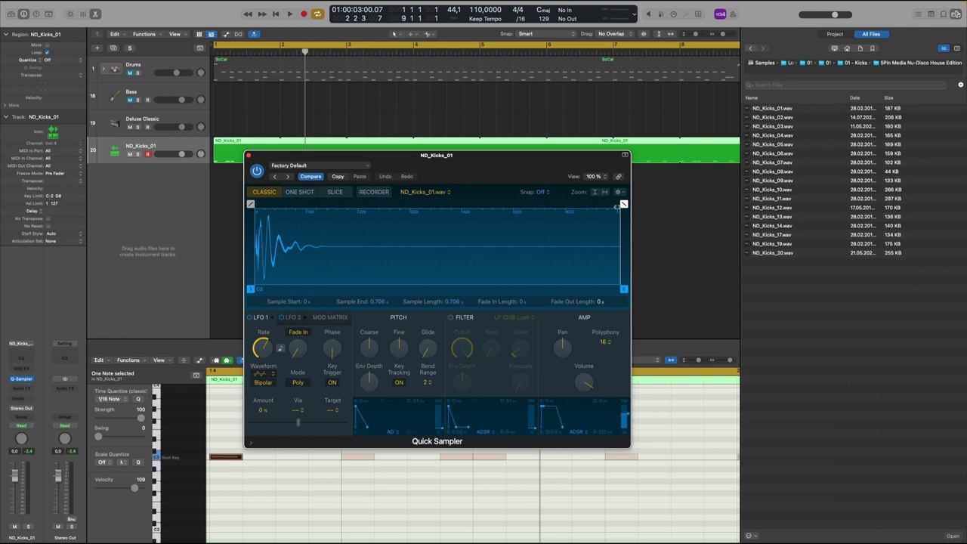
pyautogui.moveTo(616, 206); pyautogui.dragTo(448, 204)
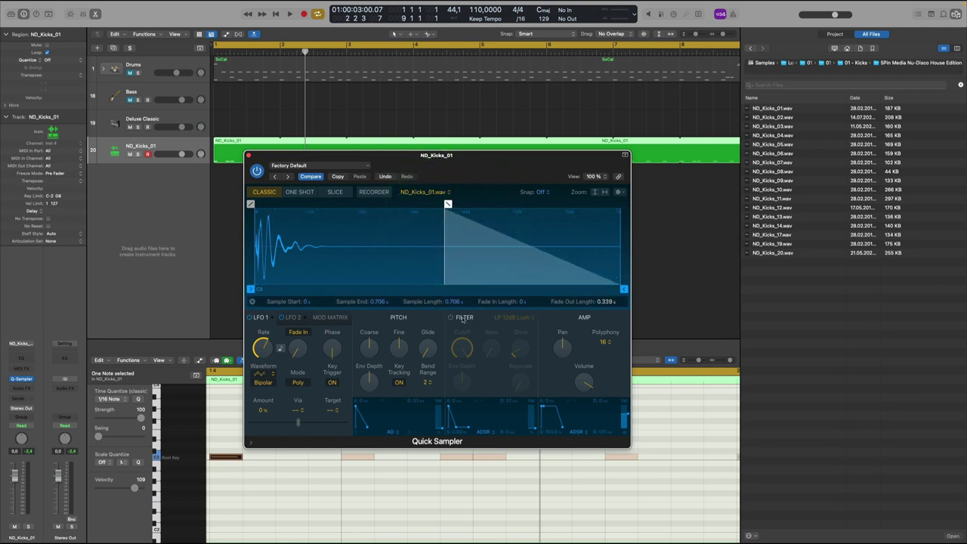
pyautogui.click(452, 318)
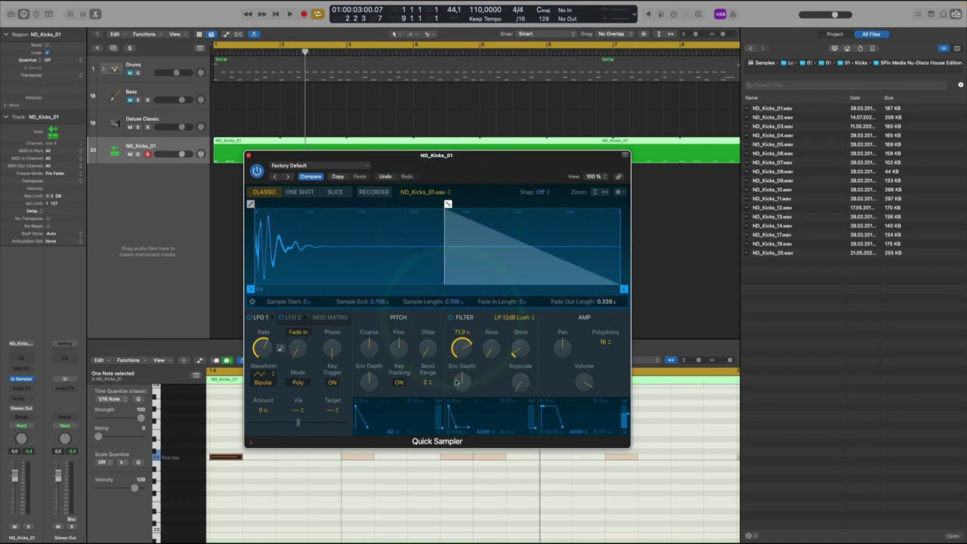
# - Lower the filter cutoff to about 56% and adjust its drive while the kick pattern plays, stopping playback when done
pyautogui.press('space')
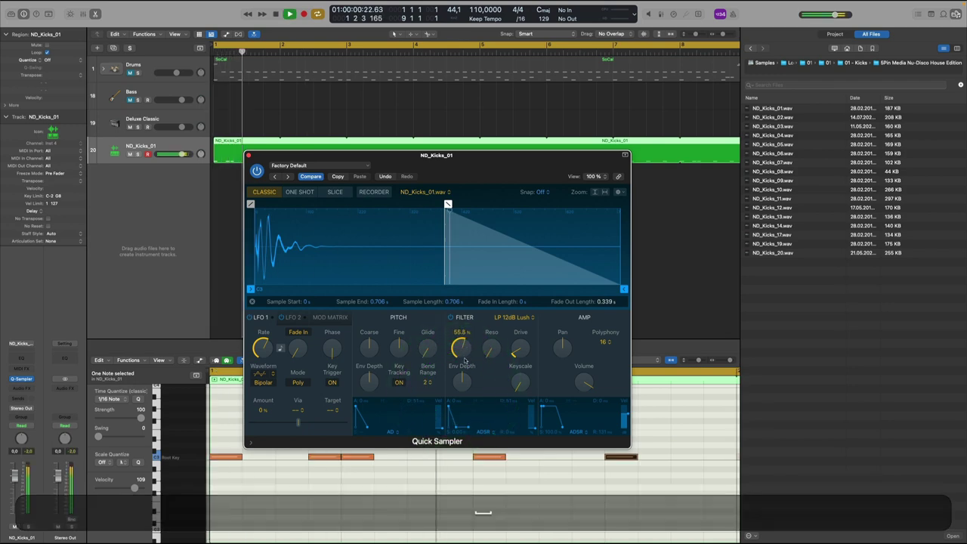
pyautogui.click(466, 352)
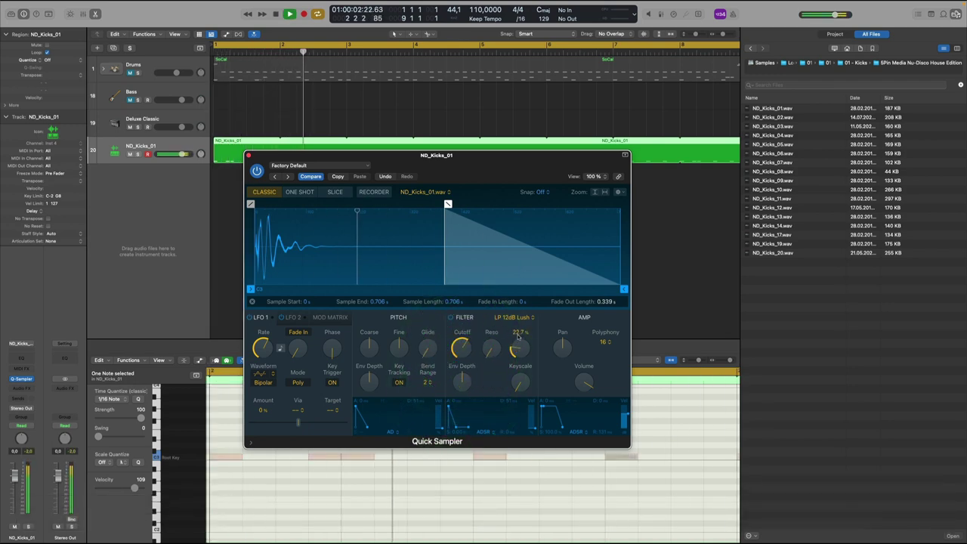
pyautogui.moveTo(513, 352); pyautogui.dragTo(518, 347)
pyautogui.press('space')
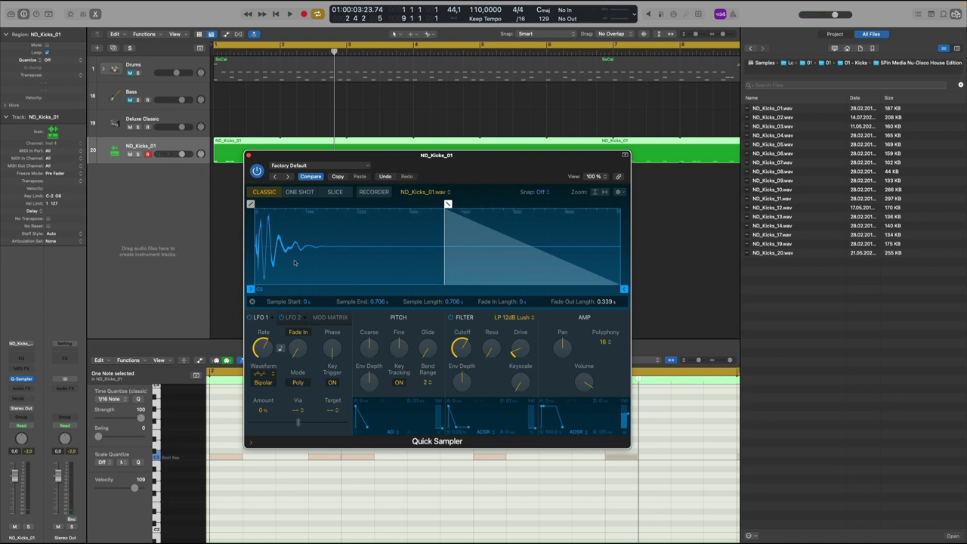
pyautogui.click(424, 193)
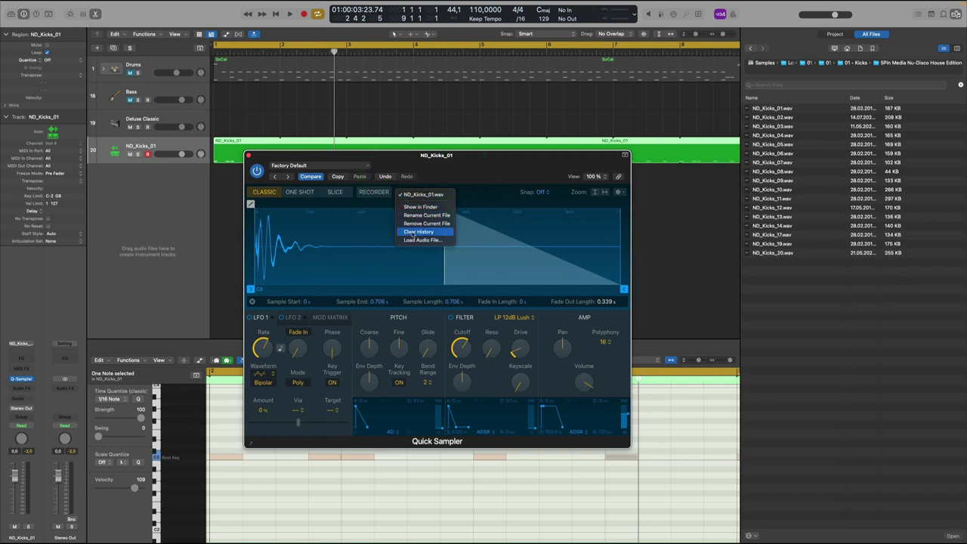
pyautogui.click(412, 239)
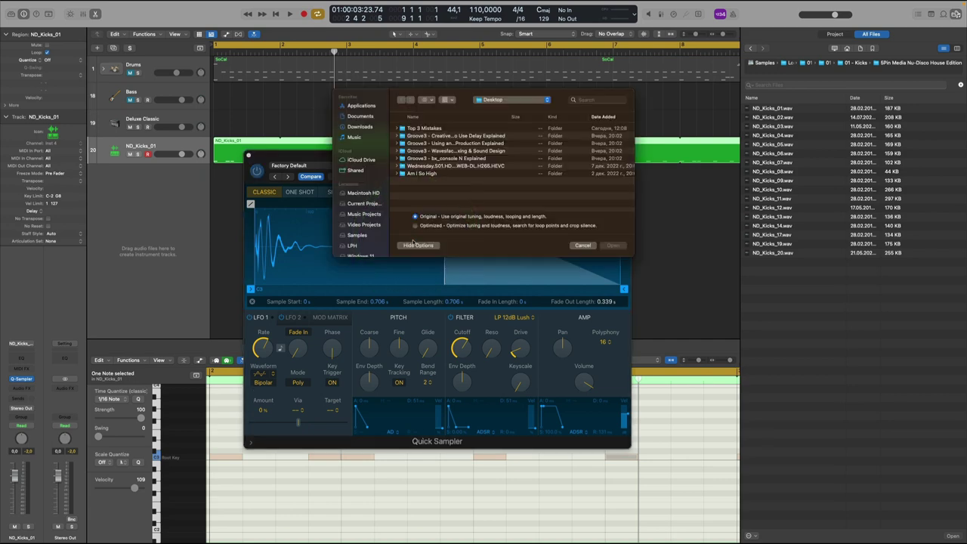
pyautogui.click(575, 242)
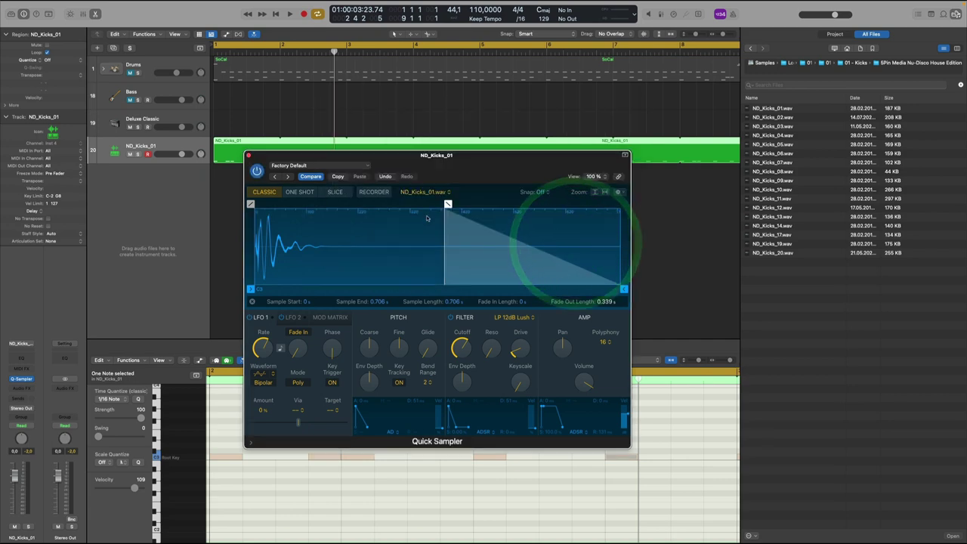
# - Replace the Quick Sampler sample with ND_Kicks_08.wav, switch to ND_Kicks_01.wav, and return to ND_Kicks_08.wav
pyautogui.moveTo(772, 172); pyautogui.dragTo(329, 242)
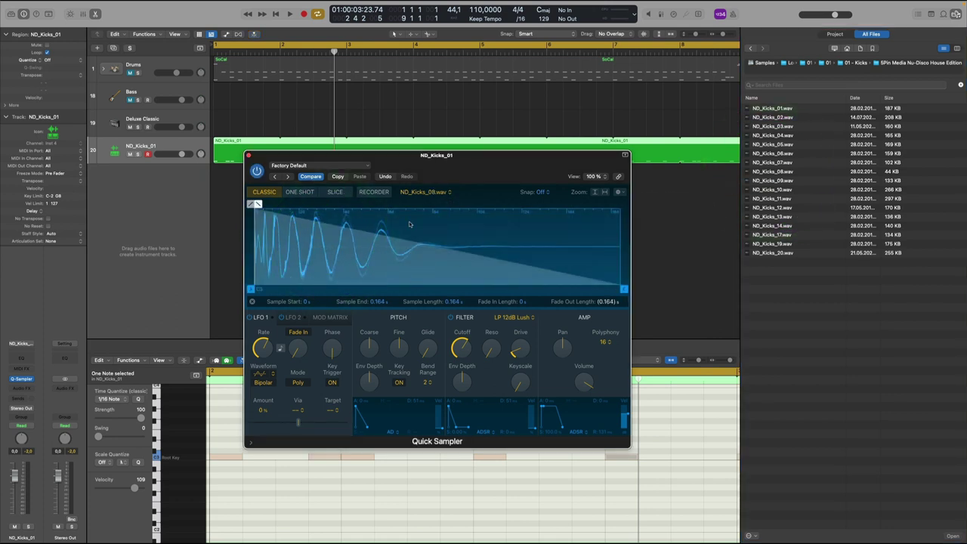
pyautogui.click(425, 193)
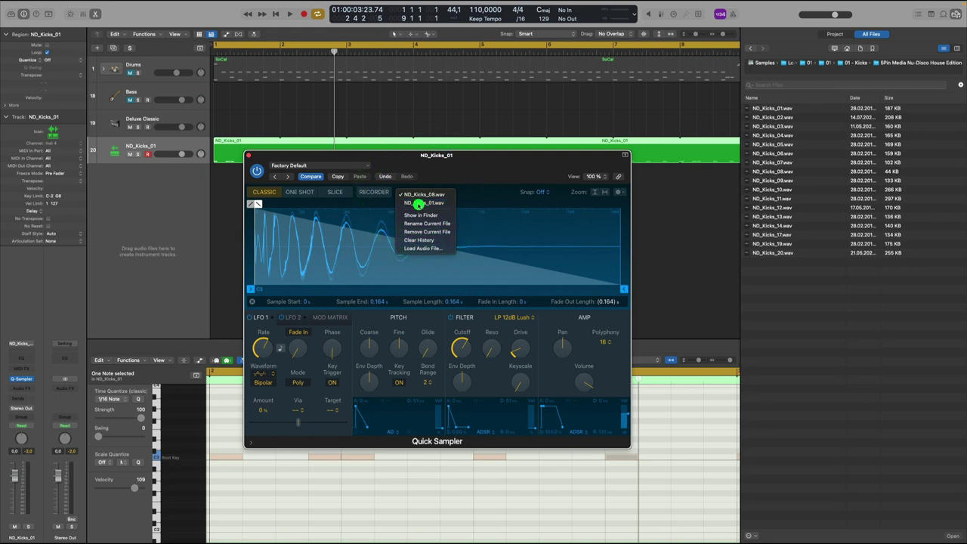
pyautogui.click(424, 202)
pyautogui.click(417, 194)
pyautogui.click(420, 186)
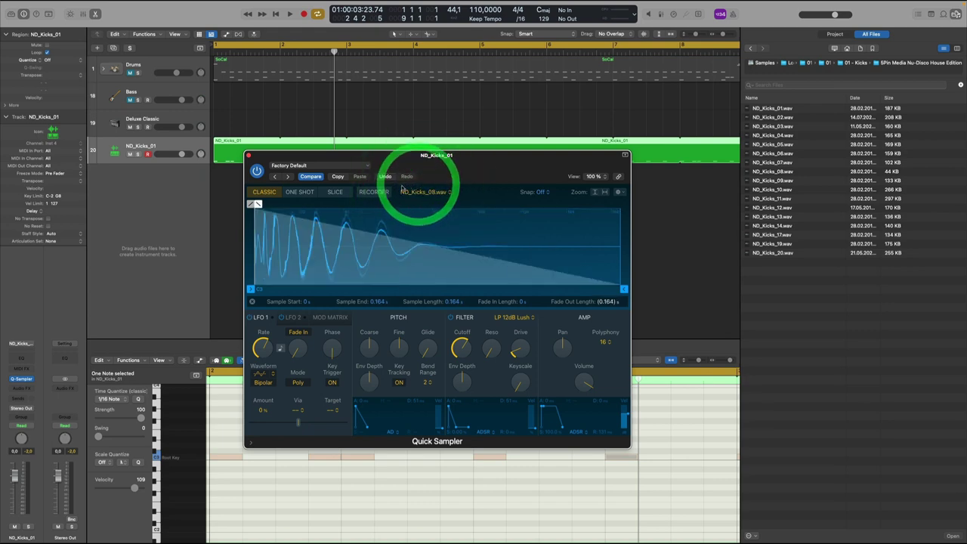
# - Move the Quick Sampler window clear of the track headers, deselect the kick region, and briefly play the pattern with ND_Kicks_08.wav
pyautogui.click(792, 65)
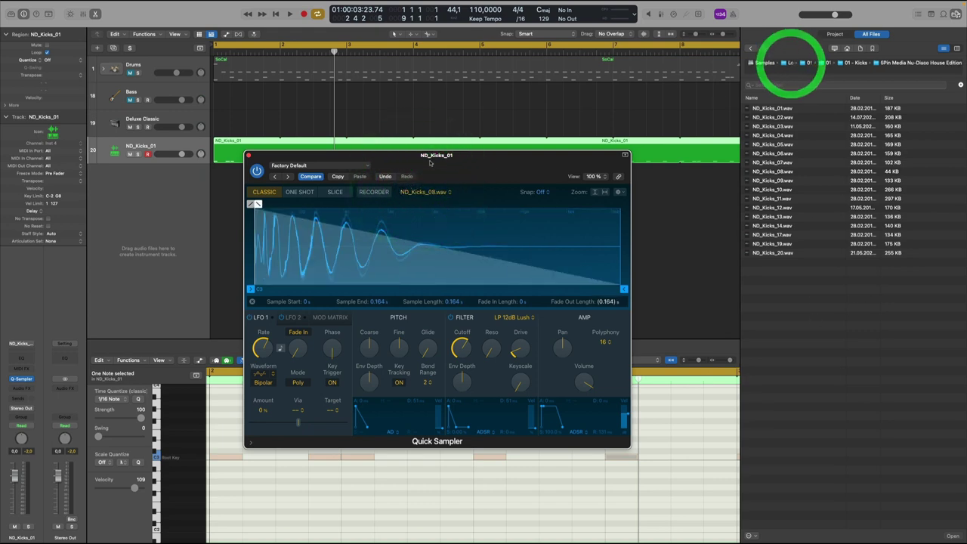
pyautogui.click(423, 192)
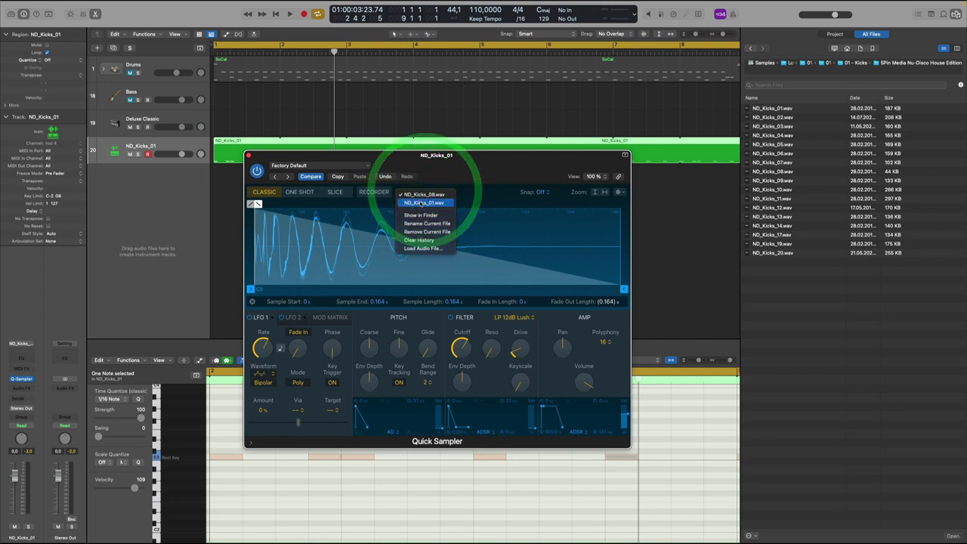
pyautogui.moveTo(436, 155); pyautogui.dragTo(535, 154)
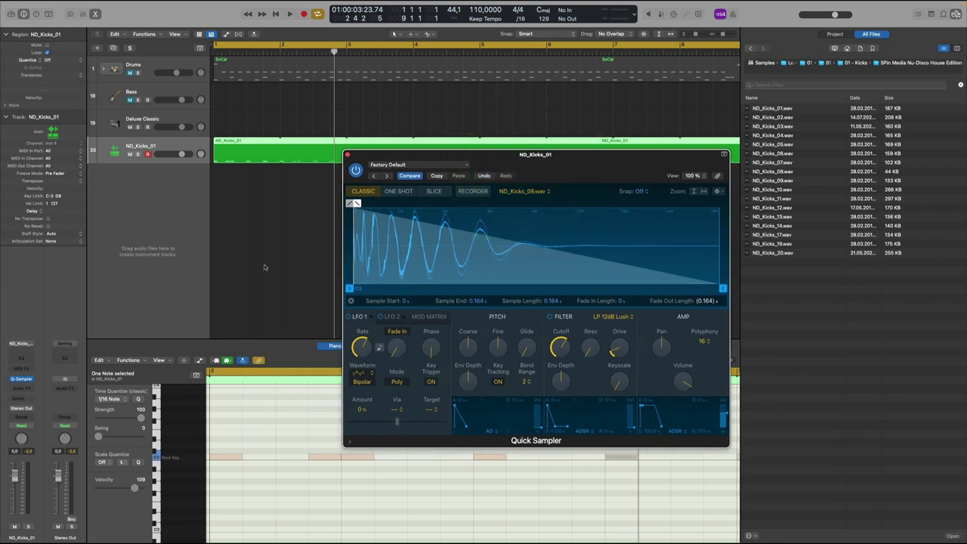
pyautogui.click(259, 264)
pyautogui.press('space')
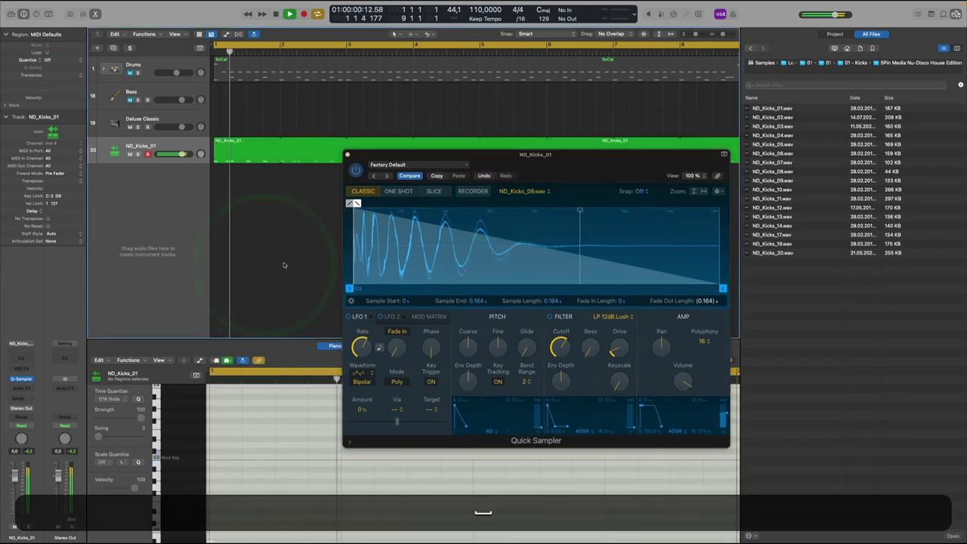
pyautogui.press('space')
# - Switch the Quick Sampler sample to ND_Kicks_01.wav and briefly play the kick pattern, stopping playback when done
pyautogui.click(523, 191)
pyautogui.click(518, 210)
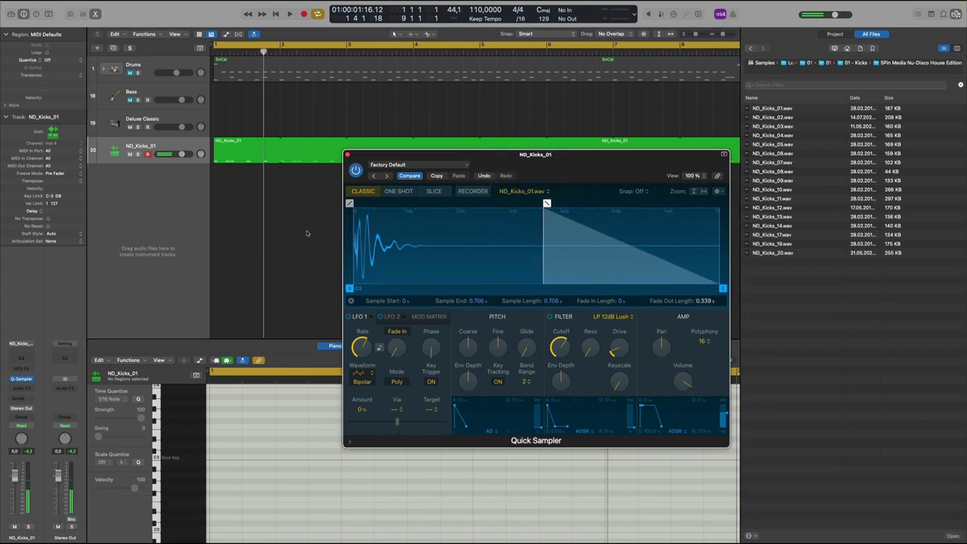
pyautogui.press('space')
pyautogui.press('space')
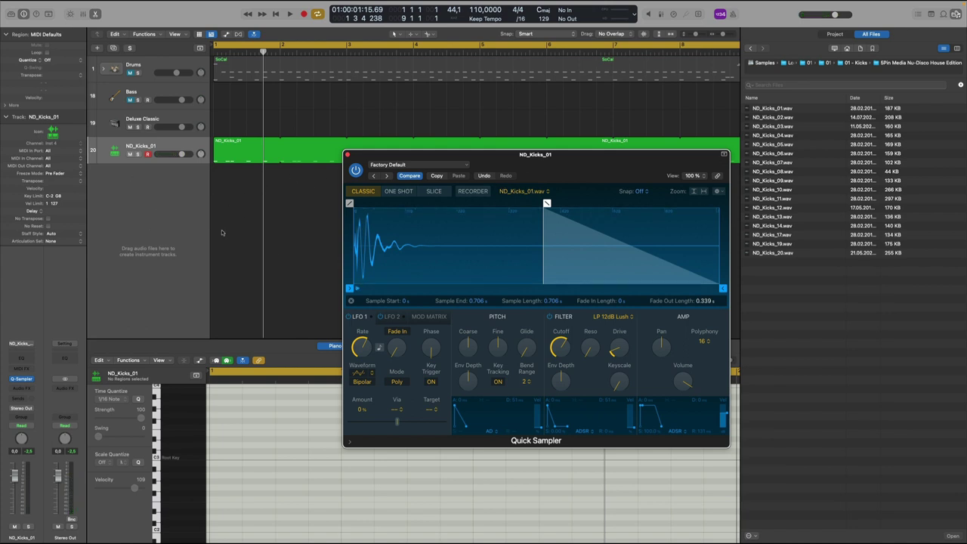
pyautogui.click(521, 191)
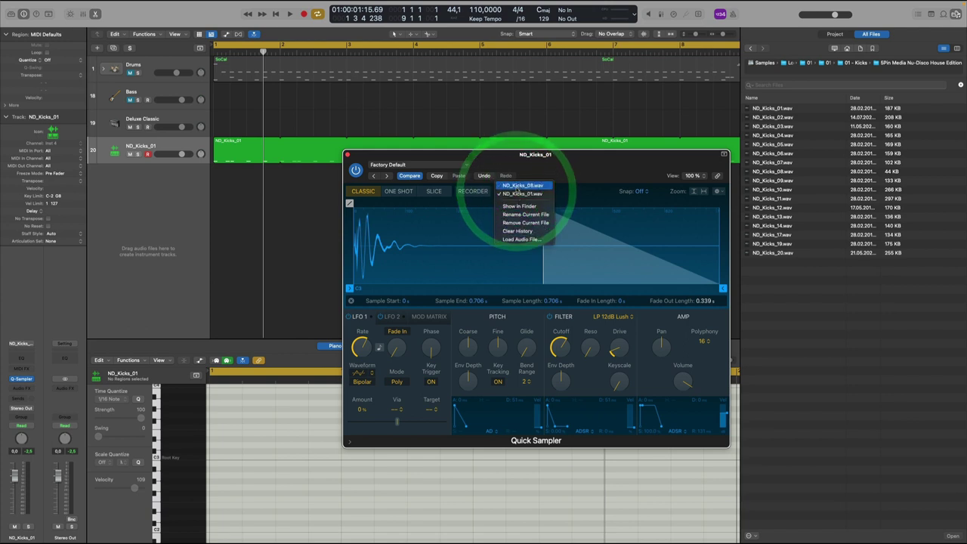
pyautogui.moveTo(548, 171); pyautogui.dragTo(513, 171)
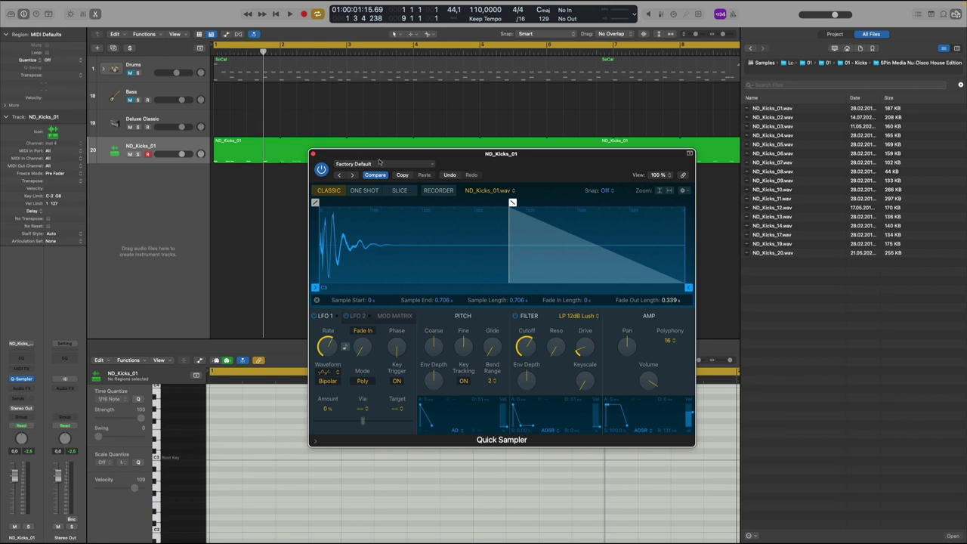
pyautogui.moveTo(351, 154); pyautogui.dragTo(328, 177)
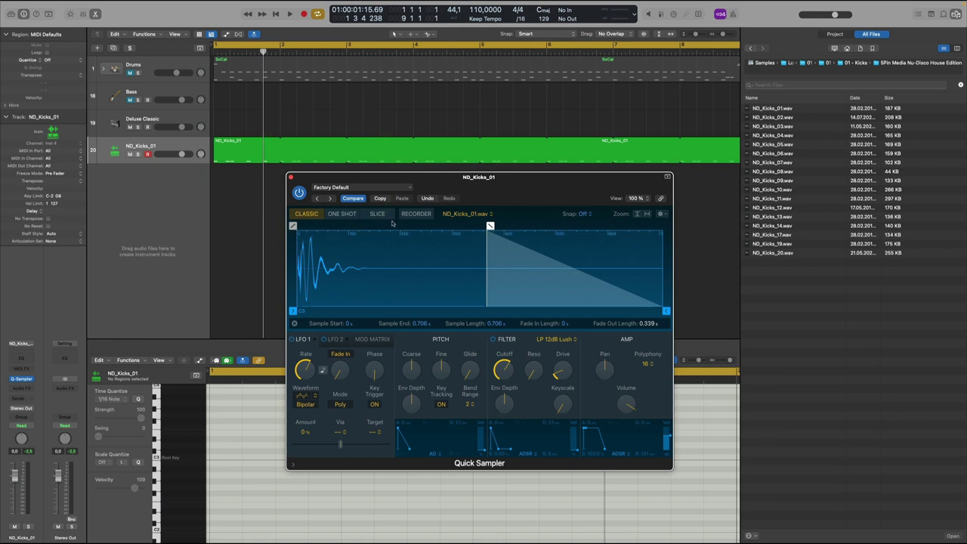
pyautogui.moveTo(439, 176); pyautogui.dragTo(421, 174)
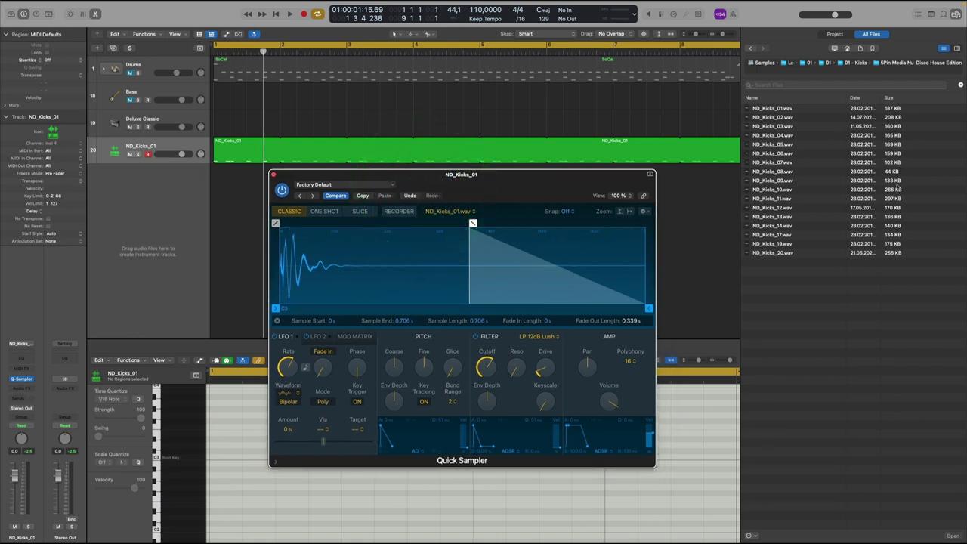